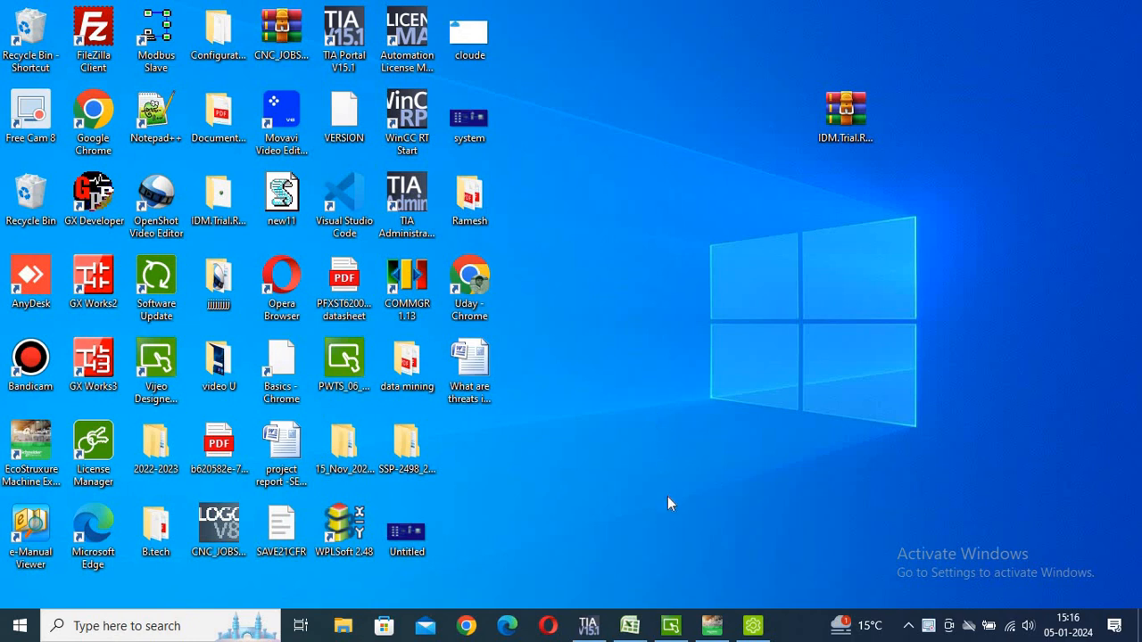
- Switch to the Vijeo-Frame editor and add a new panel to the Window1 popup window
click(672, 629)
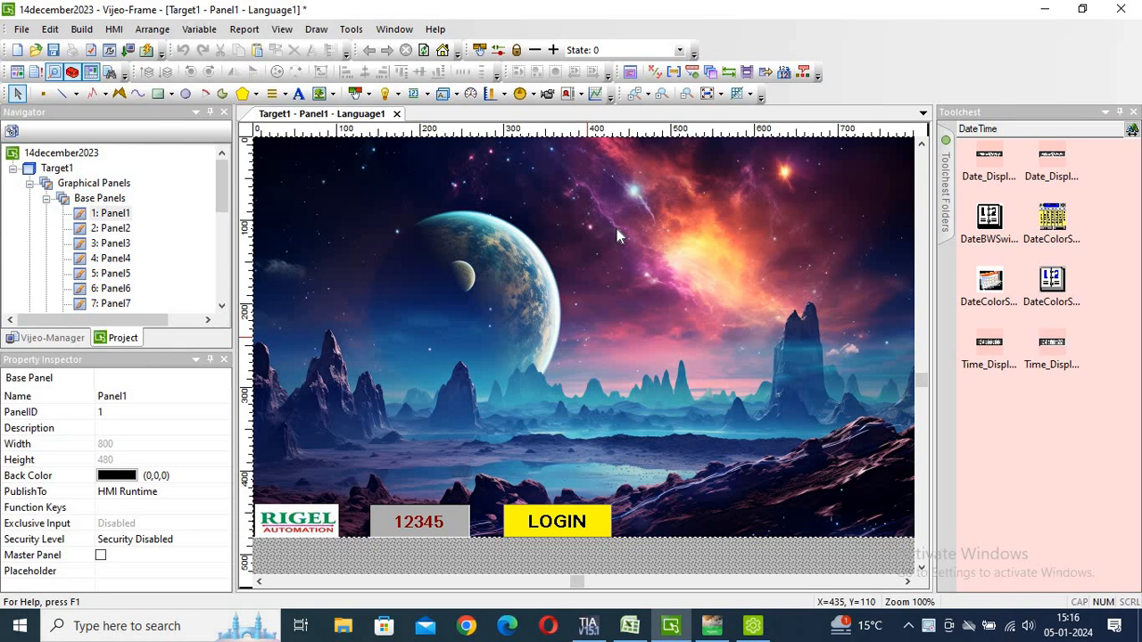
click(223, 233)
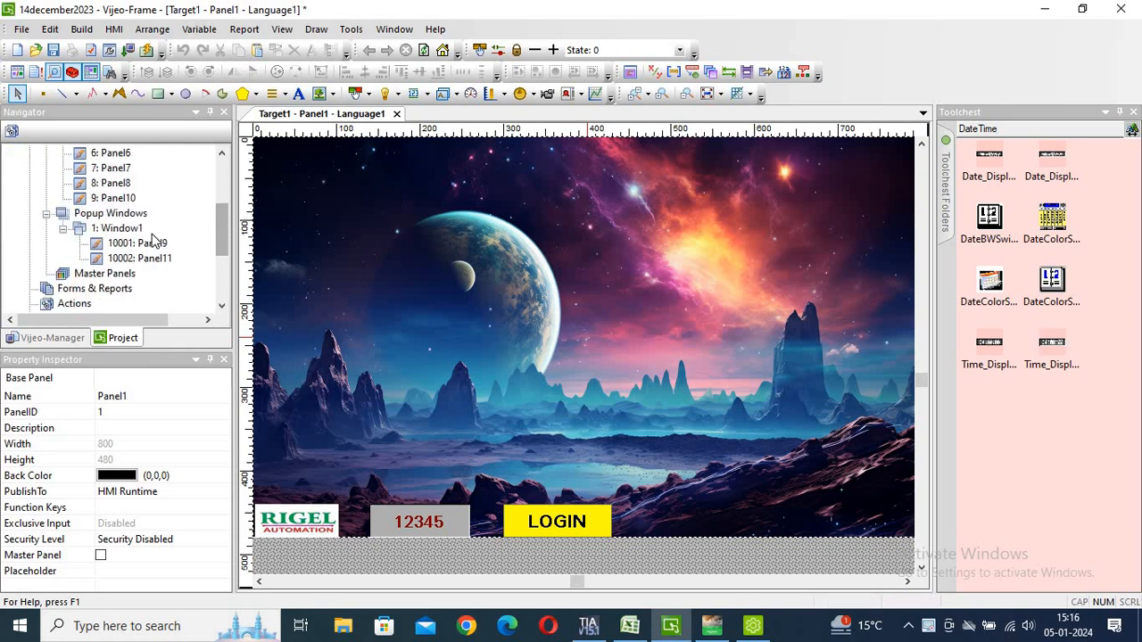
right_click(120, 230)
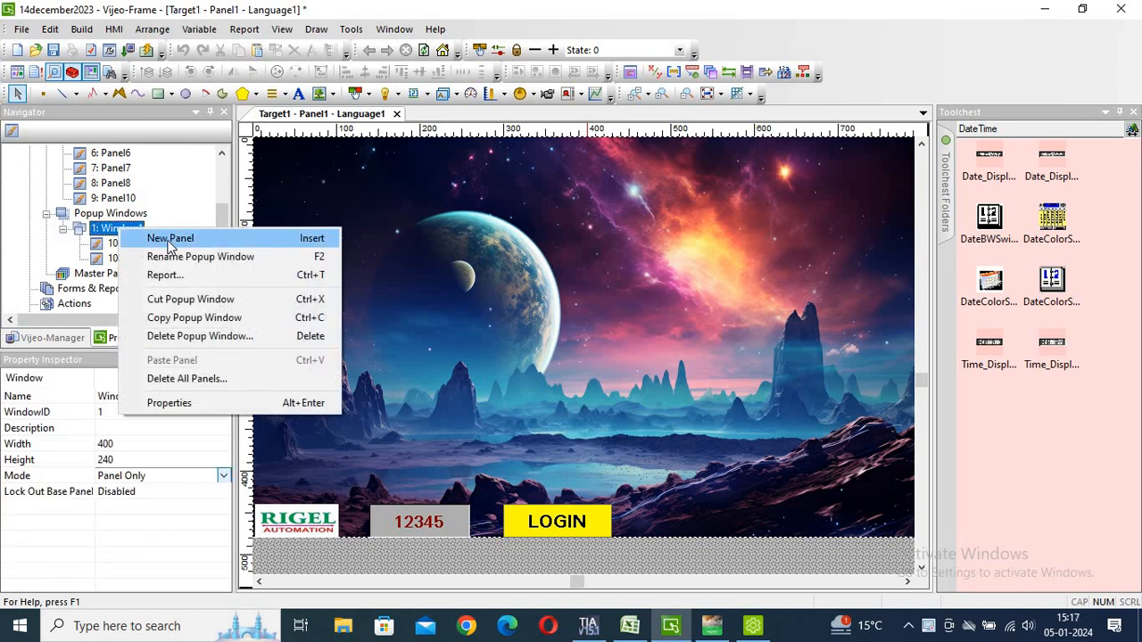
click(169, 239)
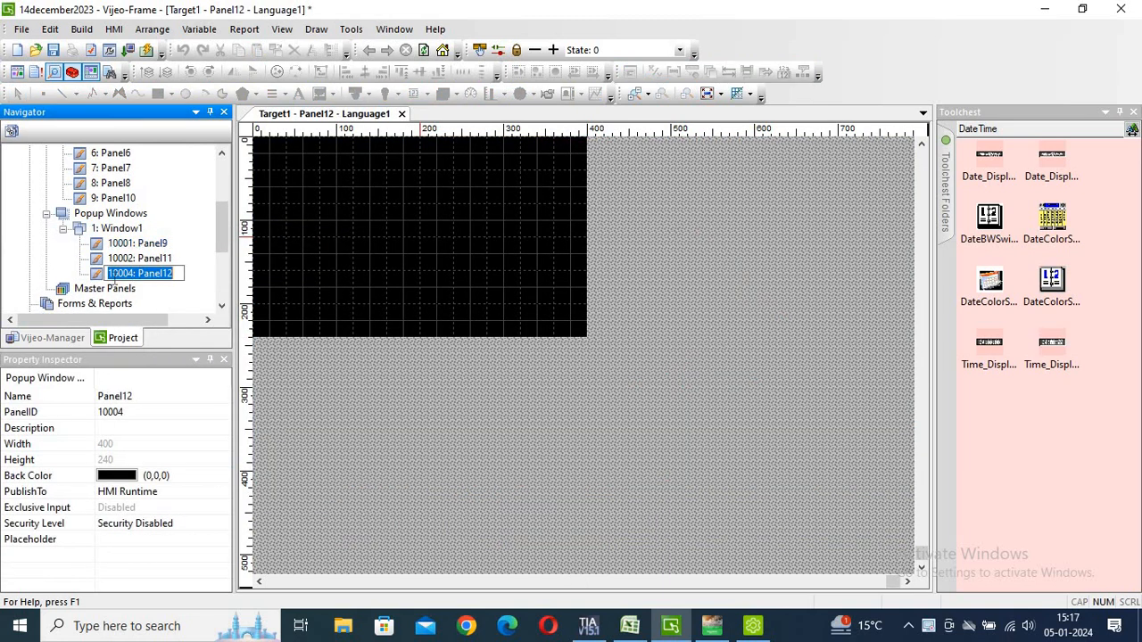
click(297, 270)
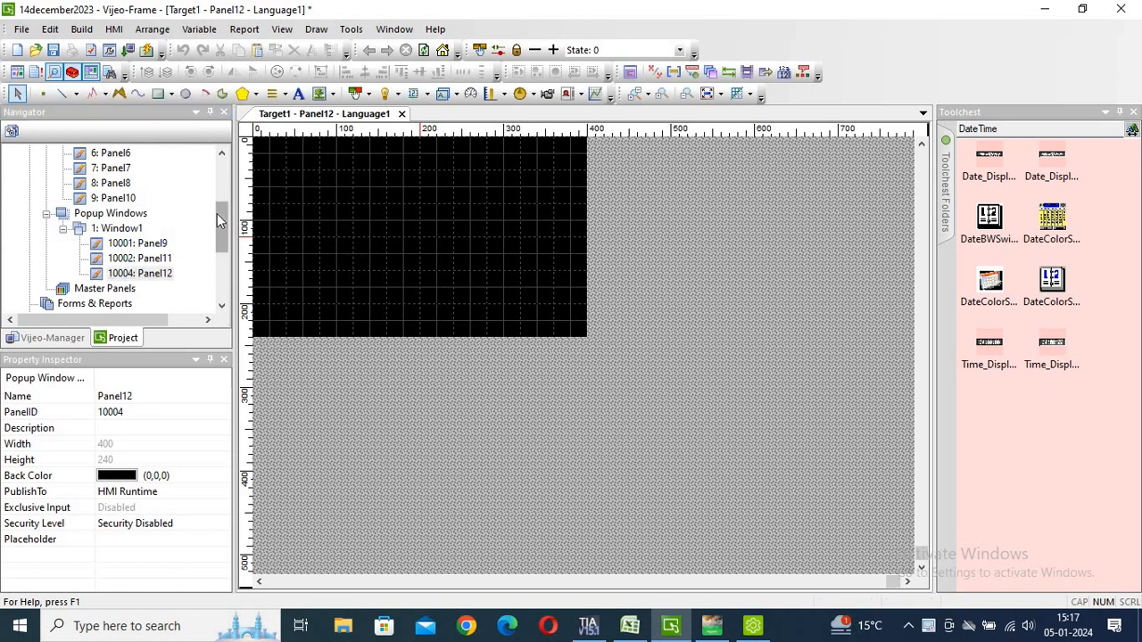
- Copy the complete PUMP1 block with its background, displays and buttons from Panel3 into popup Panel12
drag(219, 213, 217, 191)
double_click(116, 185)
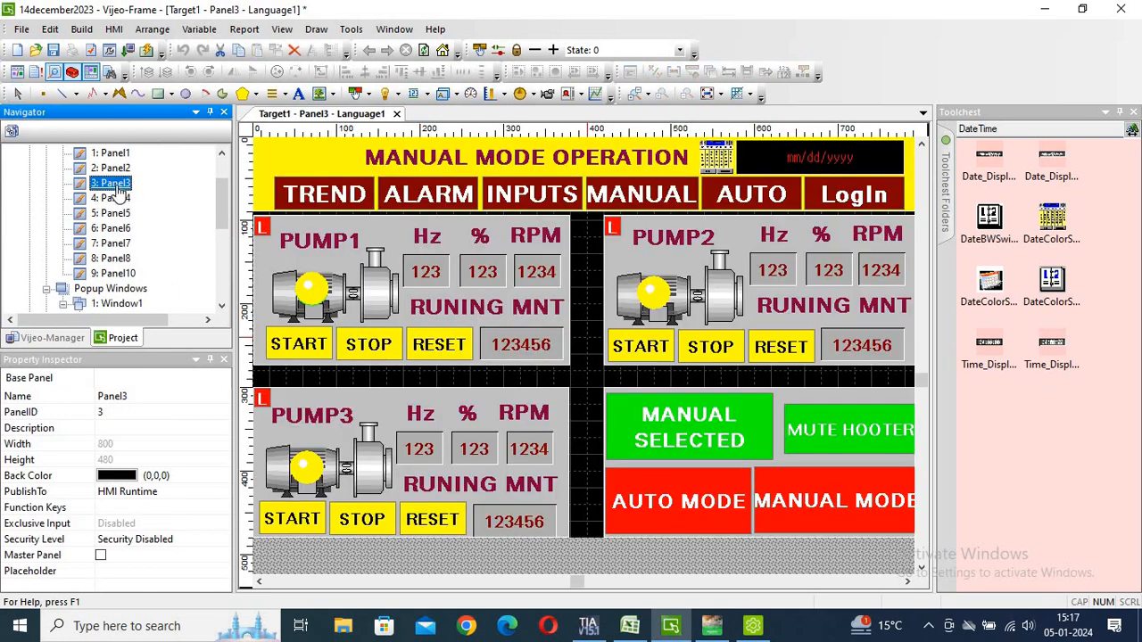
click(580, 377)
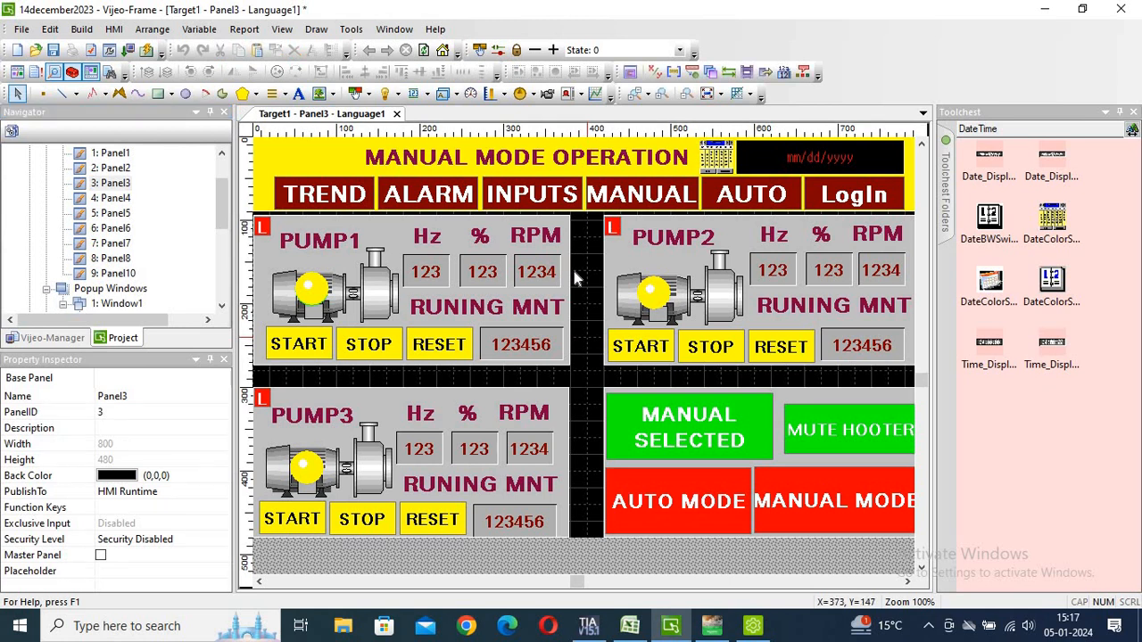
drag(581, 370, 241, 203)
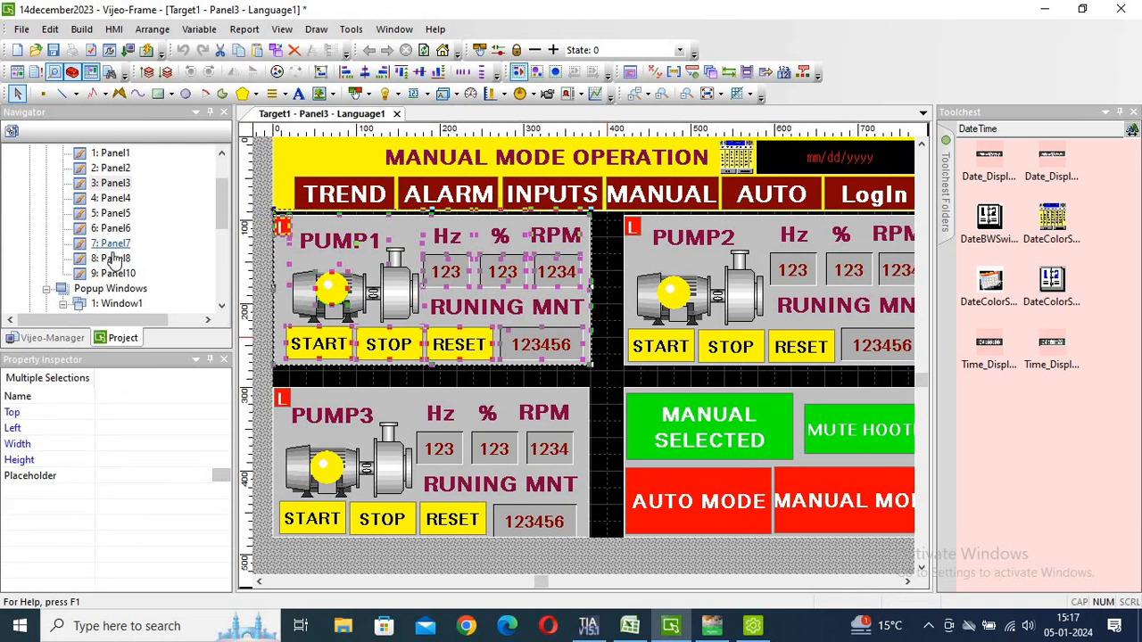
drag(216, 214, 216, 251)
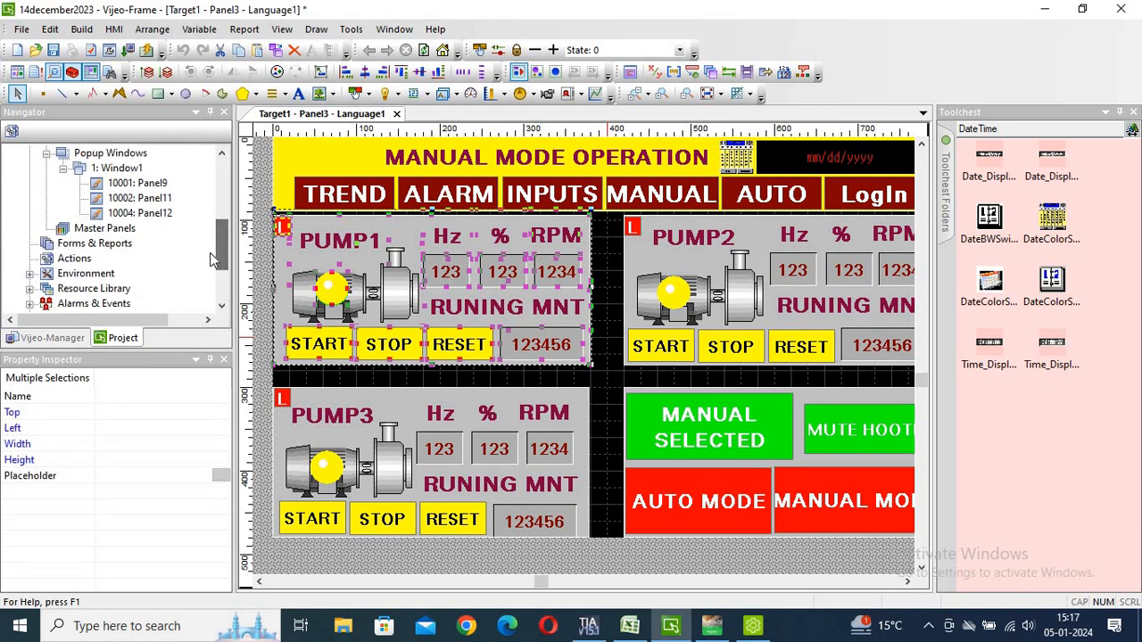
double_click(140, 214)
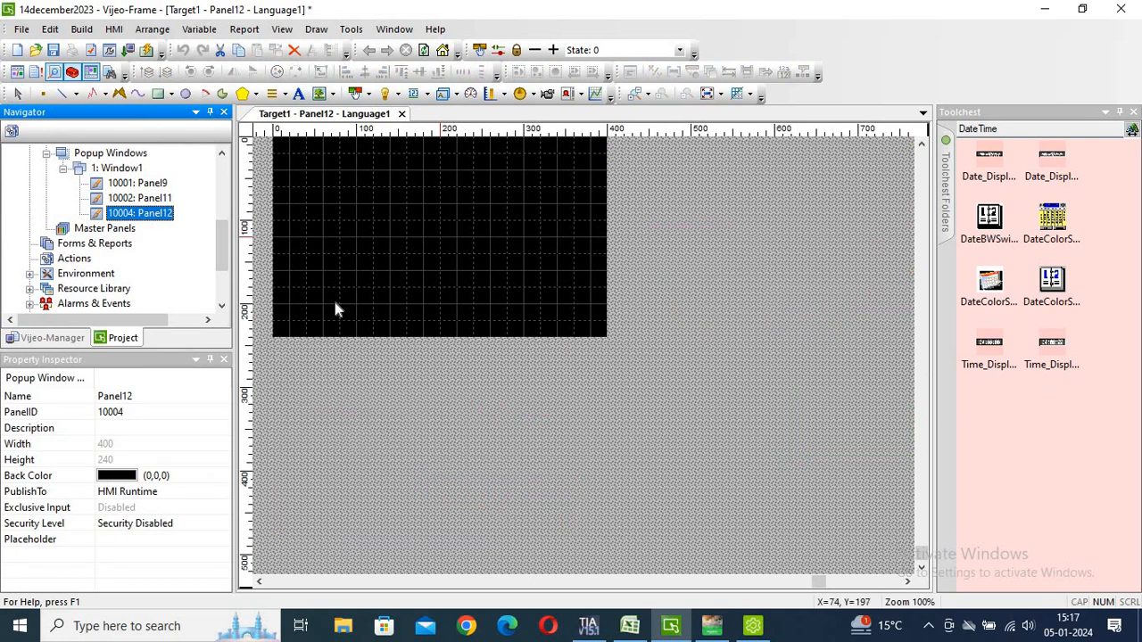
key(ctrl+v)
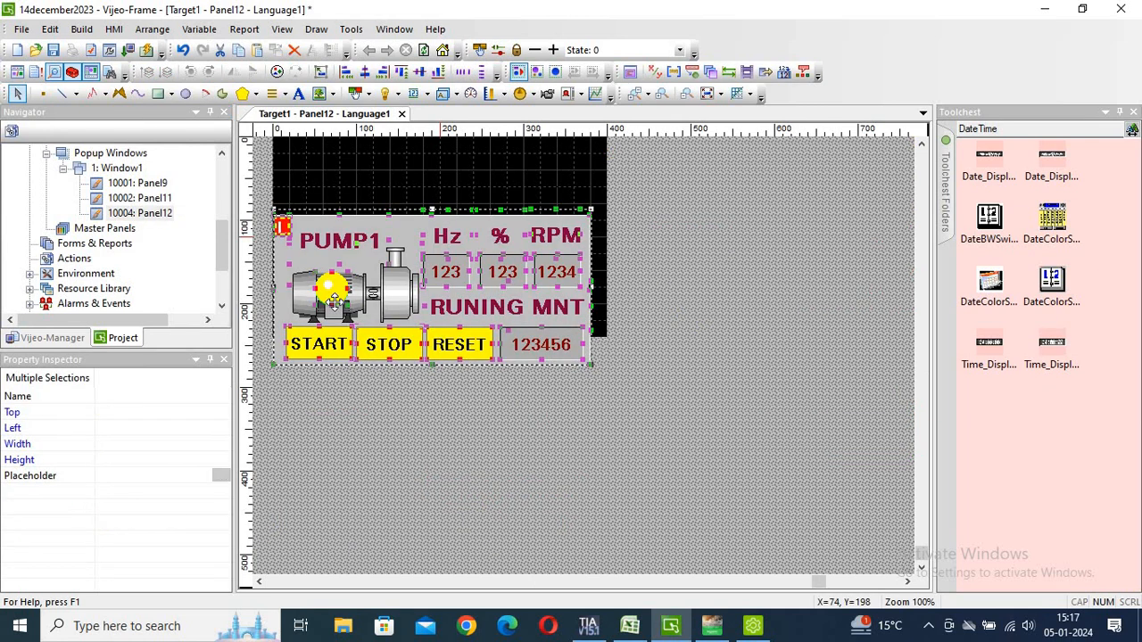
- Move the pasted PUMP1 block up inside the popup panel until its background rectangle starts at about 33 from the panel's top
key(Up)
key(Up)
key(Up)
key(Up)
key(Up)
key(Up)
key(Up)
key(Up)
key(Up)
key(Up)
key(Up)
key(Up)
key(Up)
key(Up)
key(Up)
key(Up)
key(Up)
key(Up)
key(Up)
key(Up)
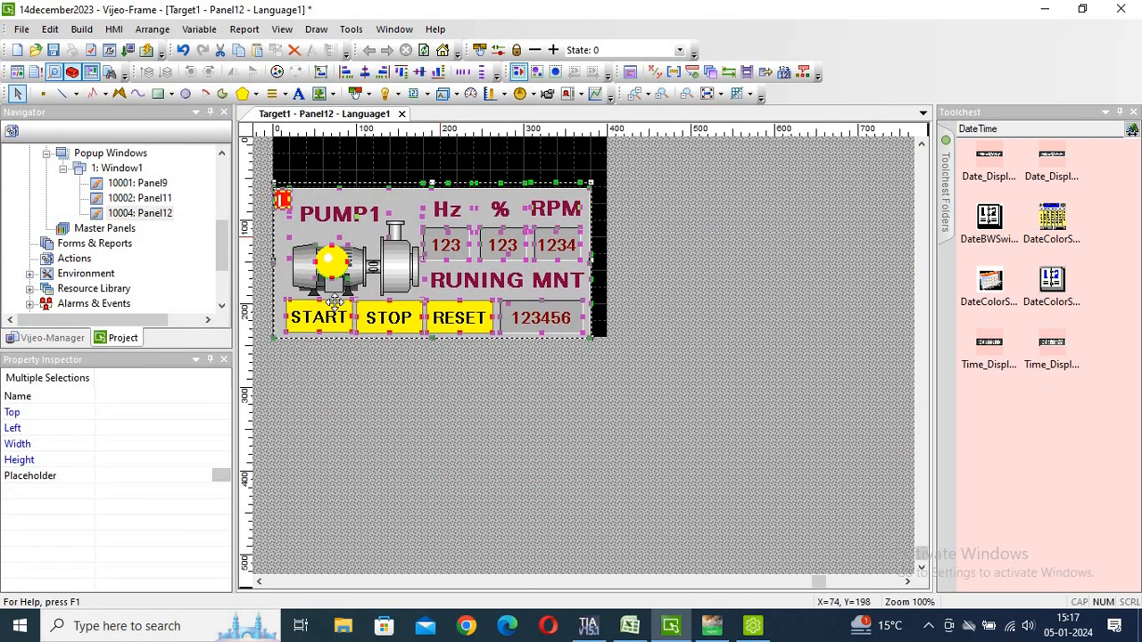
key(Up)
key(Up)
key(Up)
key(Up)
key(Up)
key(Up)
key(Up)
key(Up)
key(Up)
key(Up)
key(Up)
key(Up)
key(Up)
key(Up)
key(Up)
key(Up)
key(Up)
key(Up)
key(Up)
key(Up)
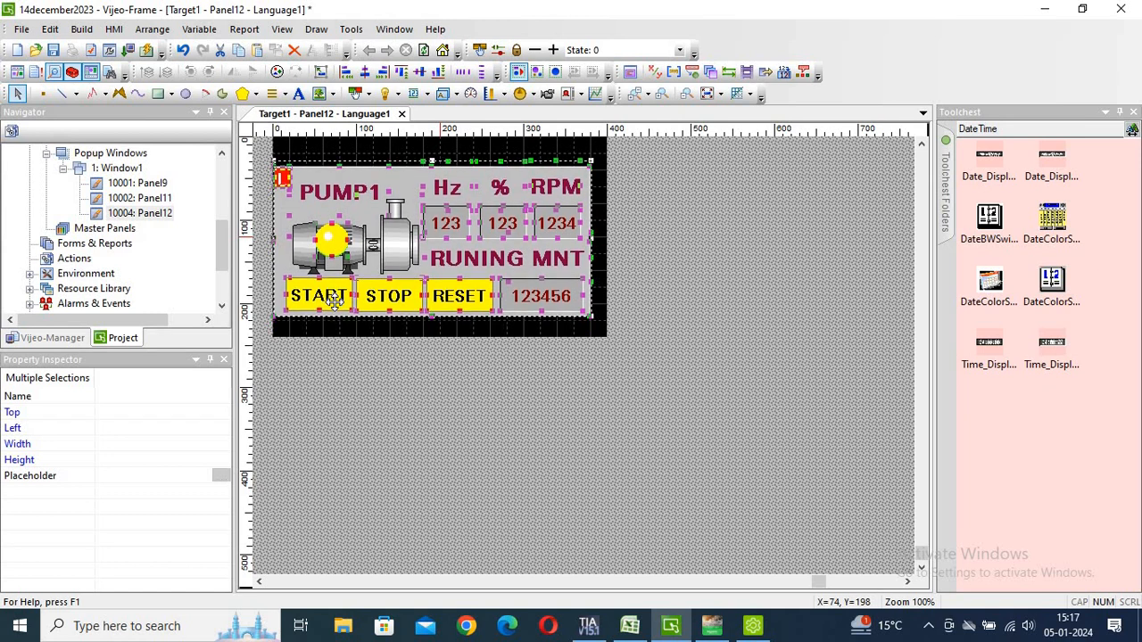
key(Up)
key(Up)
key(Up)
click(452, 419)
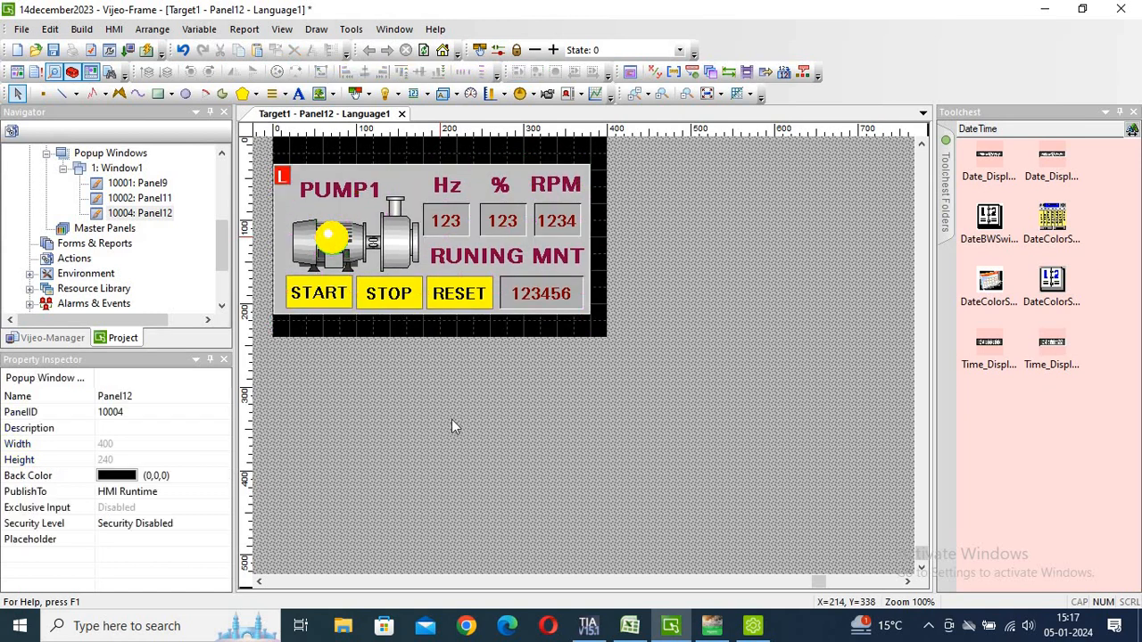
- Widen the grey background rectangle of the PUMP1 block to the right edge of the popup panel
scroll(451, 426, up, 2)
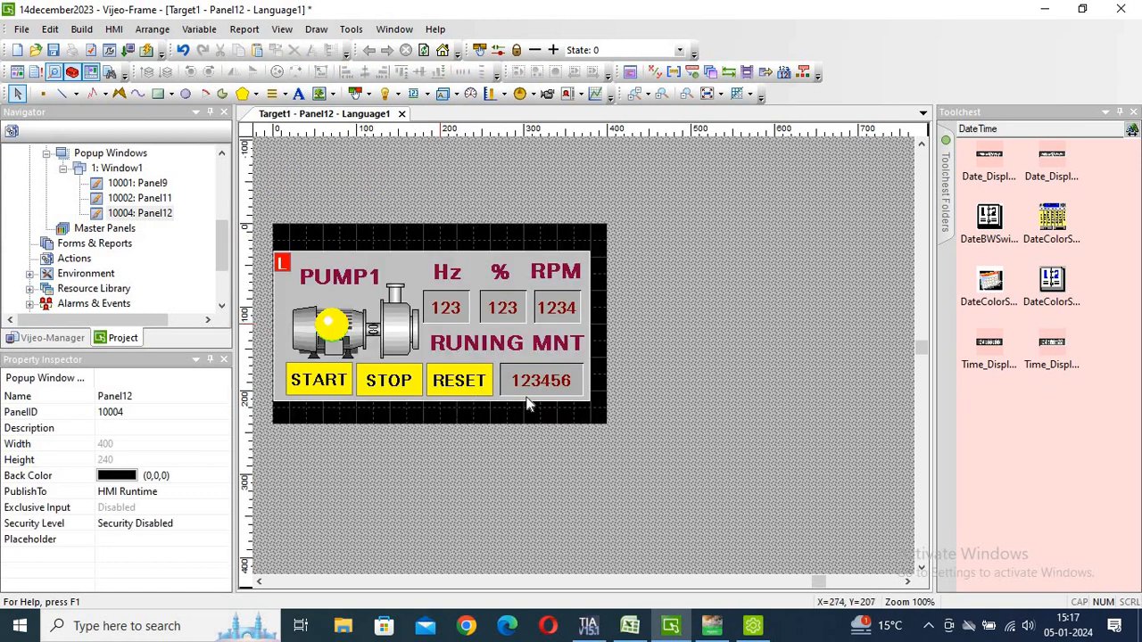
click(586, 345)
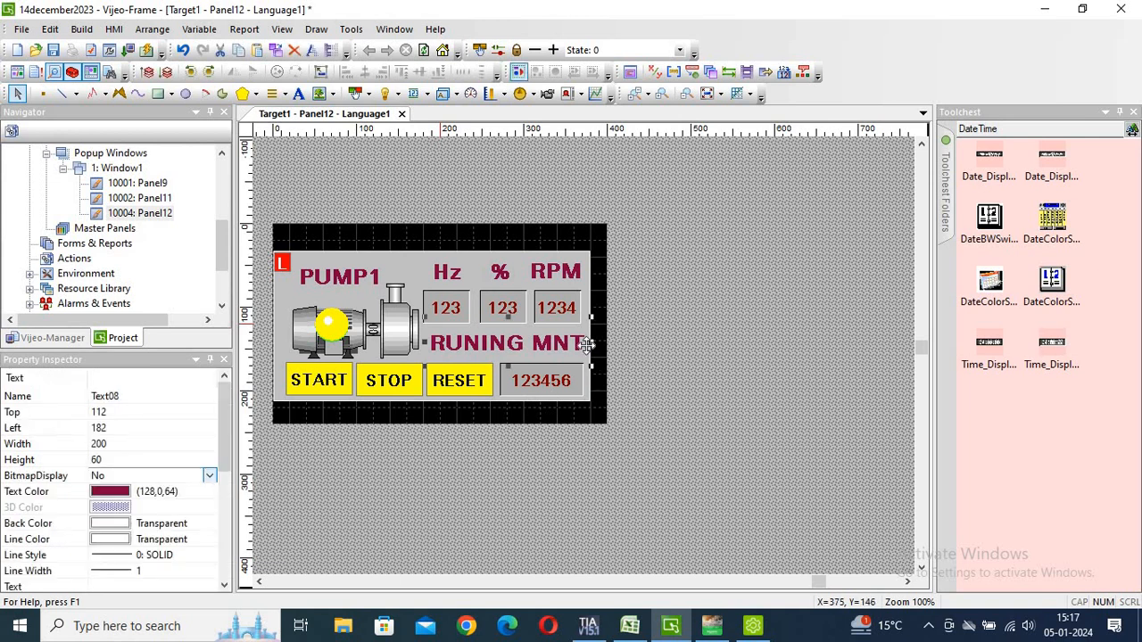
click(389, 260)
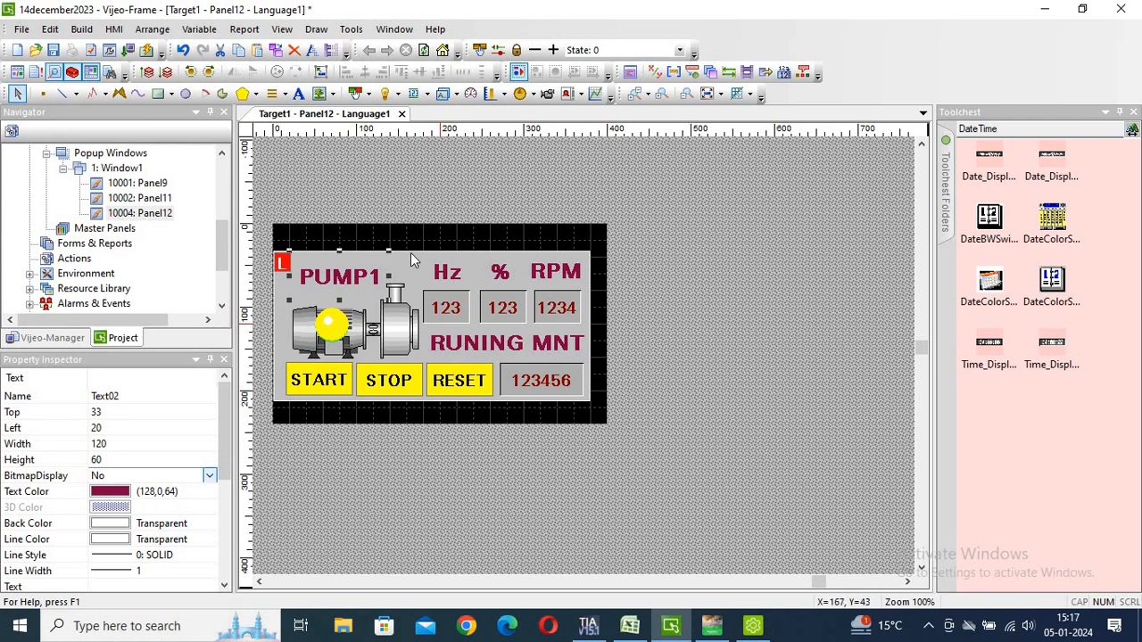
click(546, 324)
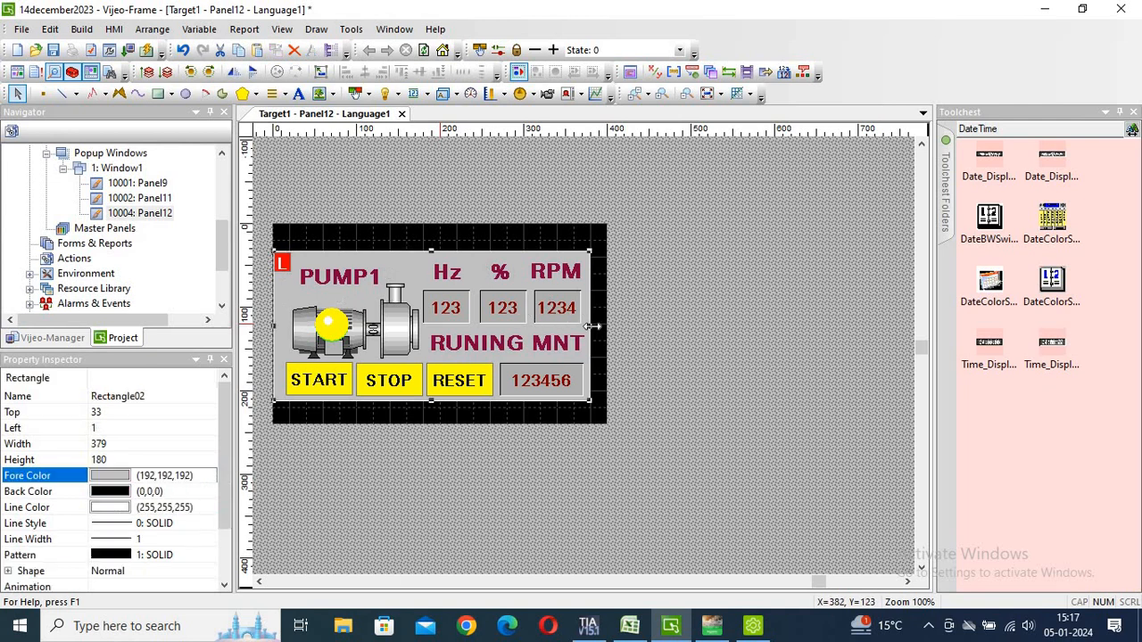
click(598, 327)
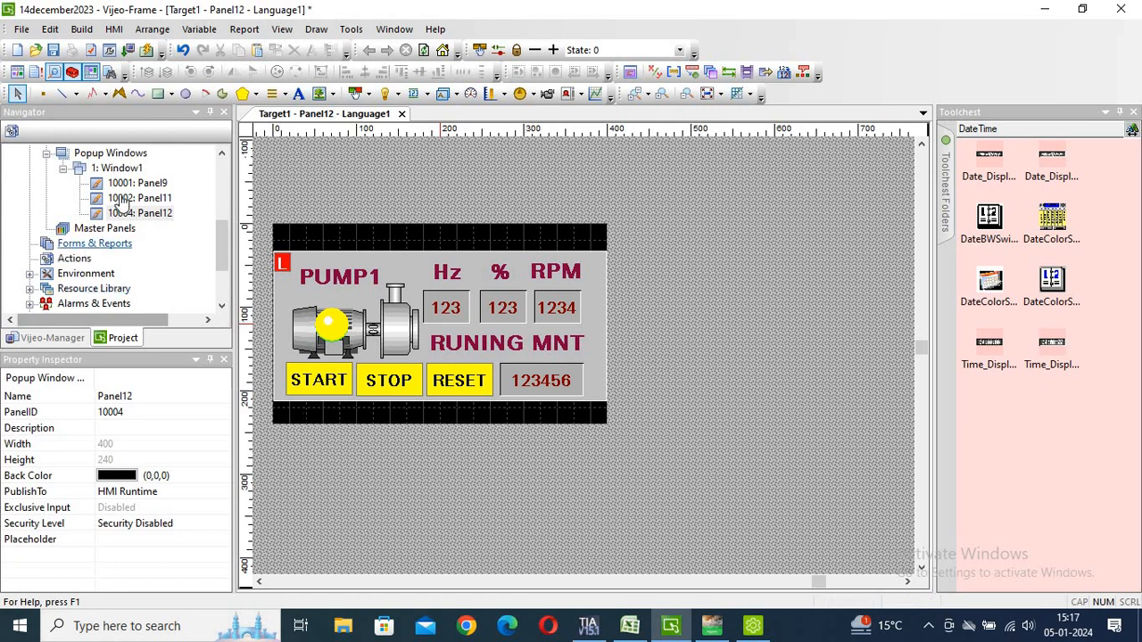
- Copy the MANUAL SELECTED lamp and the AUTO MODE and MANUAL MODE switches with their background from Panel2 into popup Panel12
scroll(223, 189, up, 3)
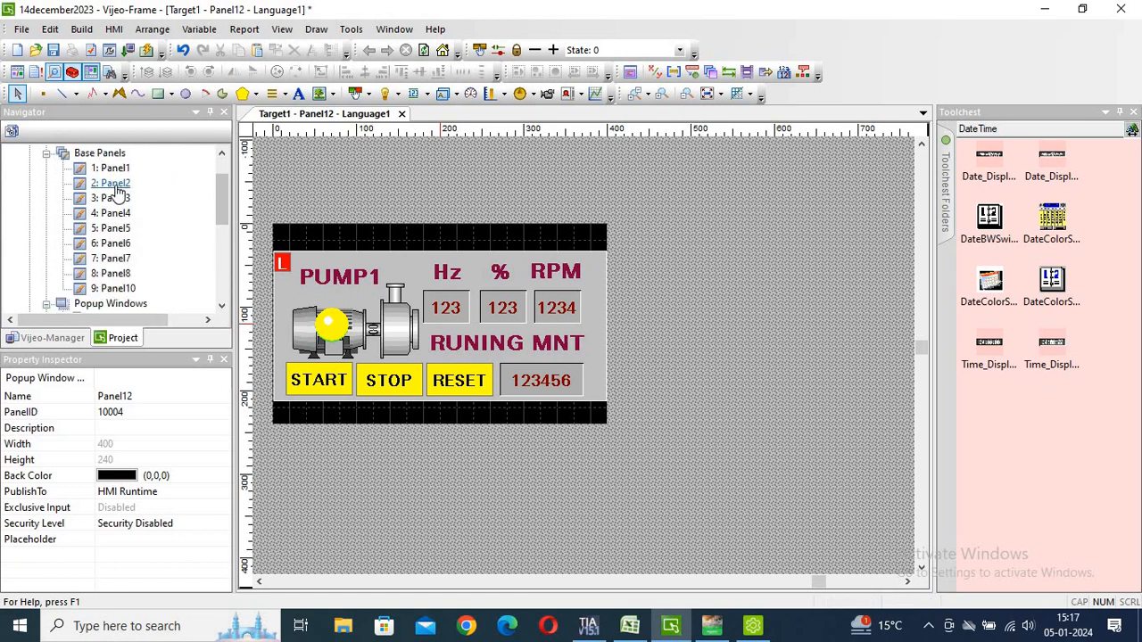
double_click(111, 183)
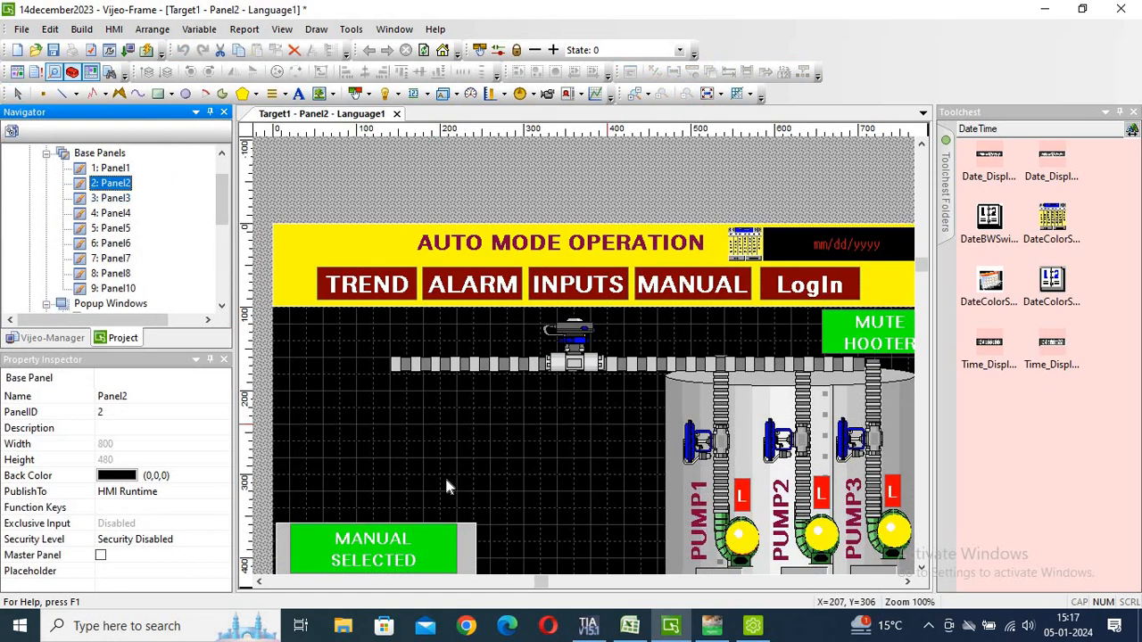
scroll(444, 474, down, 3)
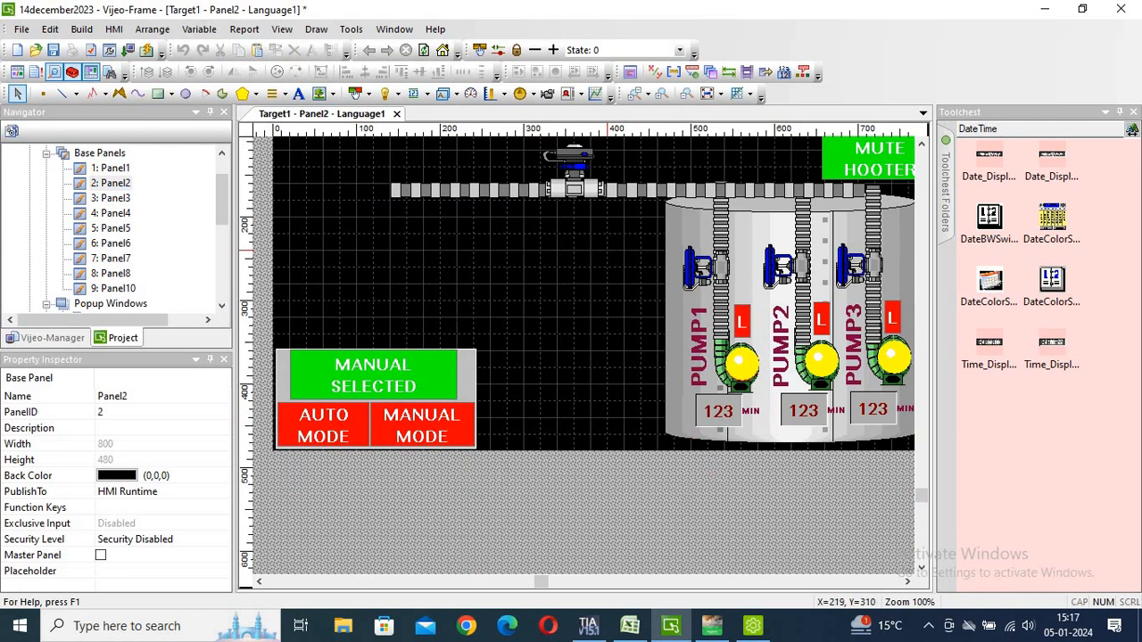
drag(516, 489, 233, 309)
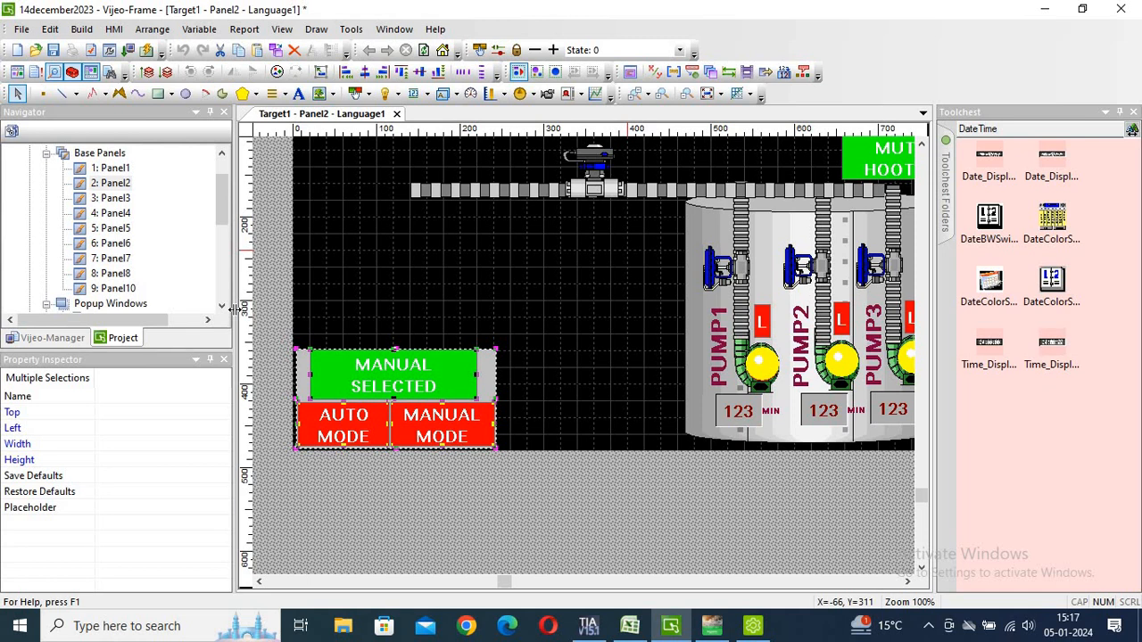
drag(226, 216, 224, 234)
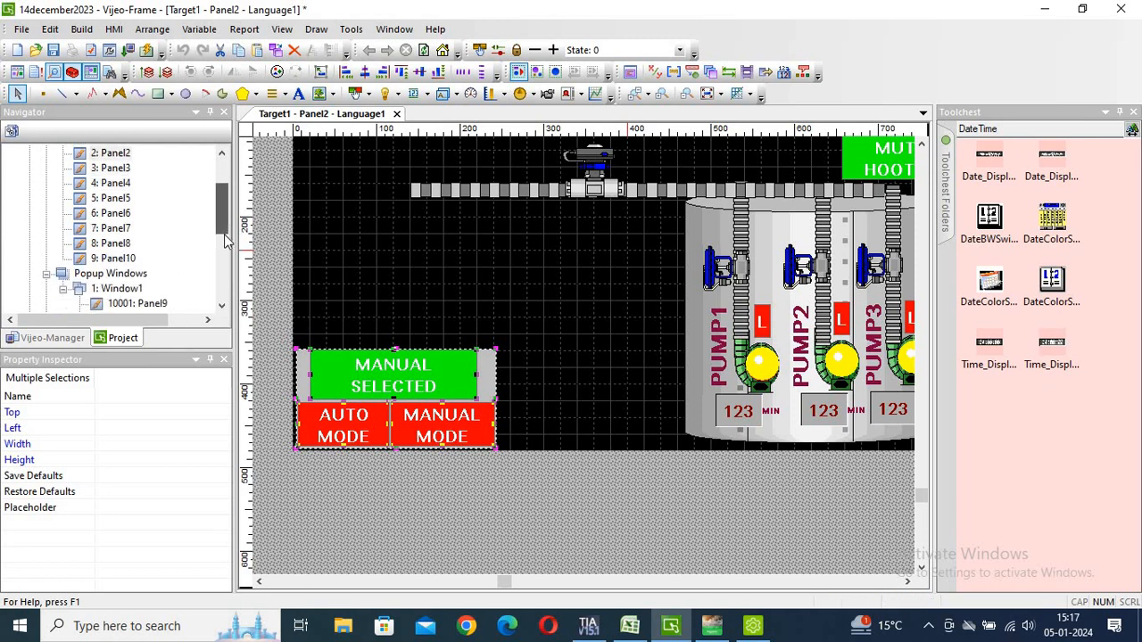
double_click(157, 290)
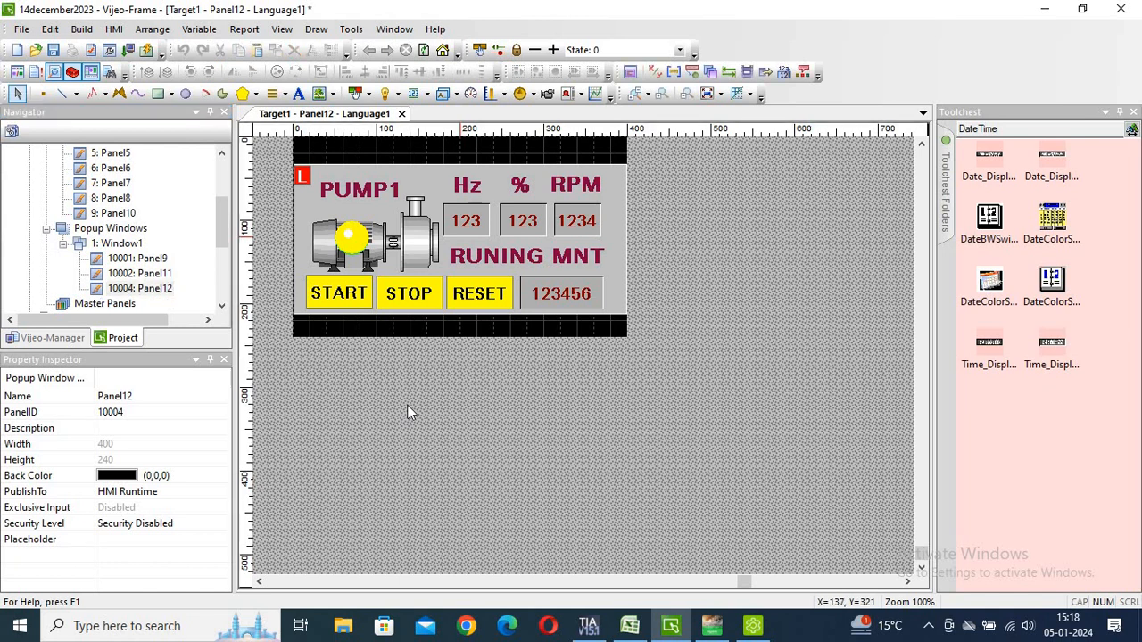
key(ctrl+v)
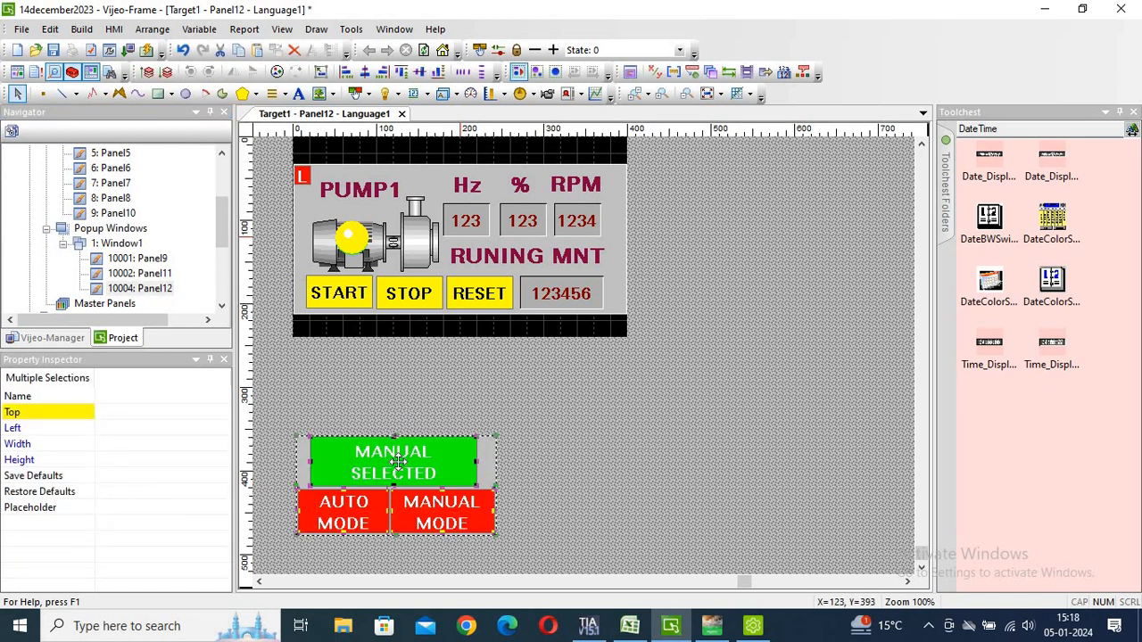
click(641, 375)
- Move the MANUAL SELECTED lamp to the left edge below the pump block and put its labels "MANUAL SELECTED" and "AUTO SELECTED" on single lines
click(377, 456)
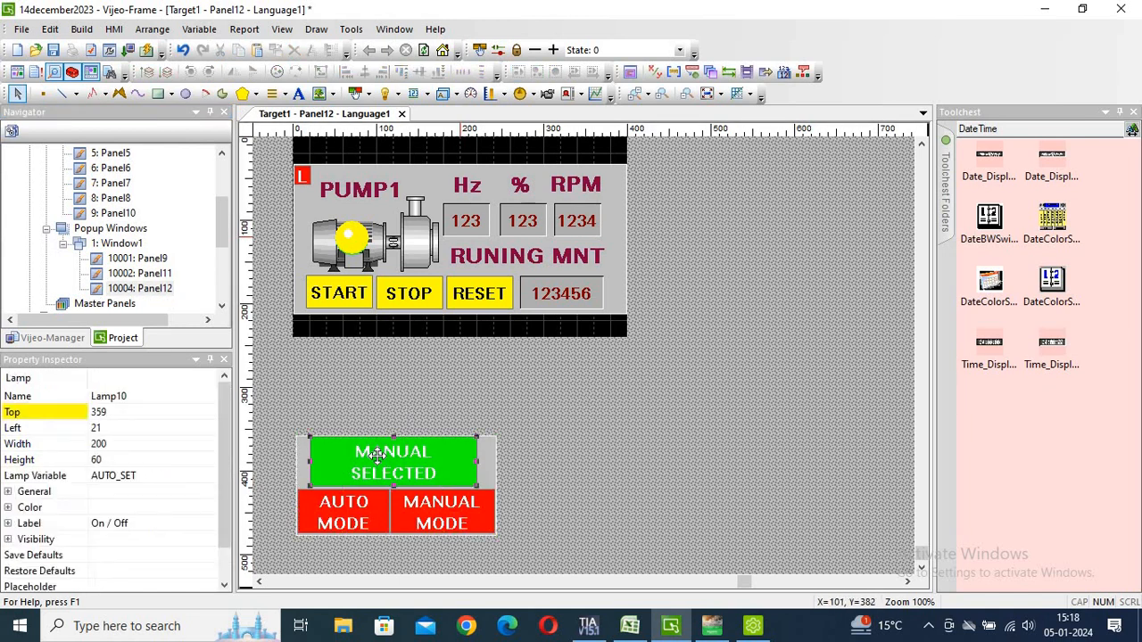
drag(378, 455, 369, 355)
double_click(368, 356)
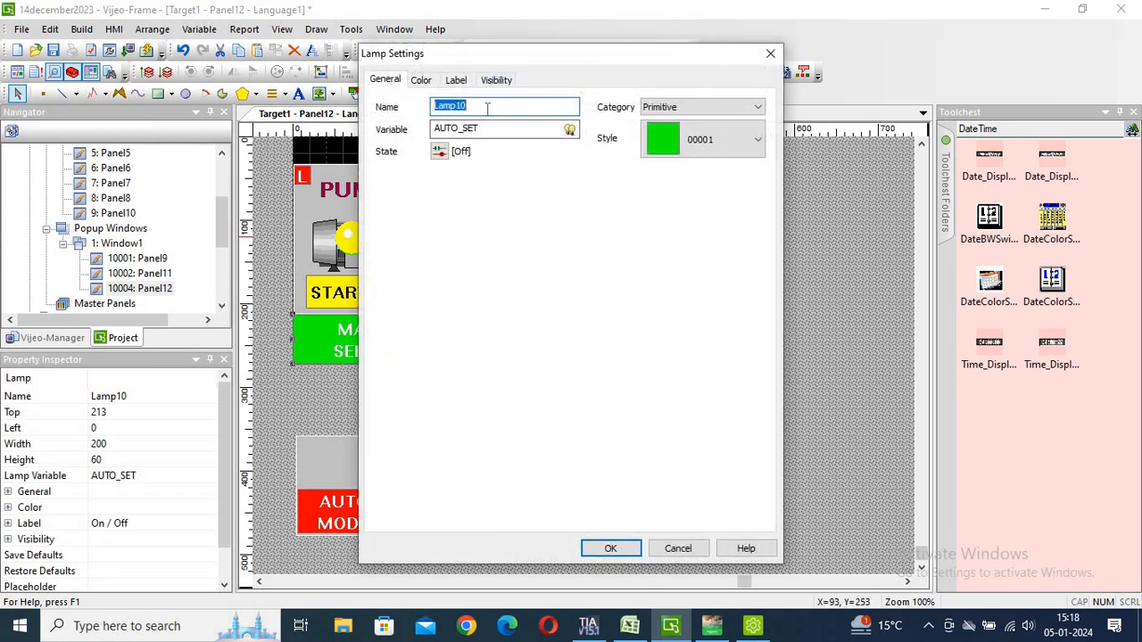
click(456, 81)
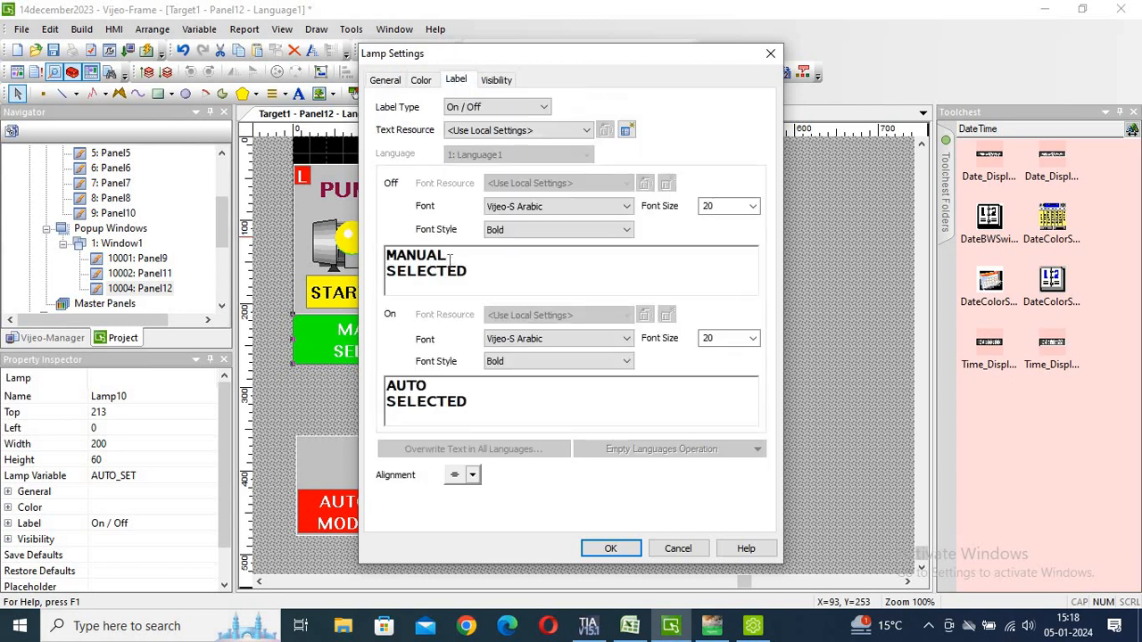
click(449, 256)
key(Delete)
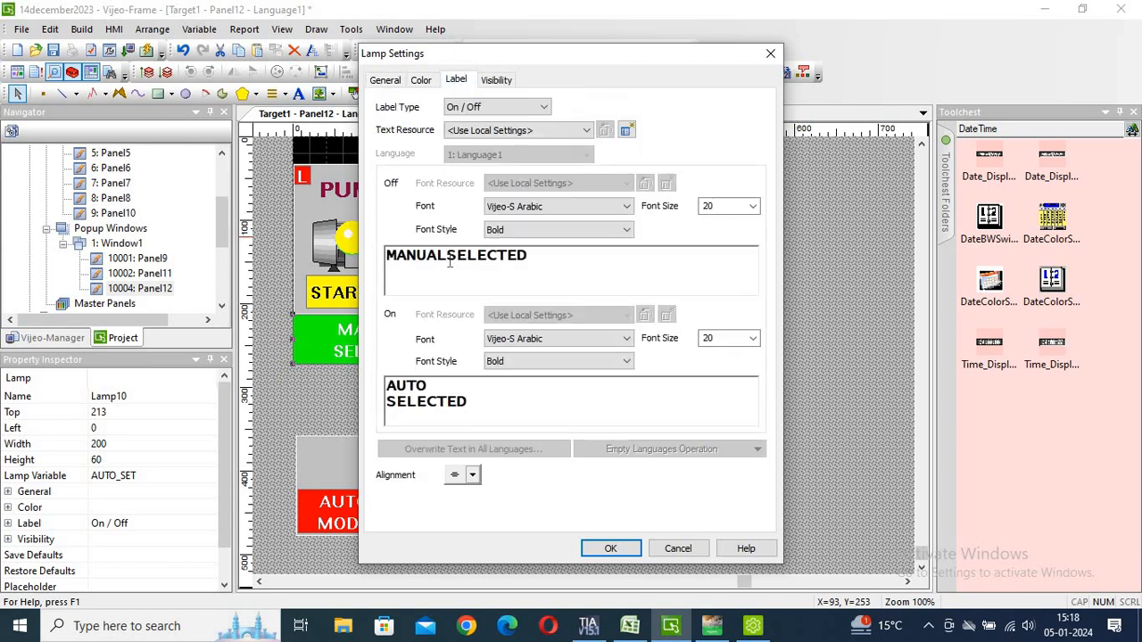
click(431, 385)
key(Delete)
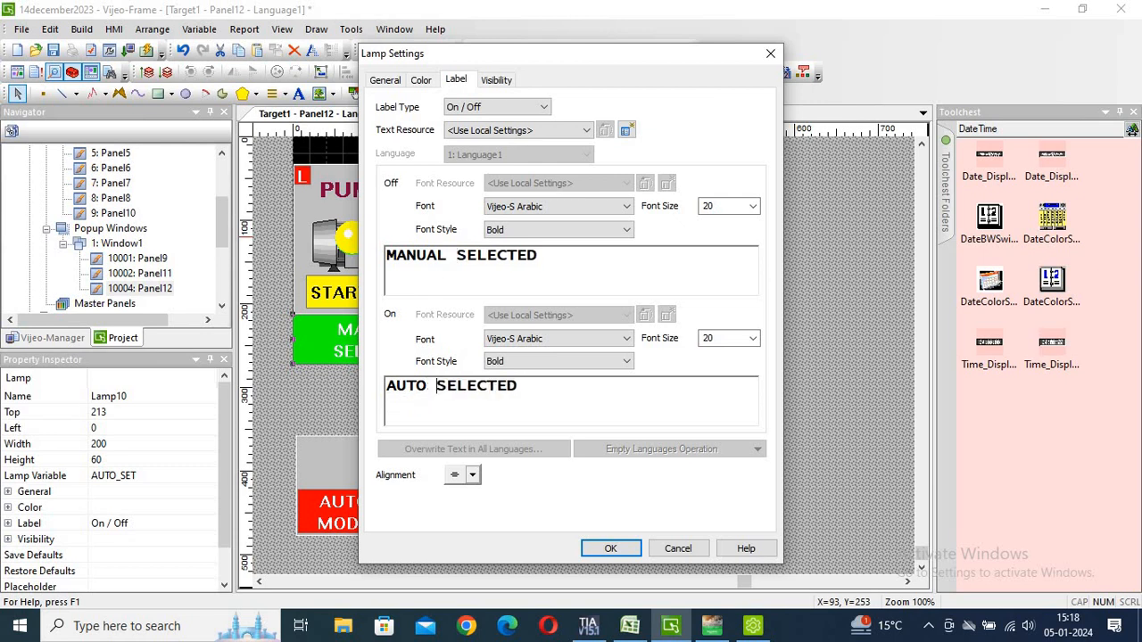
click(603, 547)
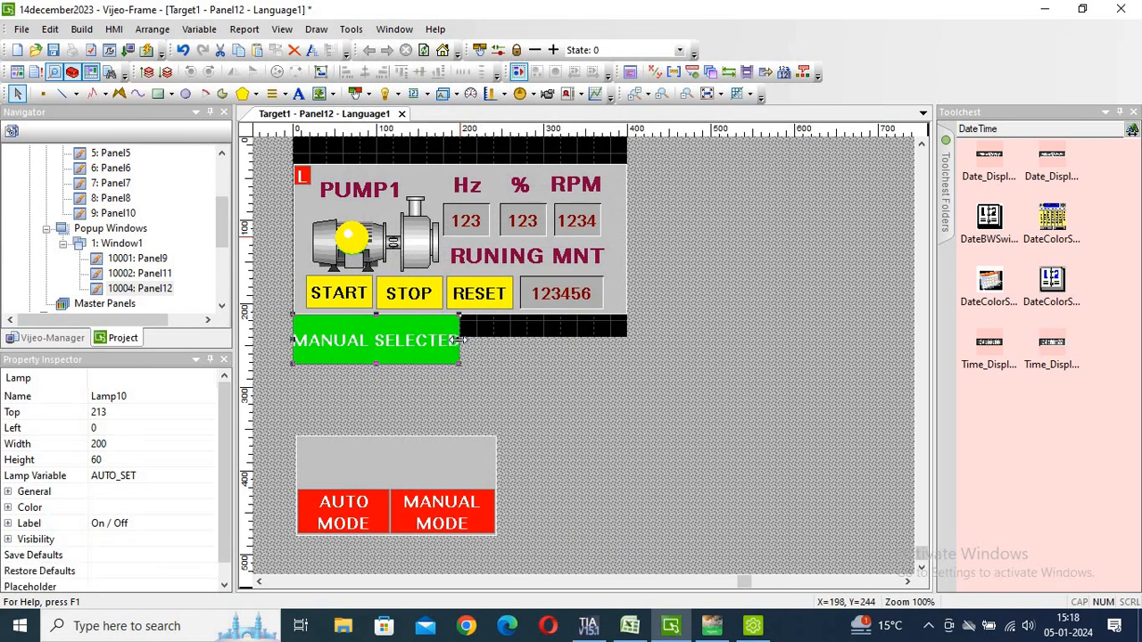
- Resize the MANUAL SELECTED lamp to a width of about 220 and a height of about 27
drag(458, 340, 476, 340)
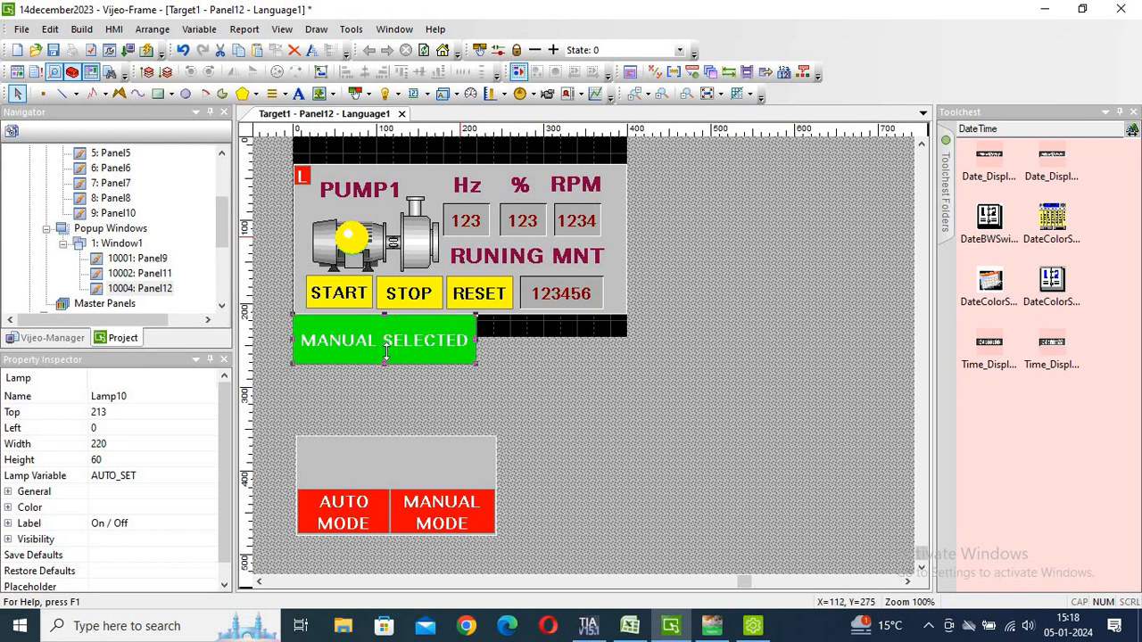
drag(385, 352, 386, 338)
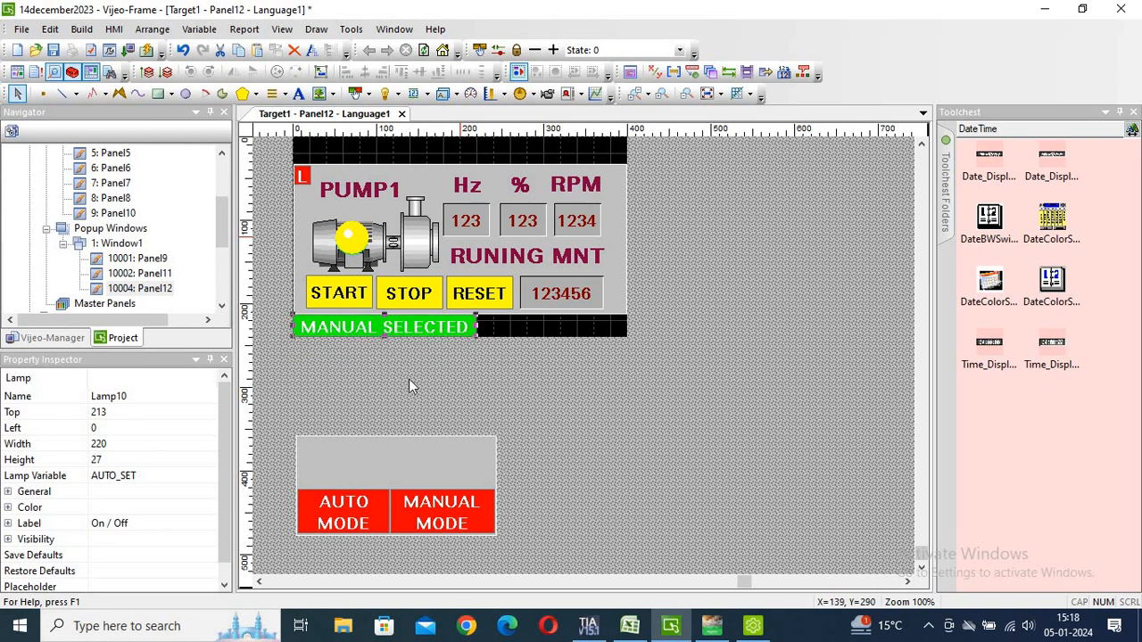
click(408, 379)
- Move the AUTO MODE switch beside the MANUAL SELECTED lamp and shorten its label to "AUTO"
click(342, 524)
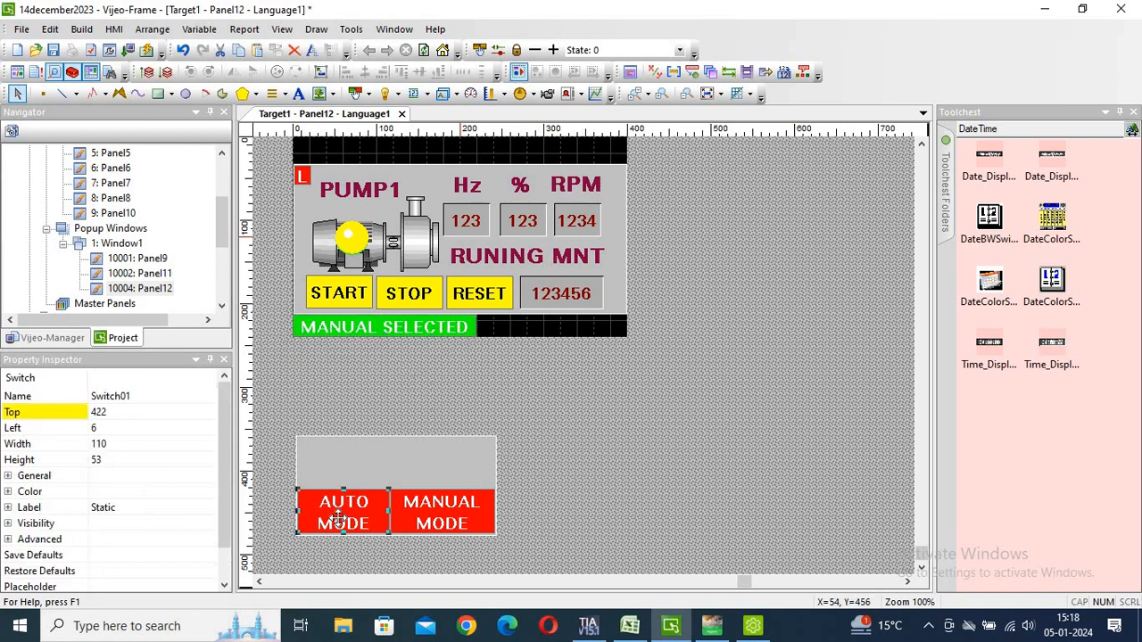
drag(527, 348, 527, 346)
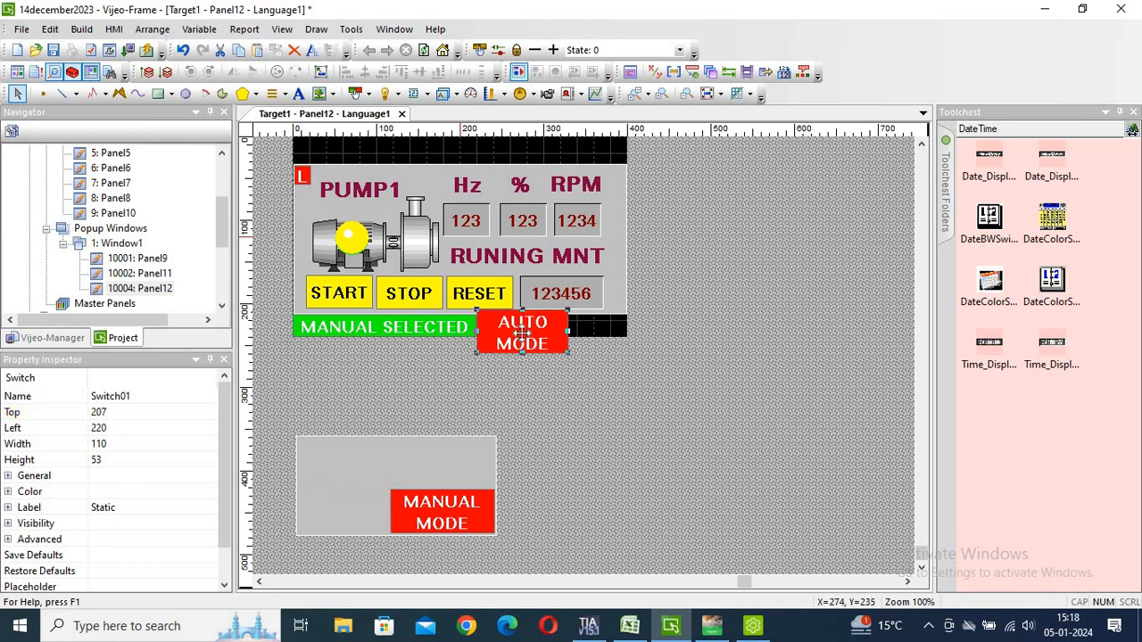
double_click(522, 331)
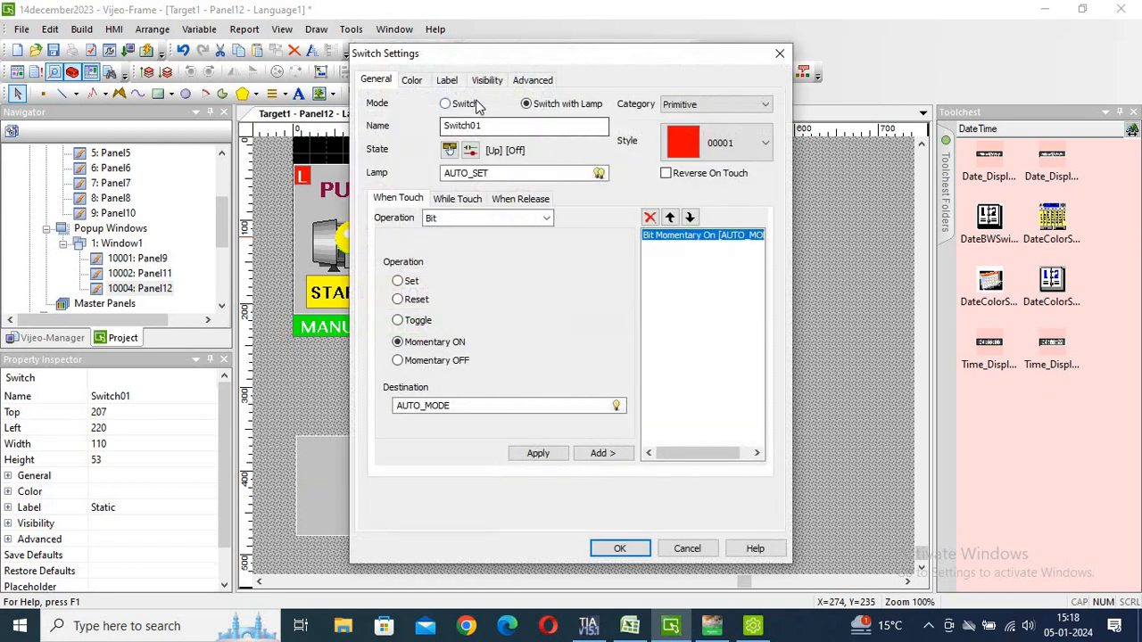
click(447, 80)
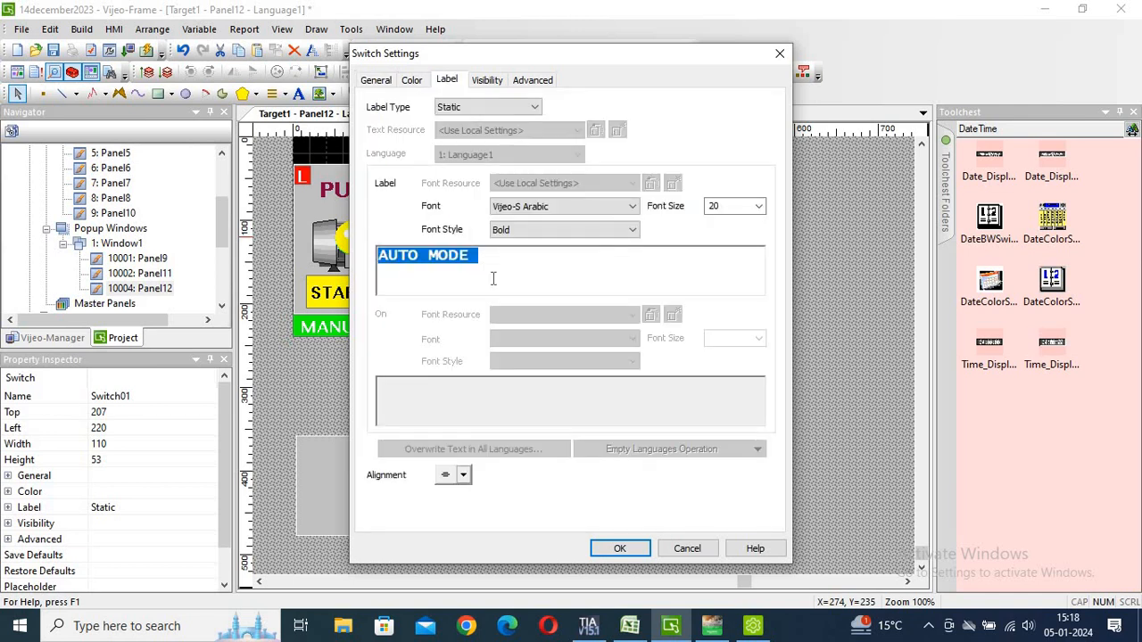
click(493, 279)
key(BackSpace)
key(BackSpace)
key(BackSpace)
key(BackSpace)
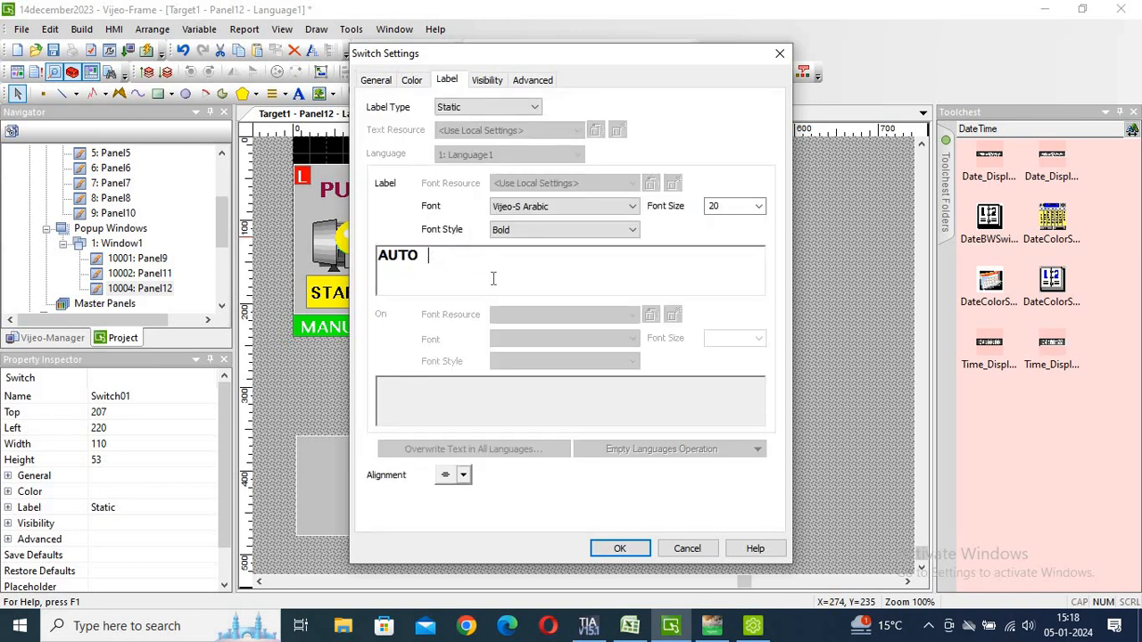
click(611, 548)
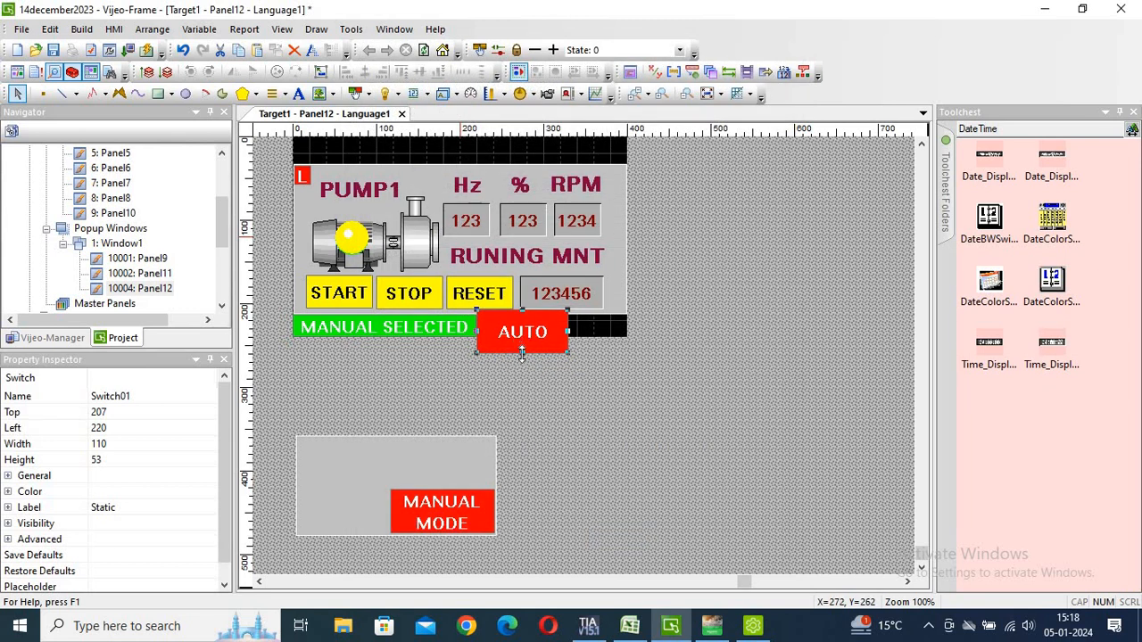
- Reduce the height of the AUTO switch to 27 to match the MANUAL SELECTED lamp
drag(523, 351, 523, 335)
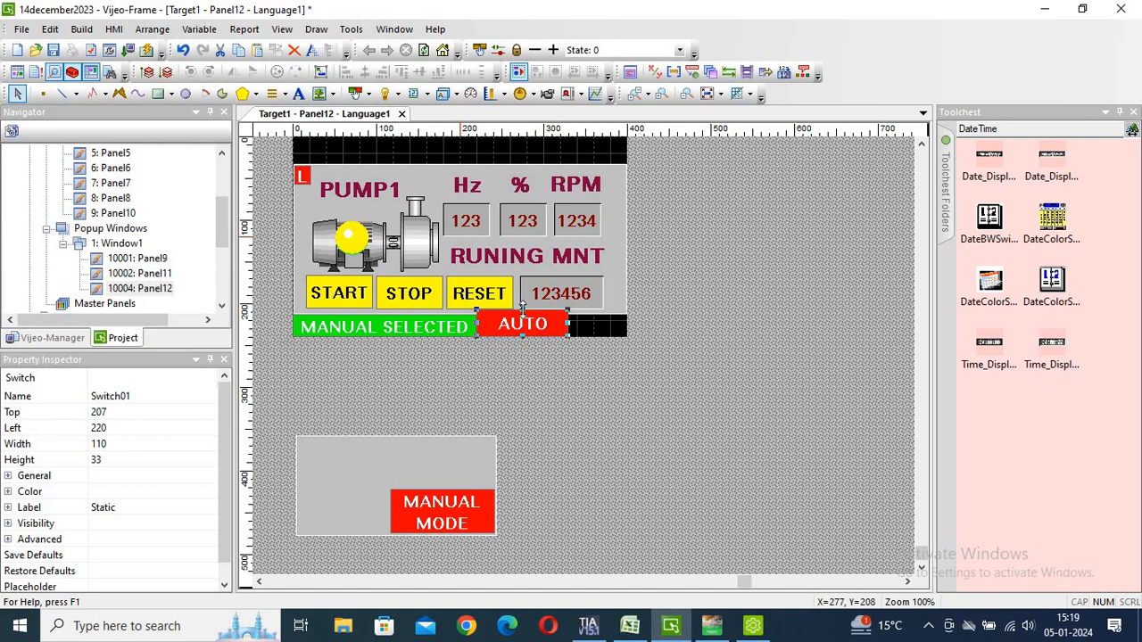
drag(523, 308, 523, 321)
click(436, 327)
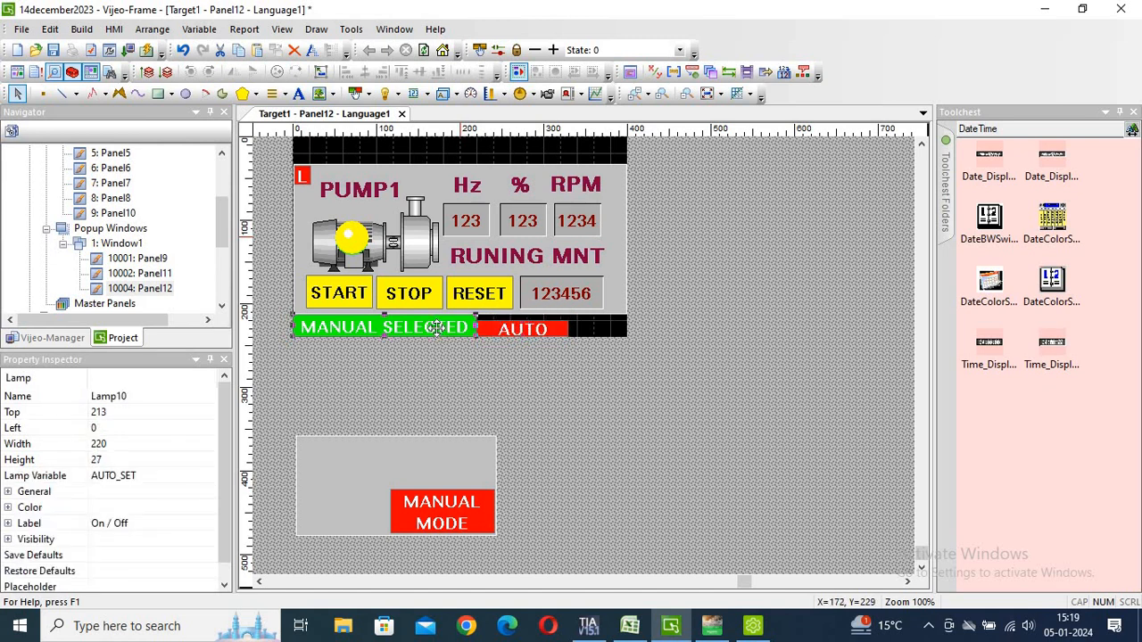
click(526, 328)
click(104, 457)
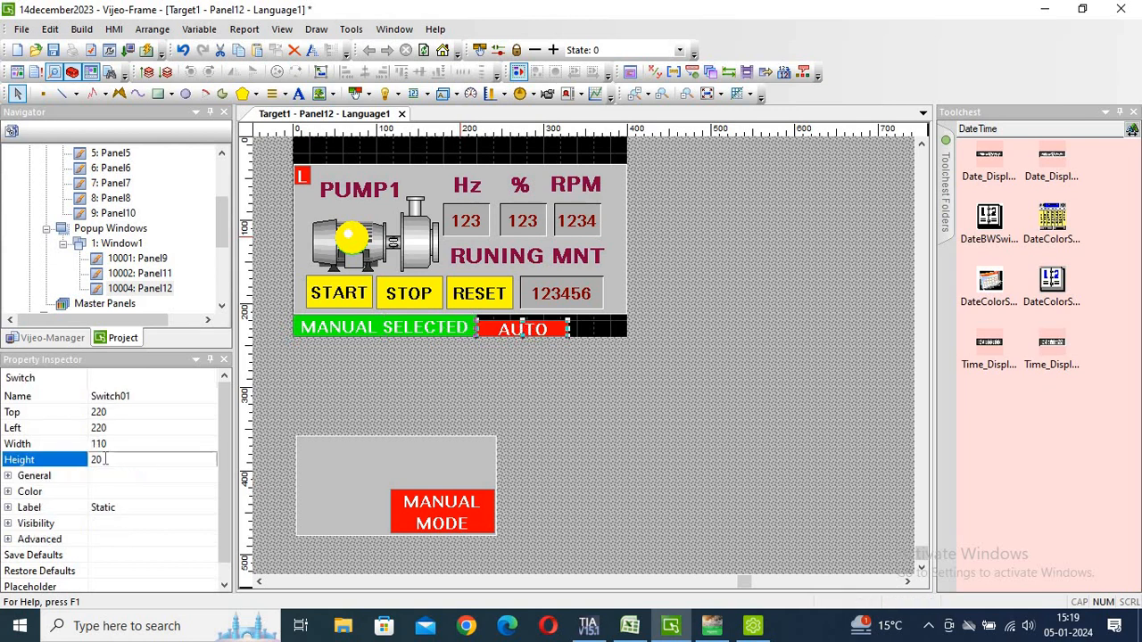
double_click(88, 459)
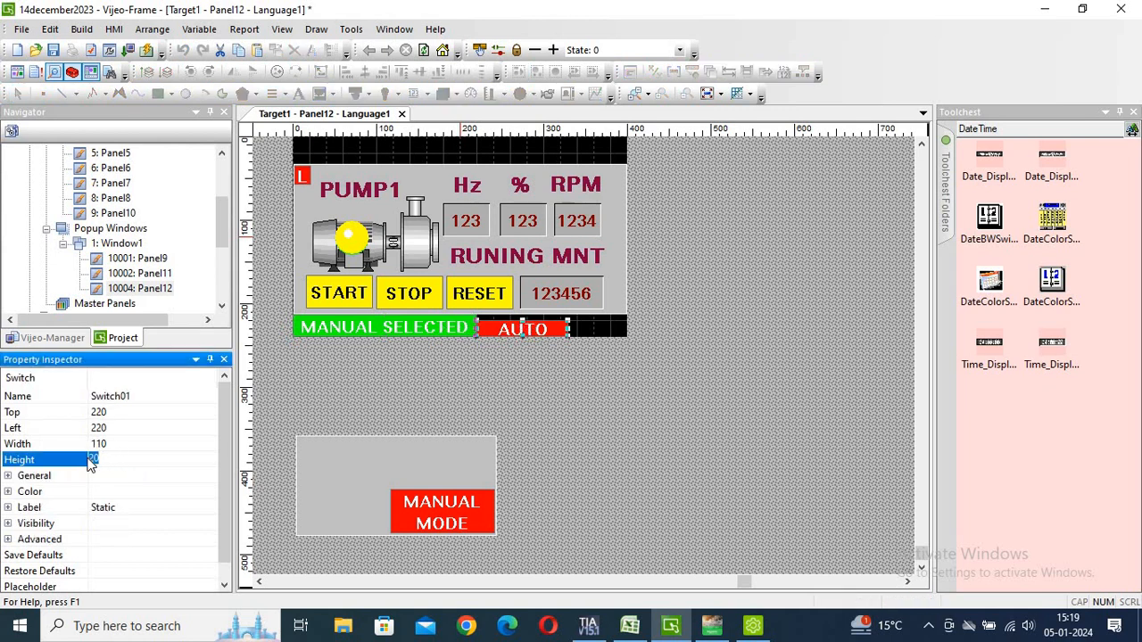
text(27)
key(Return)
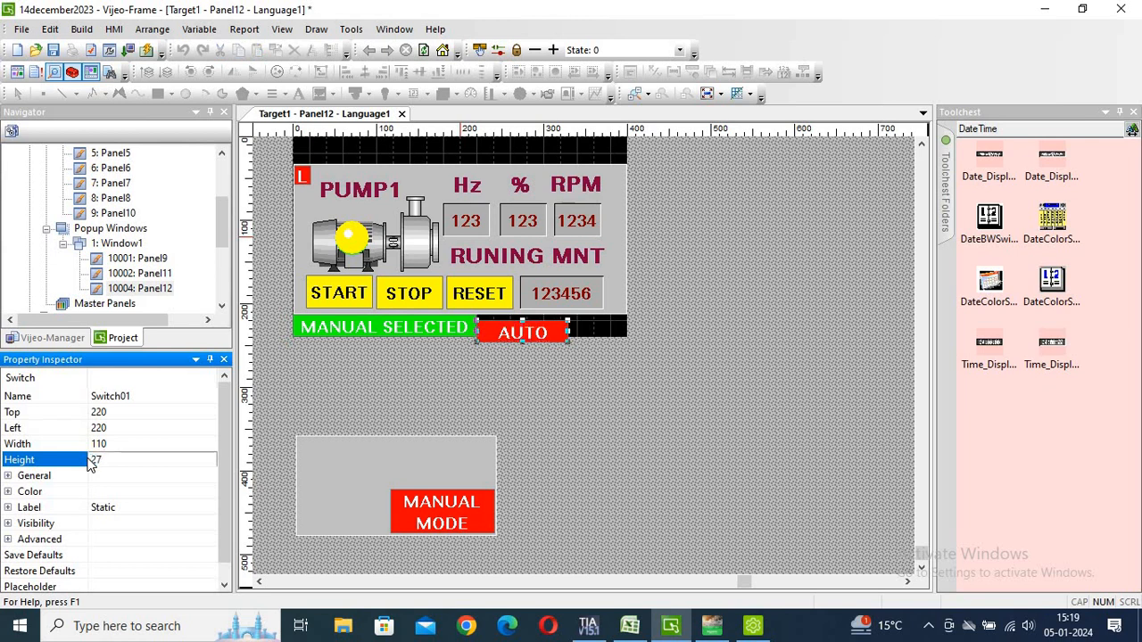
- Align the AUTO switch with the MANUAL SELECTED lamp at top 213 and narrow it to a width of about 98
click(587, 412)
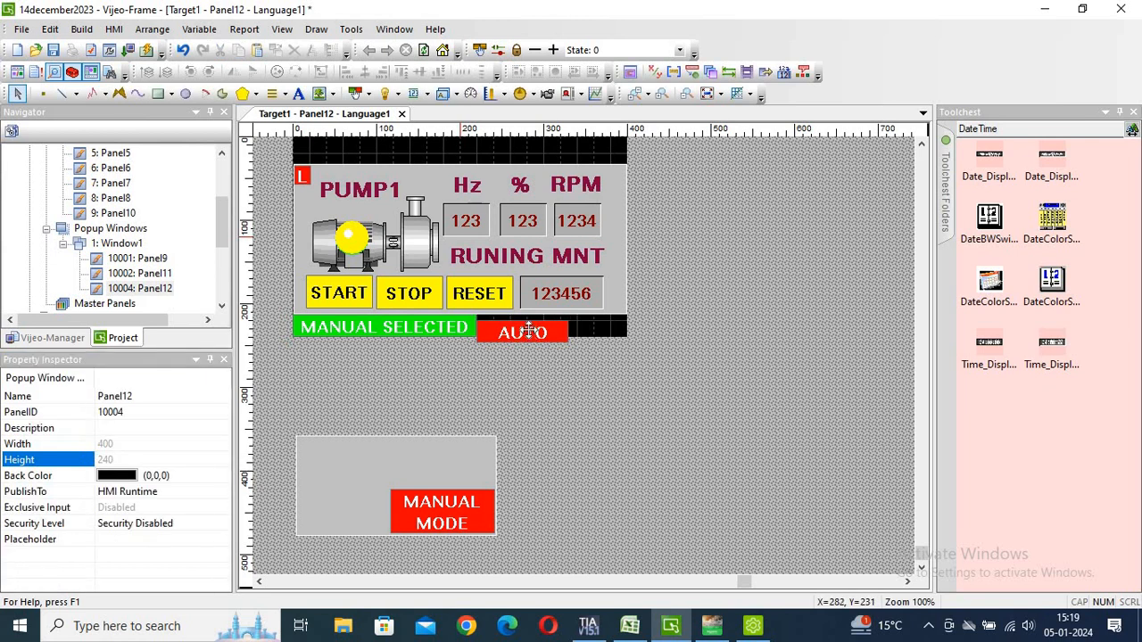
drag(528, 331, 528, 329)
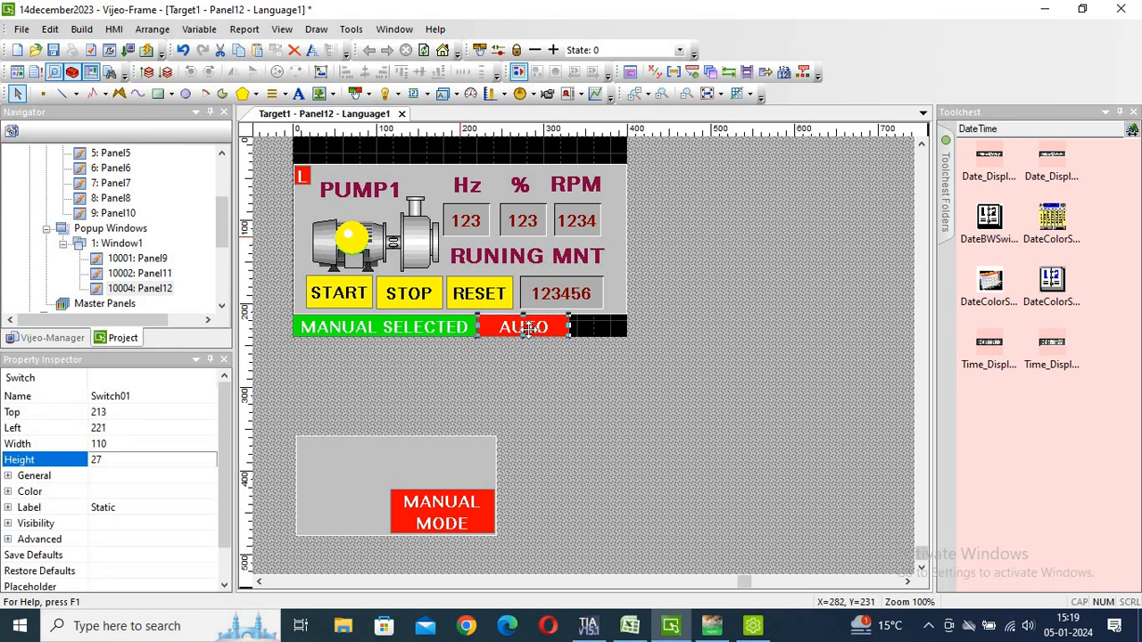
click(537, 386)
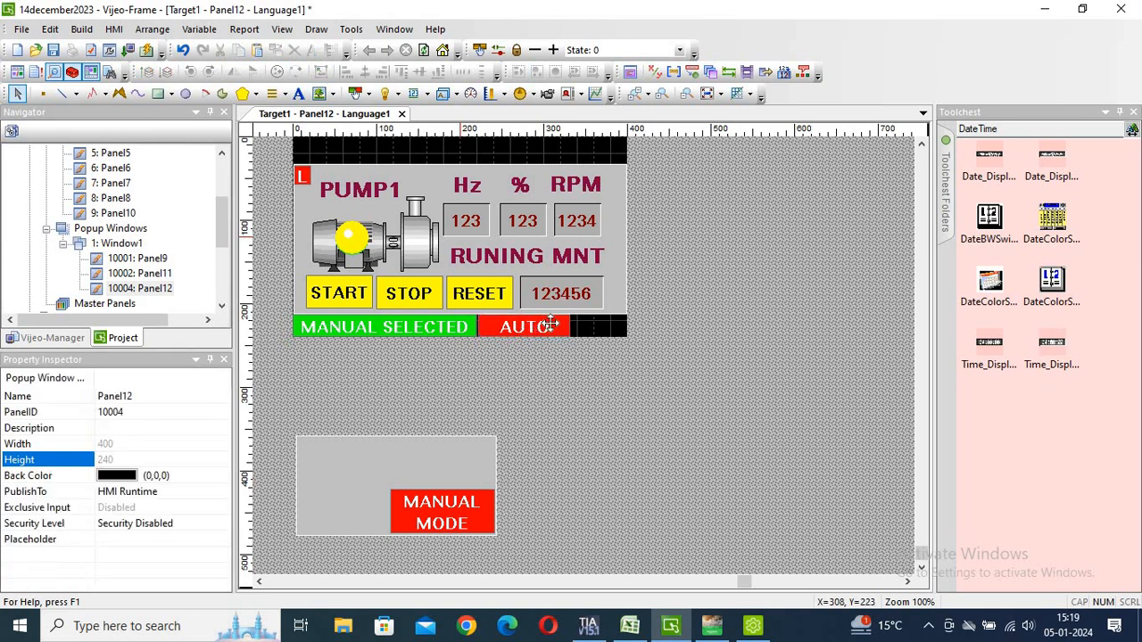
click(551, 327)
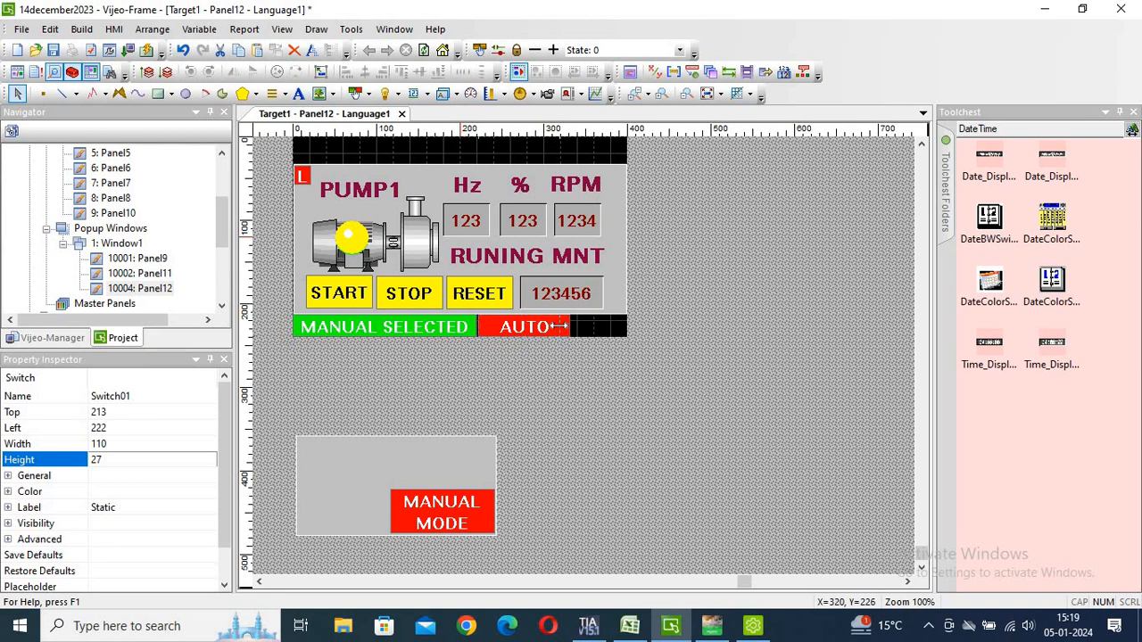
drag(555, 326, 561, 327)
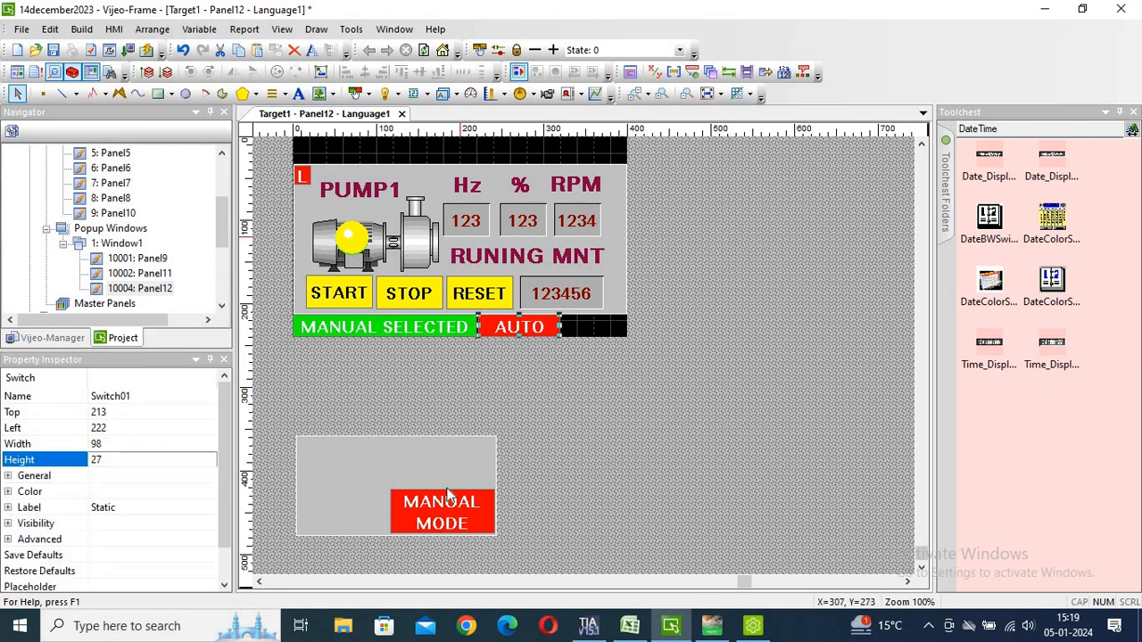
click(419, 504)
double_click(419, 504)
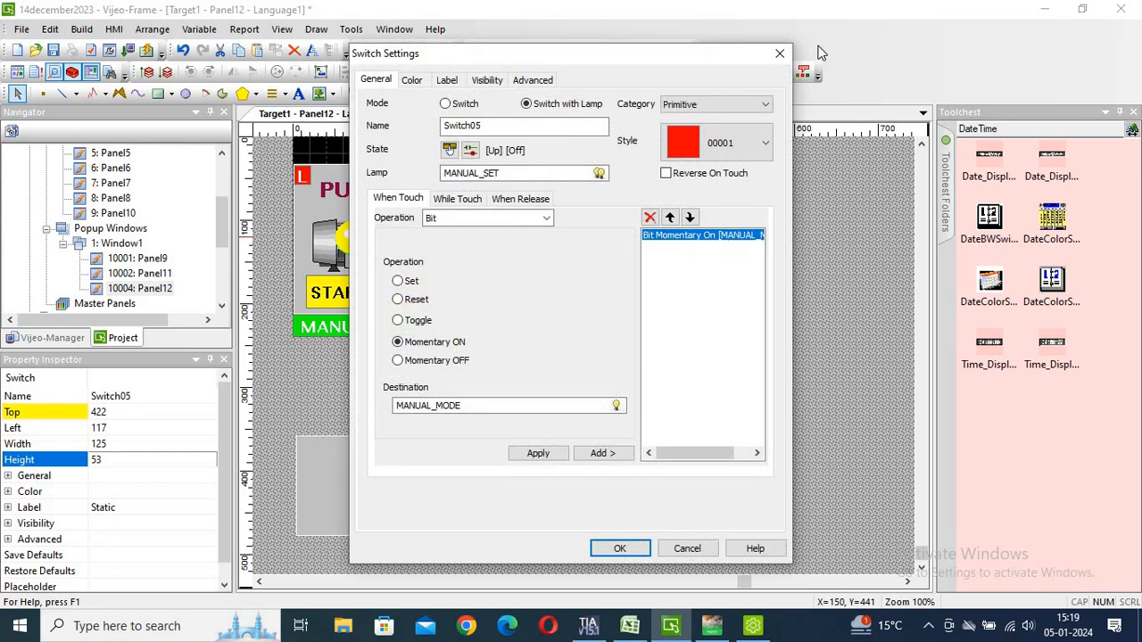
click(780, 54)
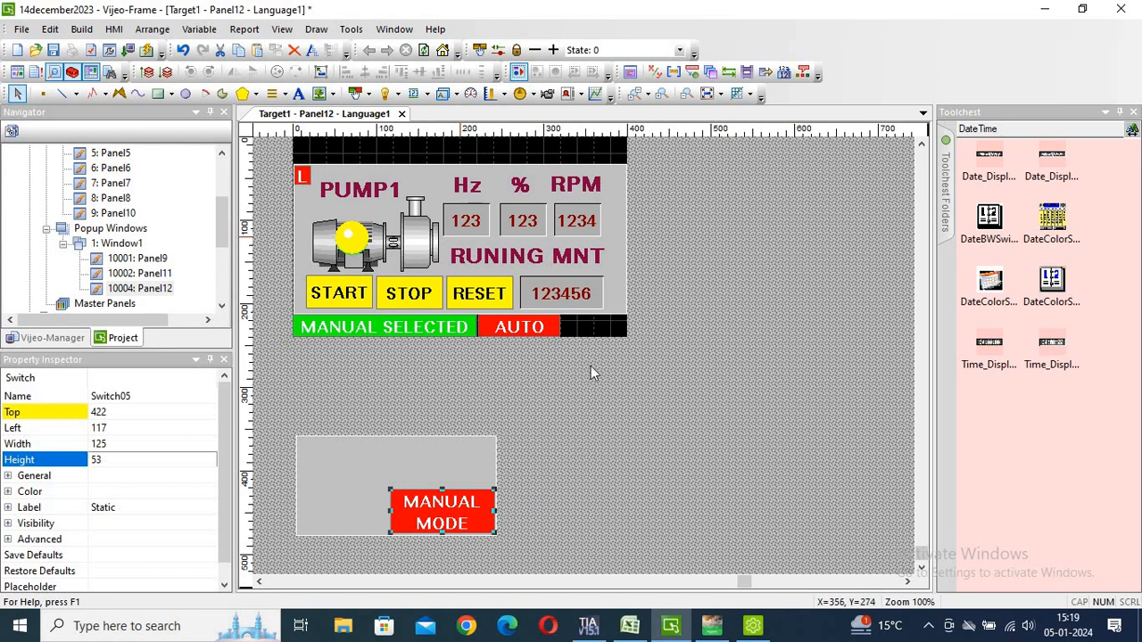
click(440, 538)
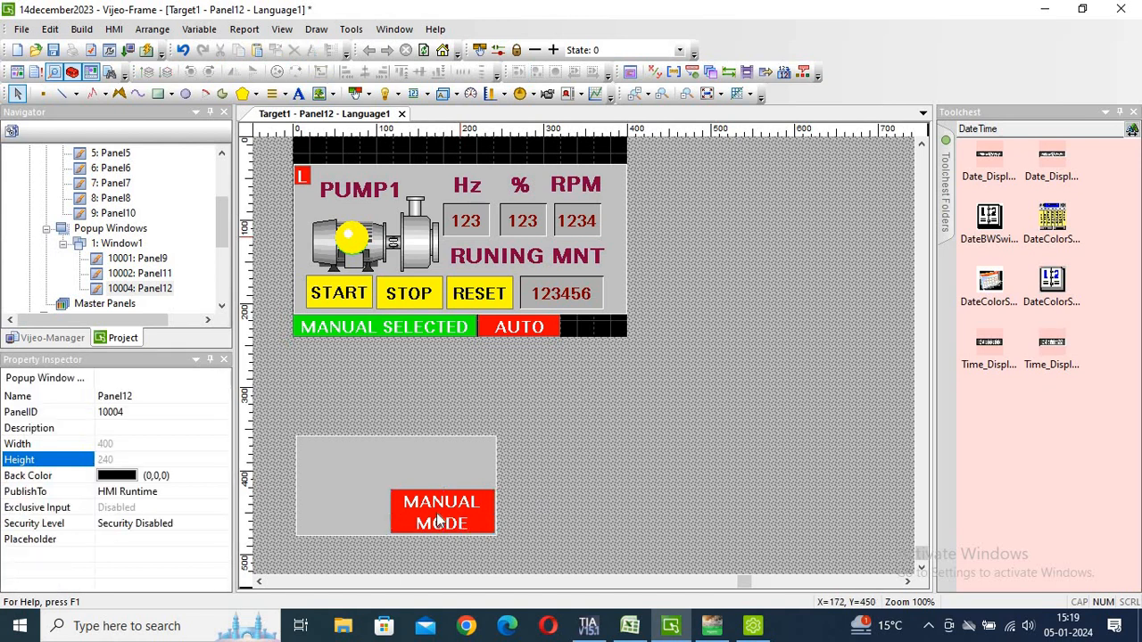
- Move the MANUAL MODE switch up to the AUTO switch at the panel's lower right and shorten its label to "MANUAL"
click(437, 510)
drag(438, 510, 591, 337)
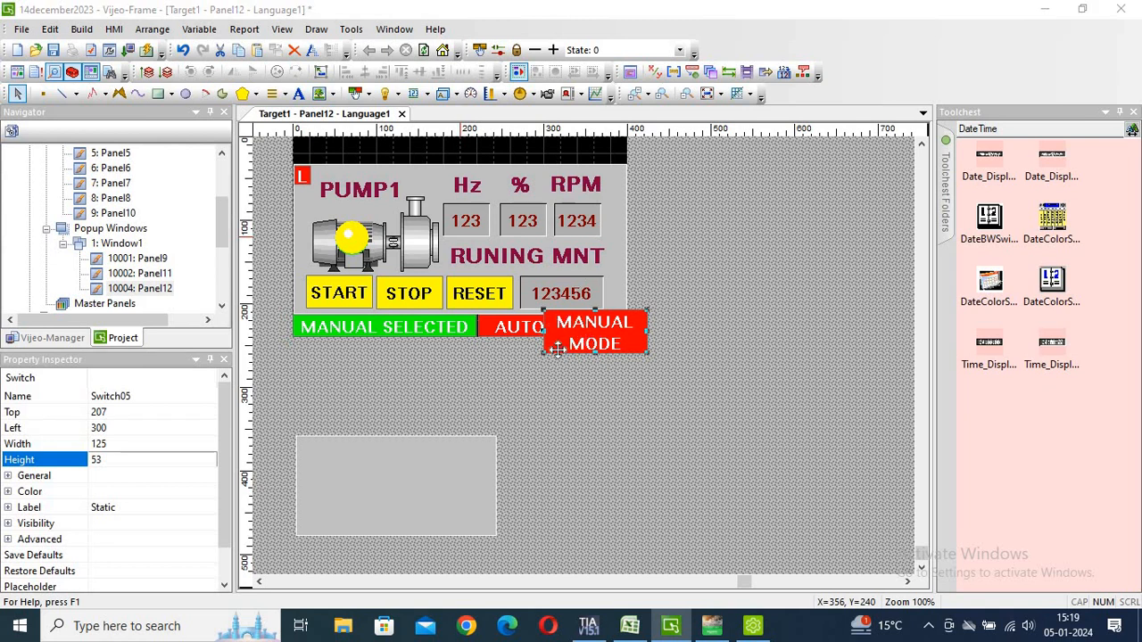
double_click(591, 338)
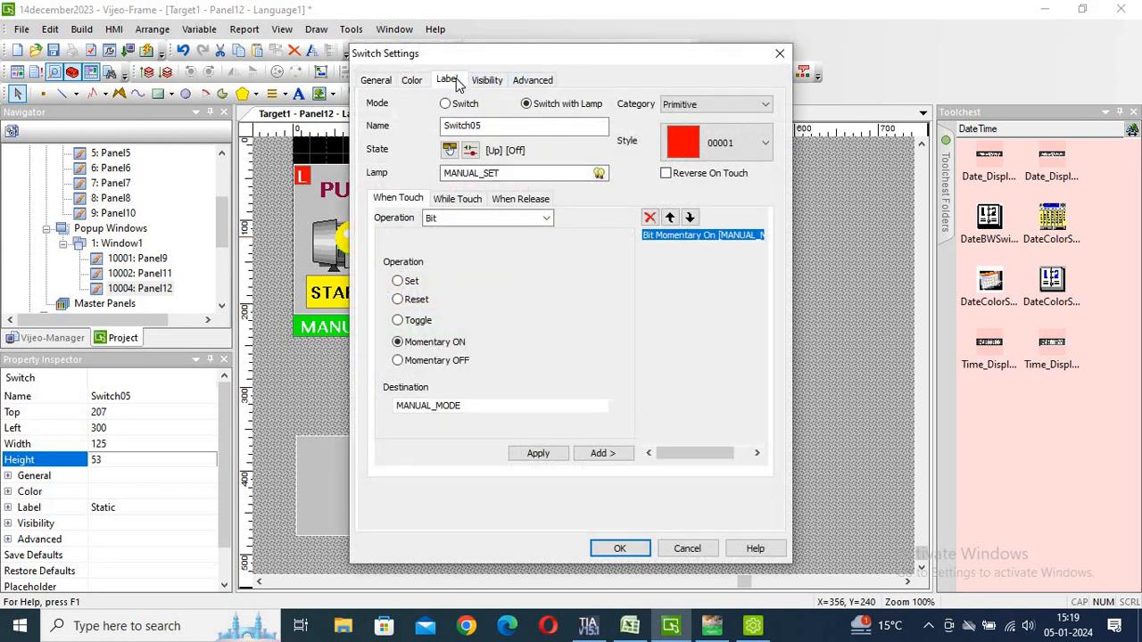
click(447, 80)
click(524, 257)
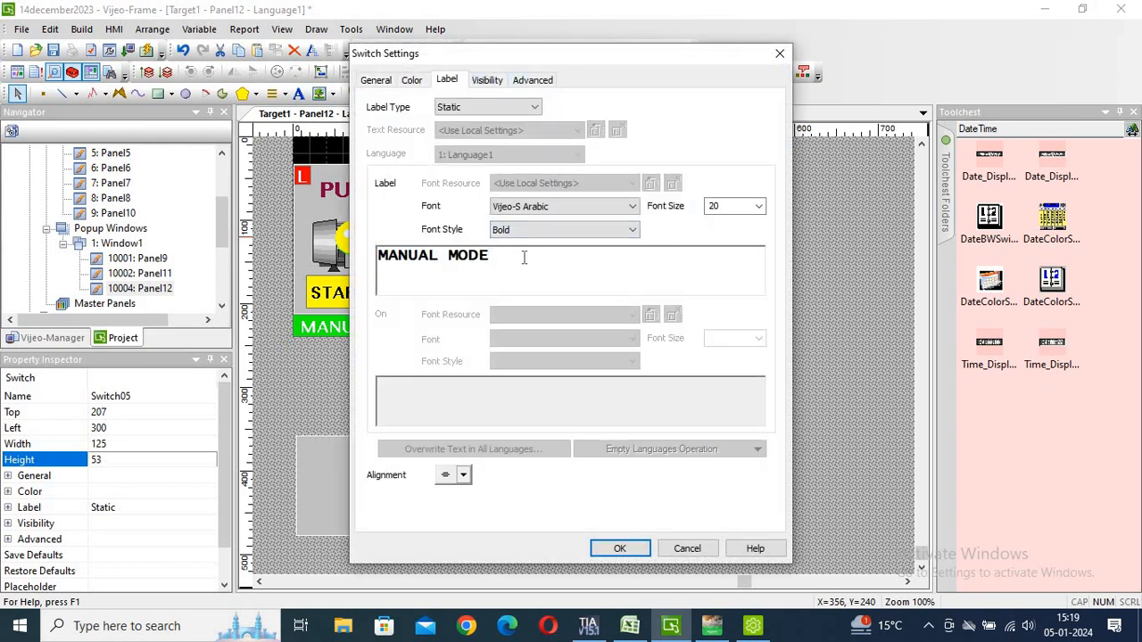
key(BackSpace)
key(BackSpace)
key(BackSpace)
key(BackSpace)
click(614, 556)
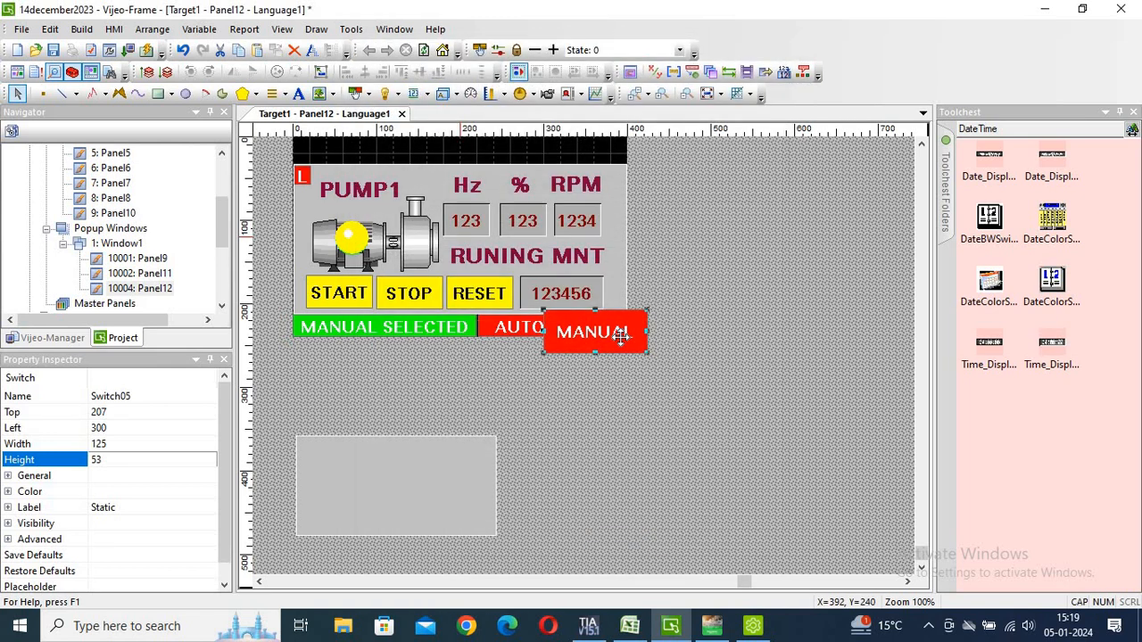
- Set the MANUAL switch to a width of 98 and a height of 27
click(509, 327)
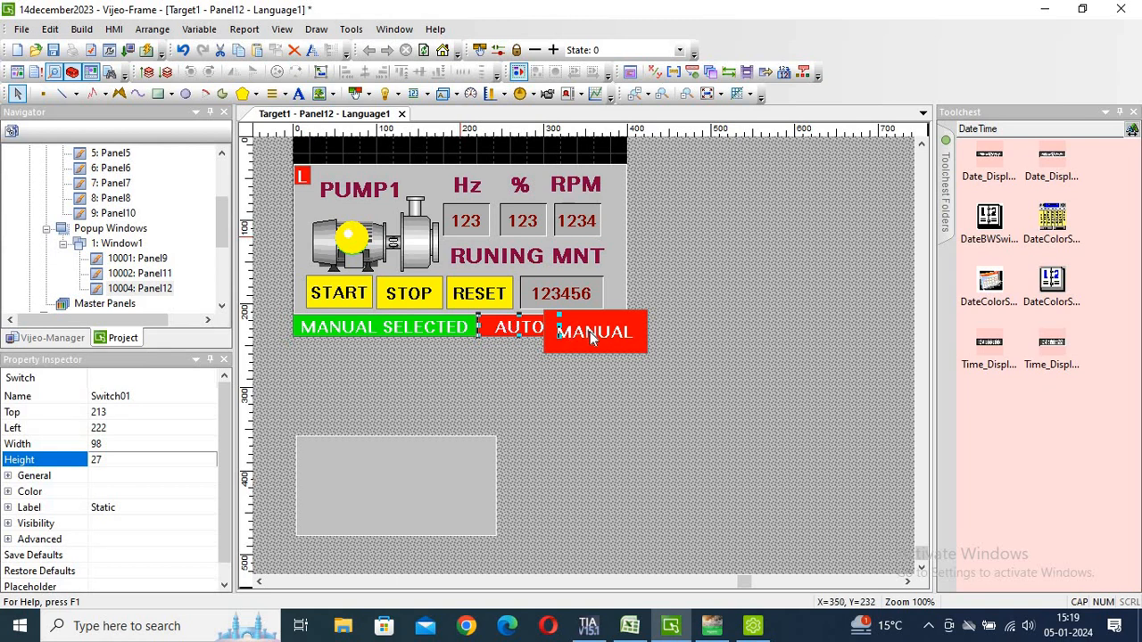
click(591, 337)
click(123, 444)
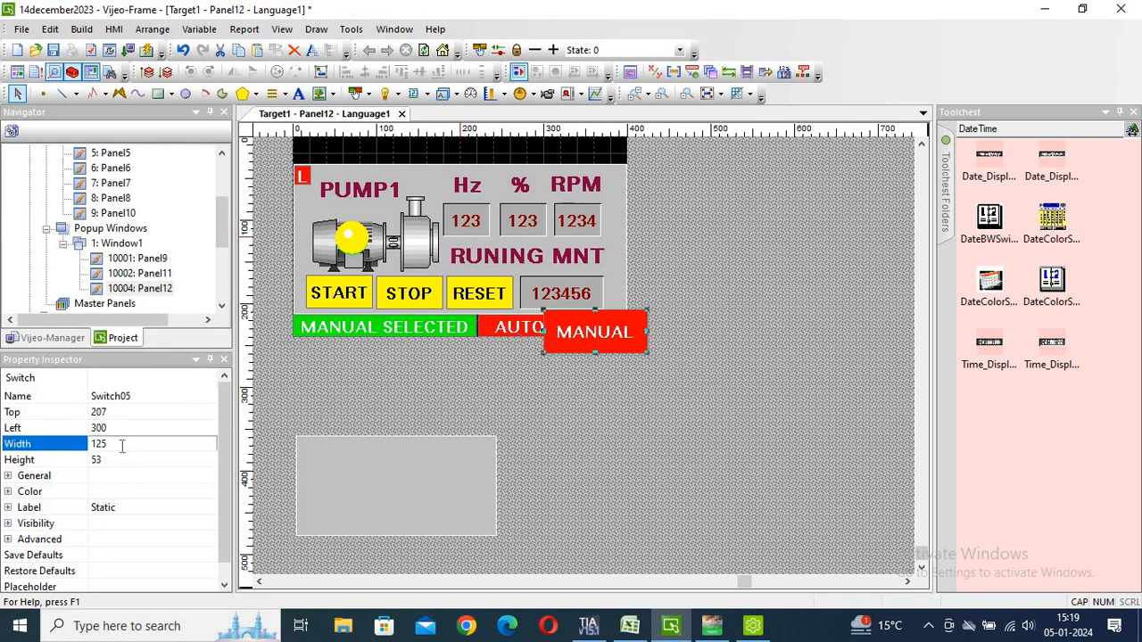
text(98)
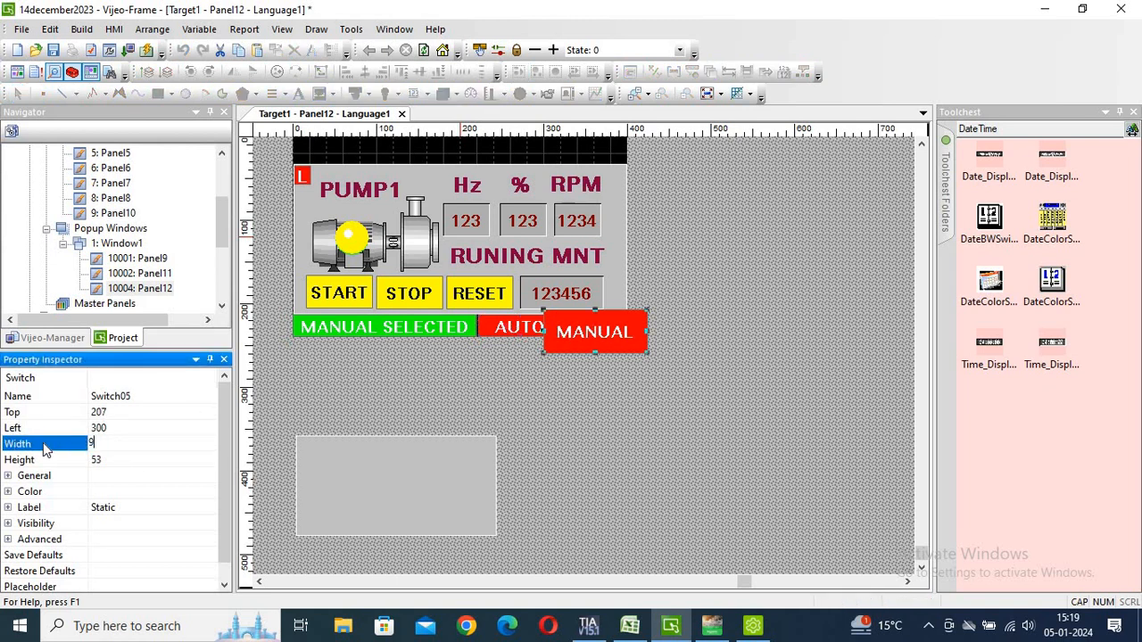
click(104, 461)
key(Return)
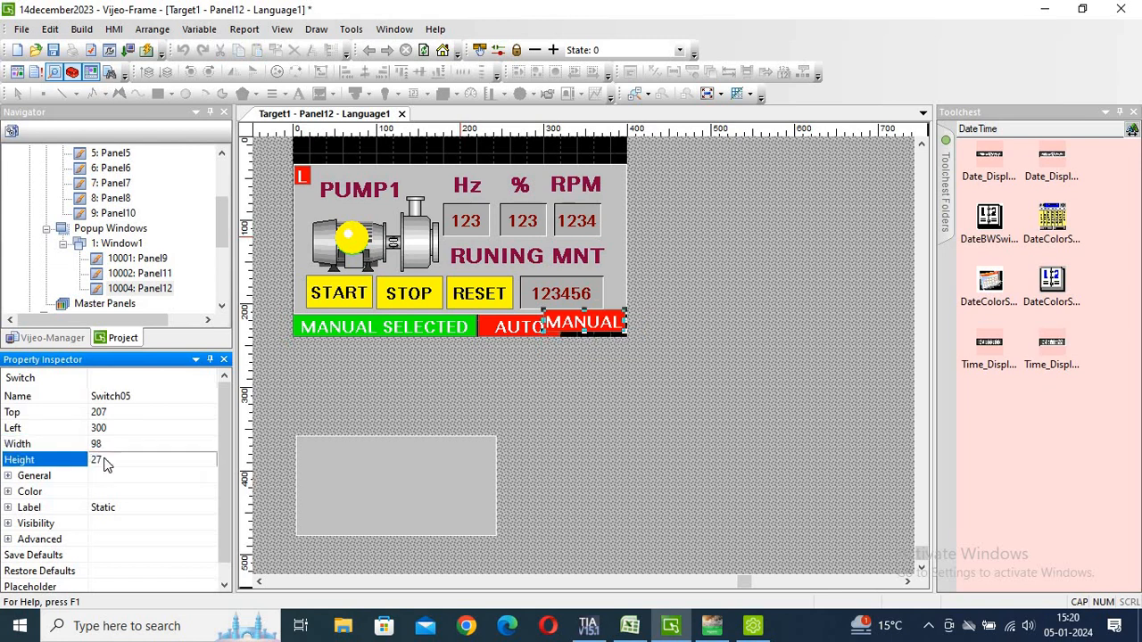
- Nudge the MANUAL switch right to 303 and down into line with the AUTO switch along the panel's bottom edge
click(579, 327)
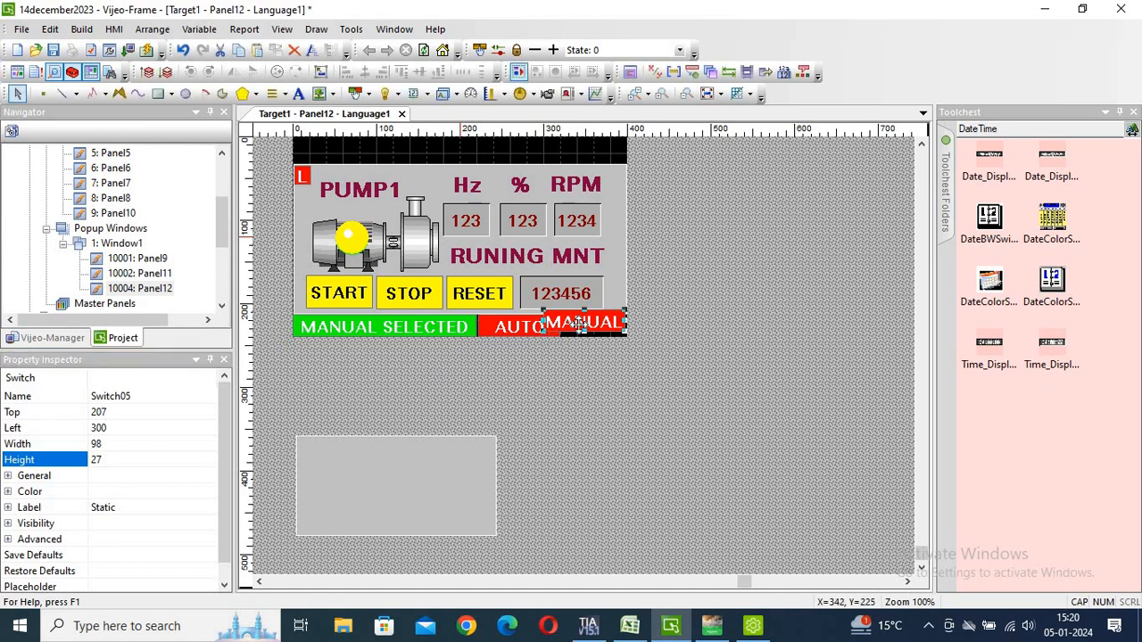
key(Right)
key(Right)
key(Right)
key(Down)
key(Down)
key(Down)
key(Down)
key(Down)
key(Down)
key(Down)
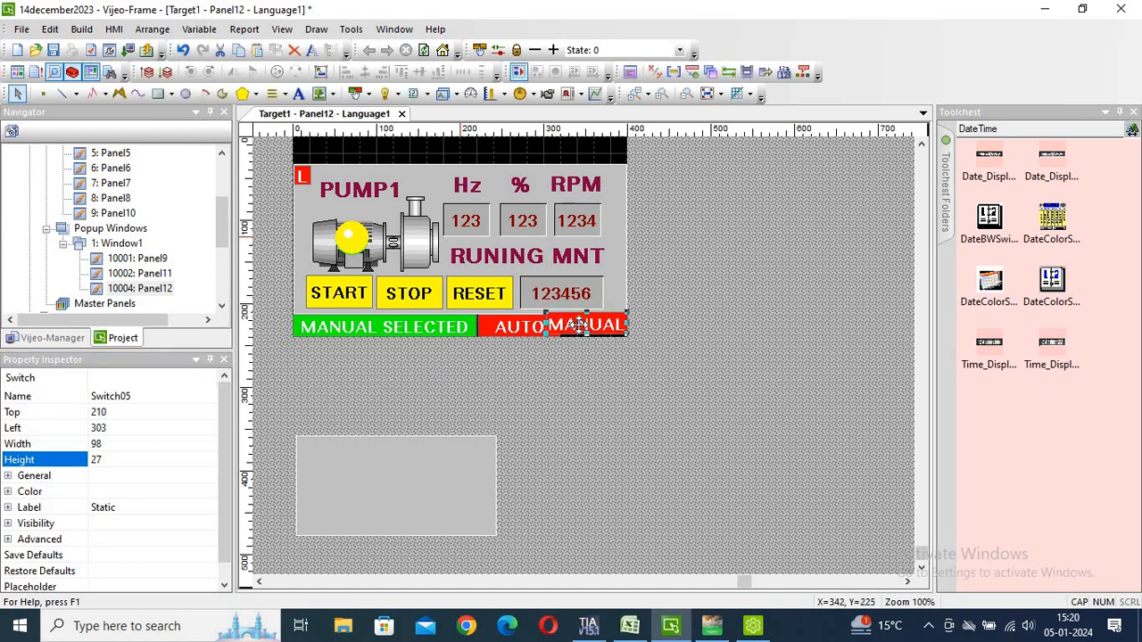
- Nudge the AUTO switch left to position 216, against the MANUAL SELECTED lamp
click(514, 321)
key(Left)
key(Left)
key(Left)
key(Left)
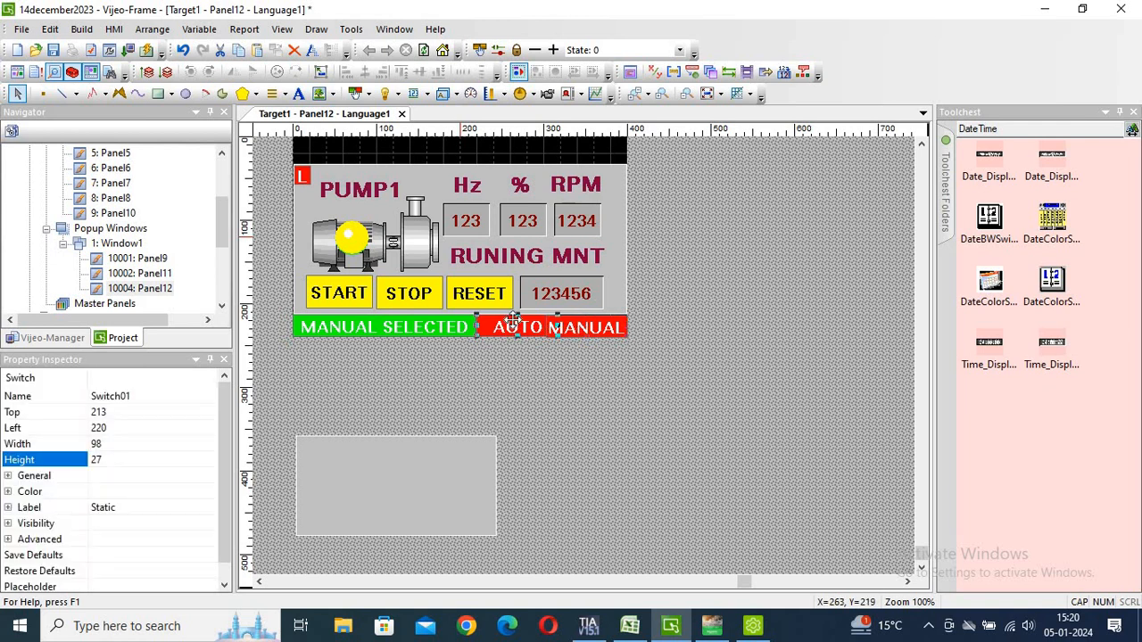
key(Left)
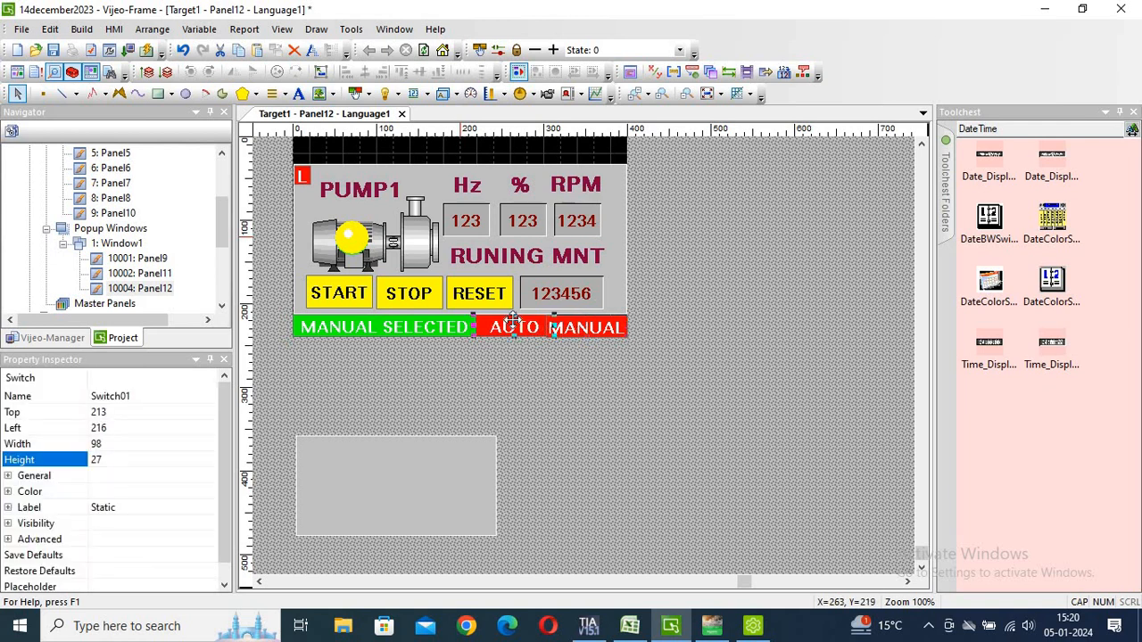
click(525, 388)
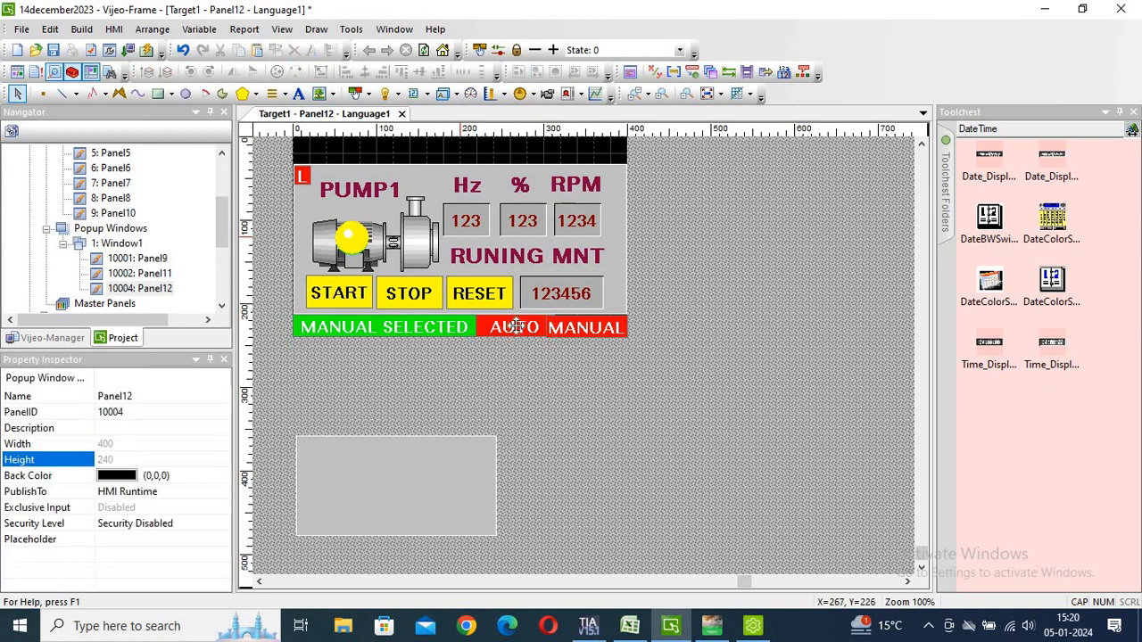
- Set the width of the AUTO switch to 90
click(517, 327)
click(121, 442)
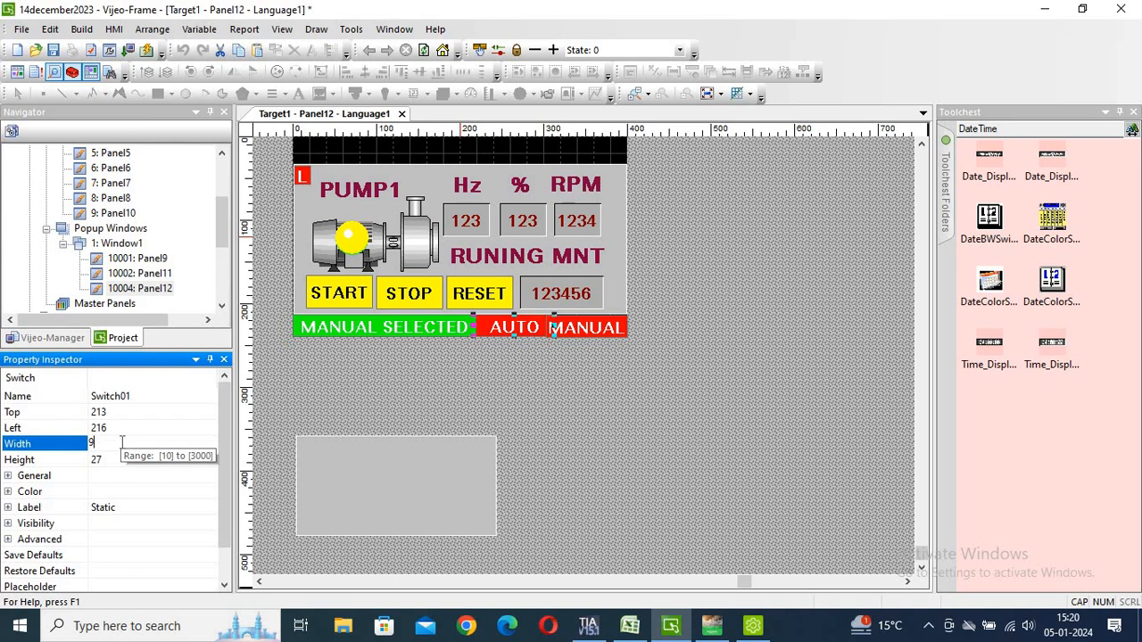
text(90)
key(Return)
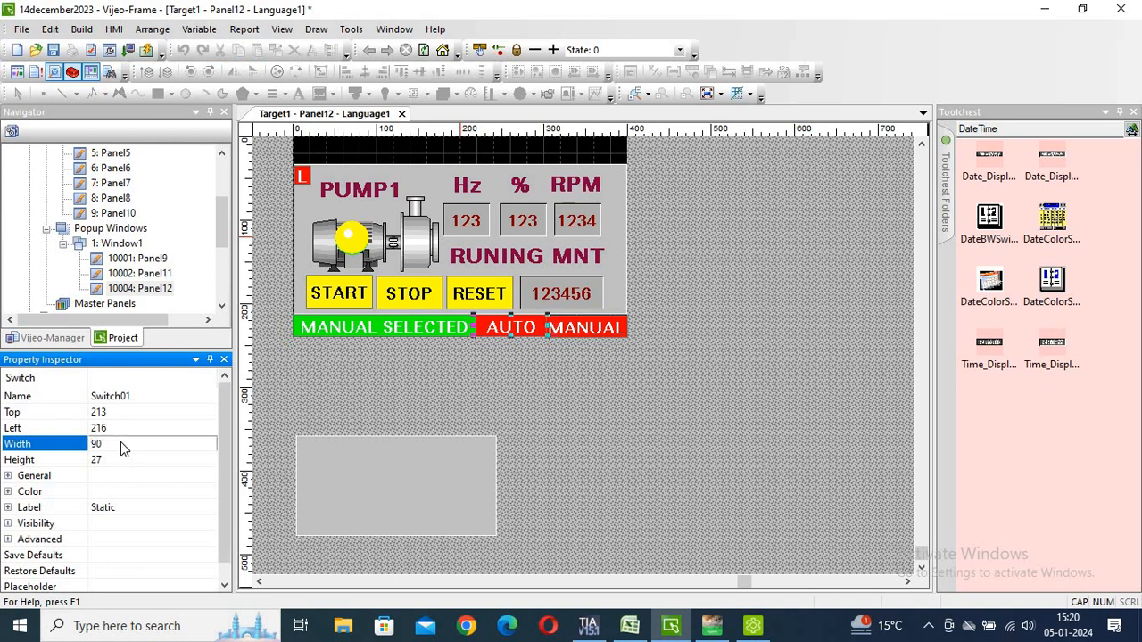
click(609, 431)
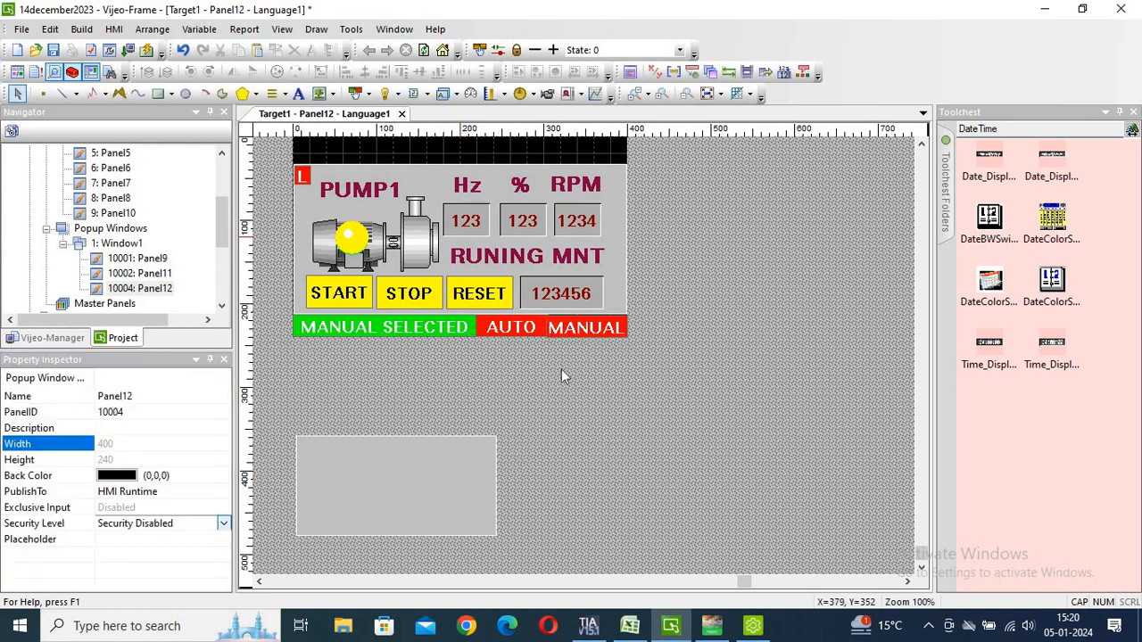
- Set the MANUAL switch's width to 96 and nudge it right to position 306, against the panel's right edge
click(558, 328)
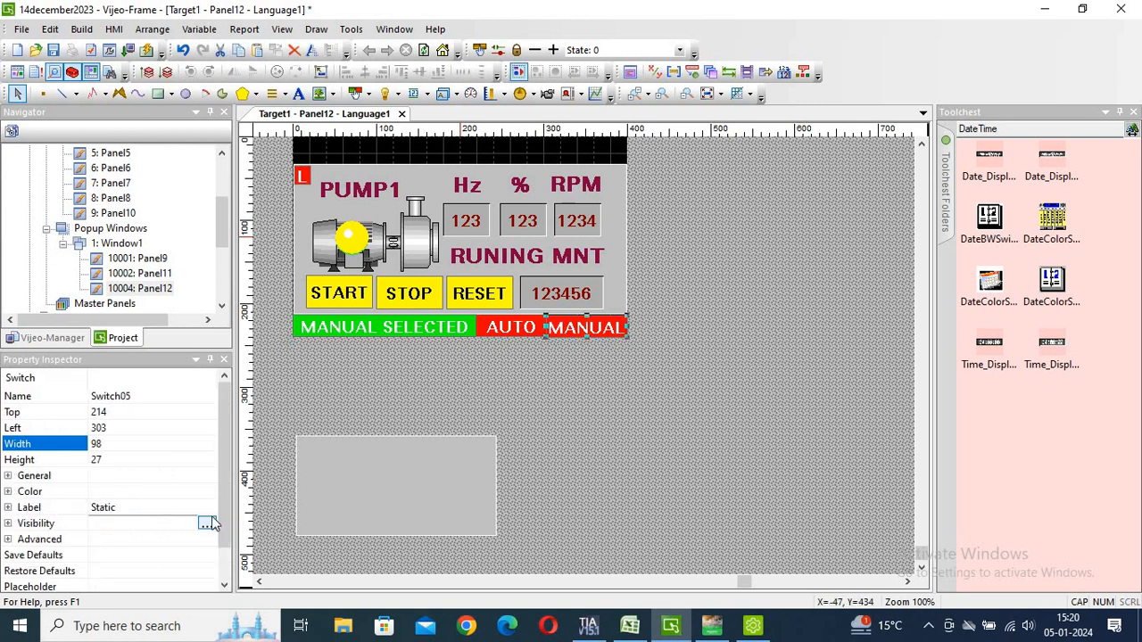
click(151, 450)
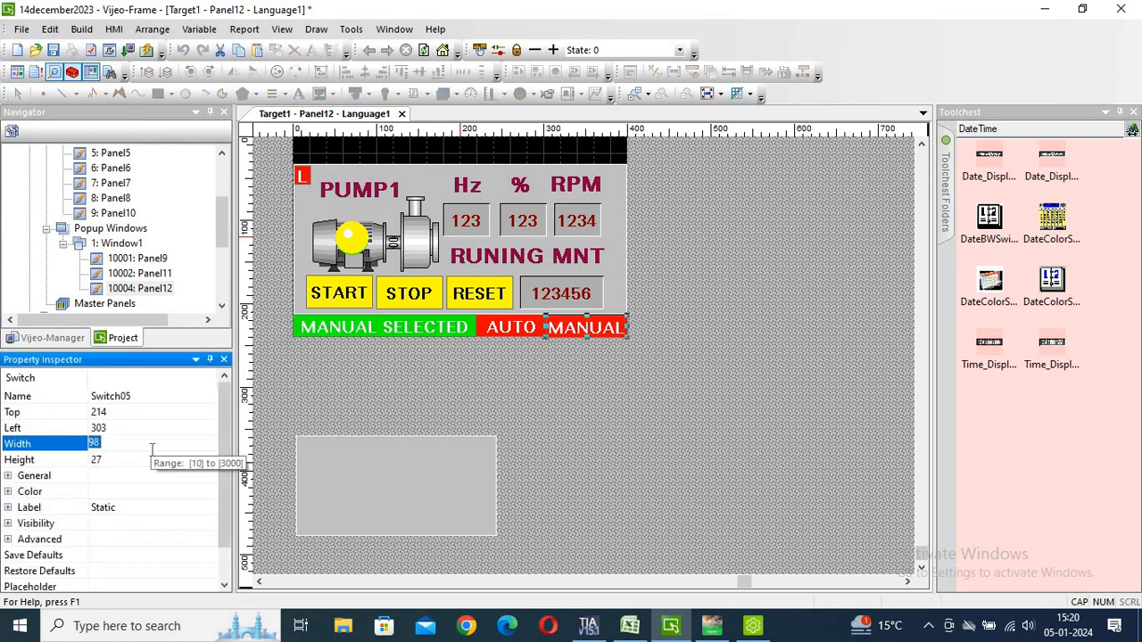
text(96)
key(Return)
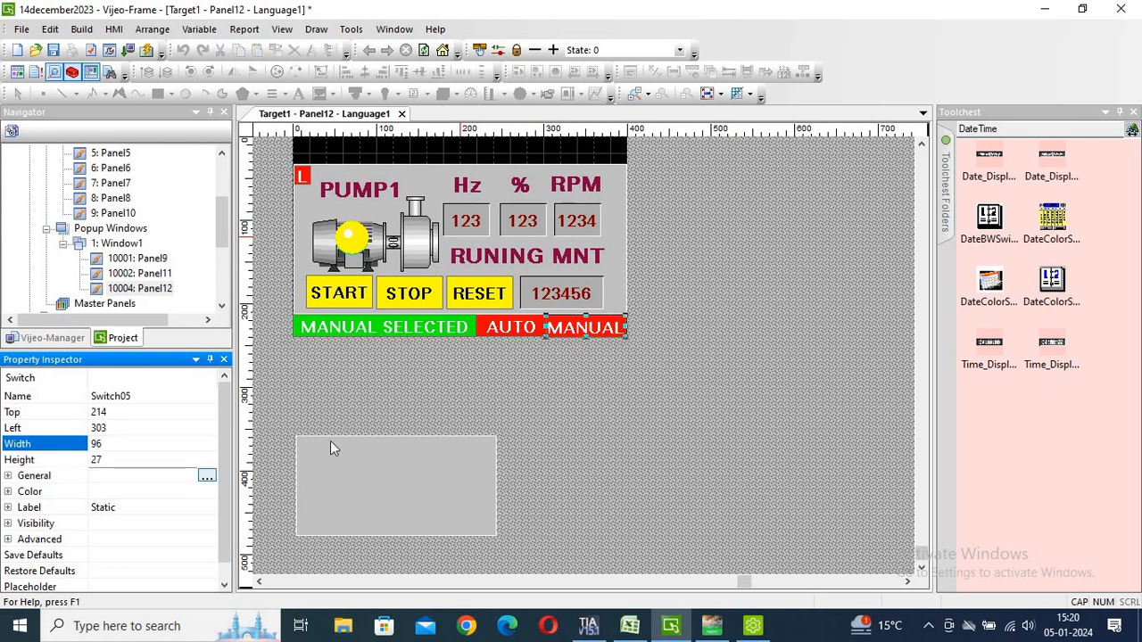
click(498, 400)
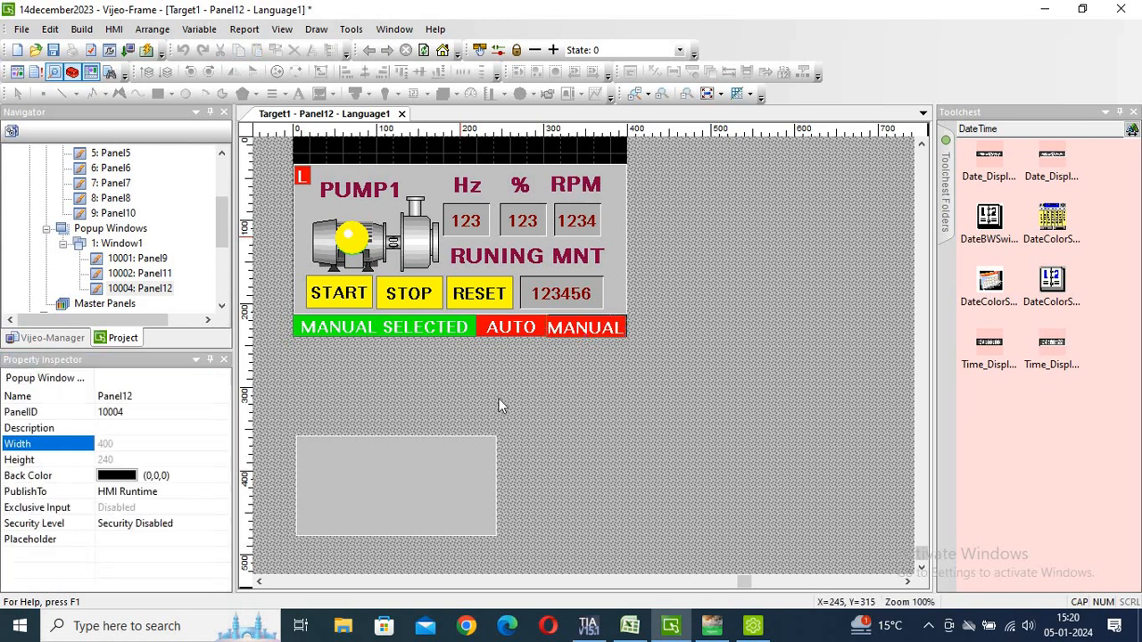
click(589, 332)
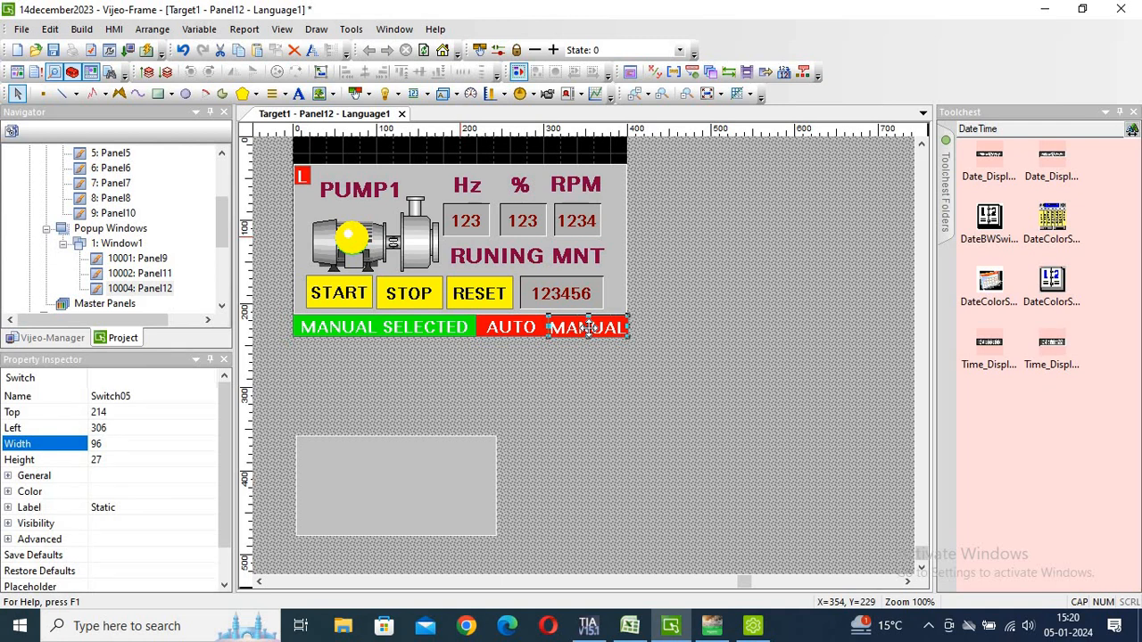
click(588, 413)
- Set the width of the MANUAL SELECTED lamp to 216
click(447, 325)
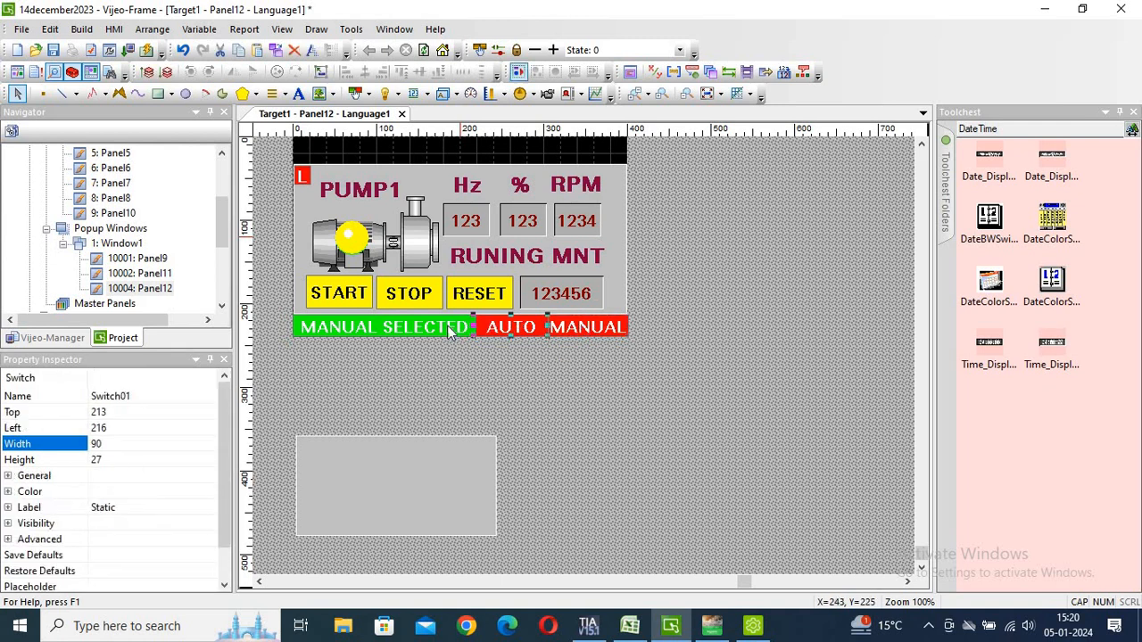
click(429, 330)
click(116, 444)
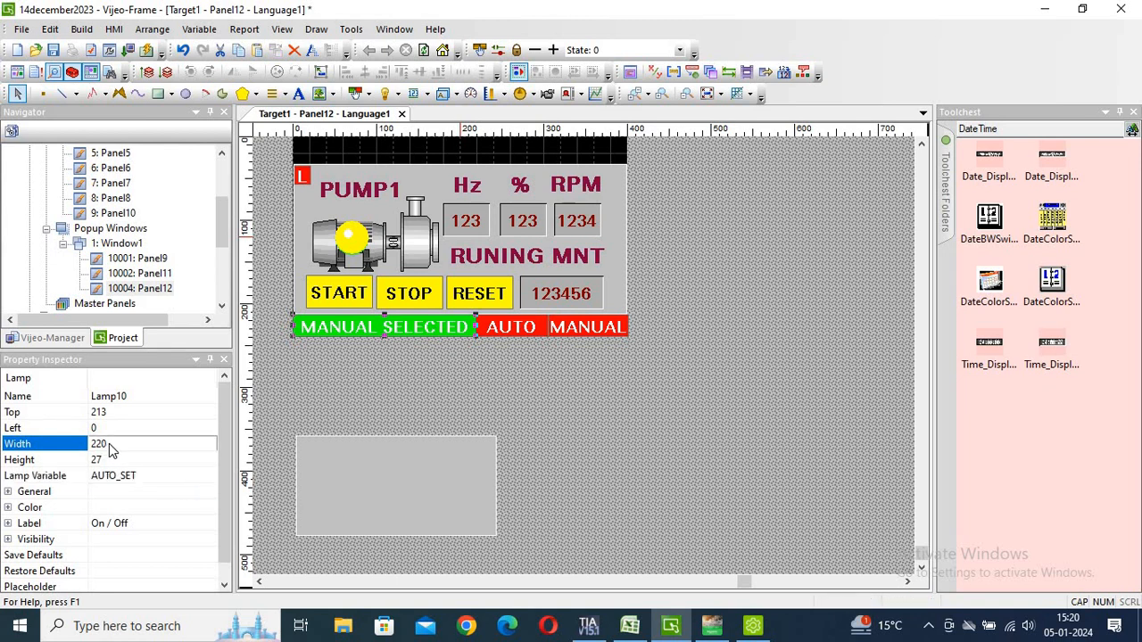
click(118, 445)
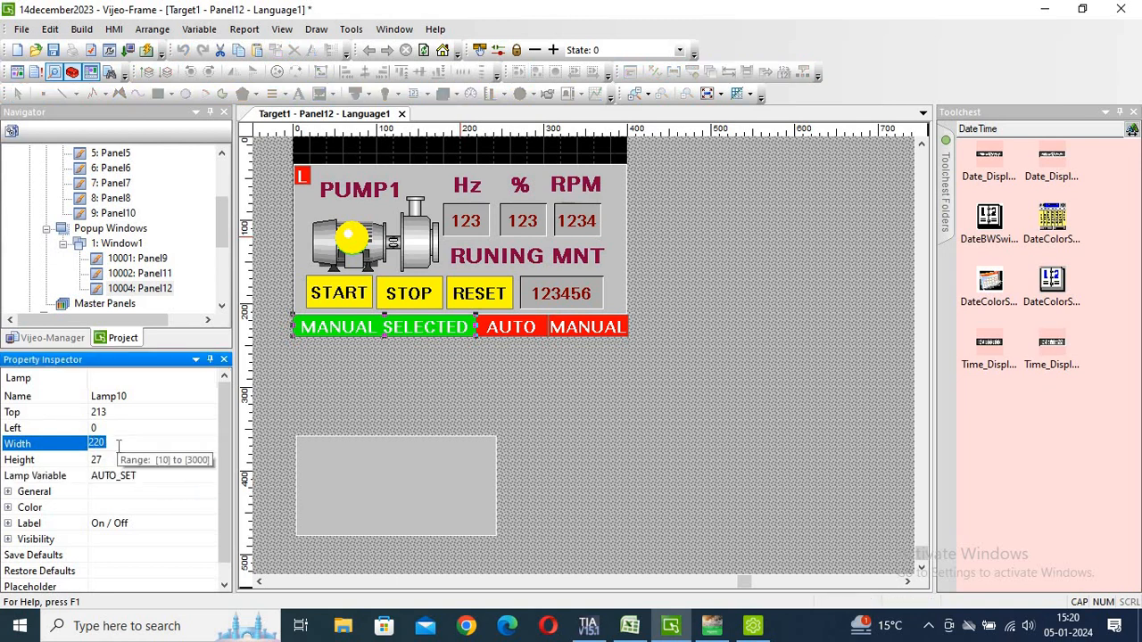
text(216)
key(Return)
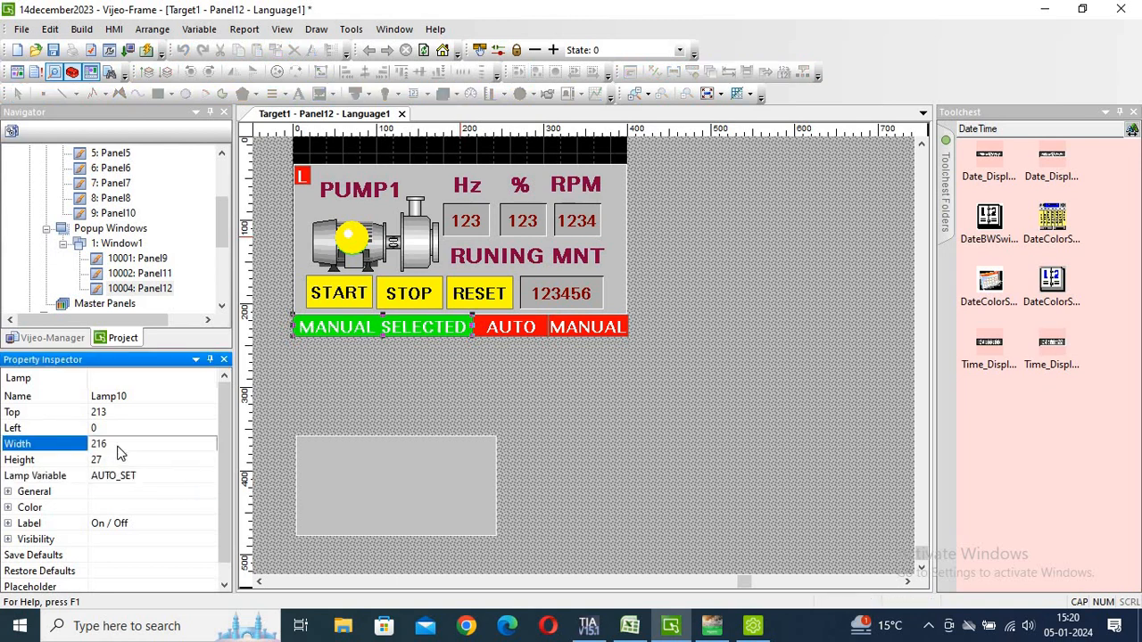
click(470, 396)
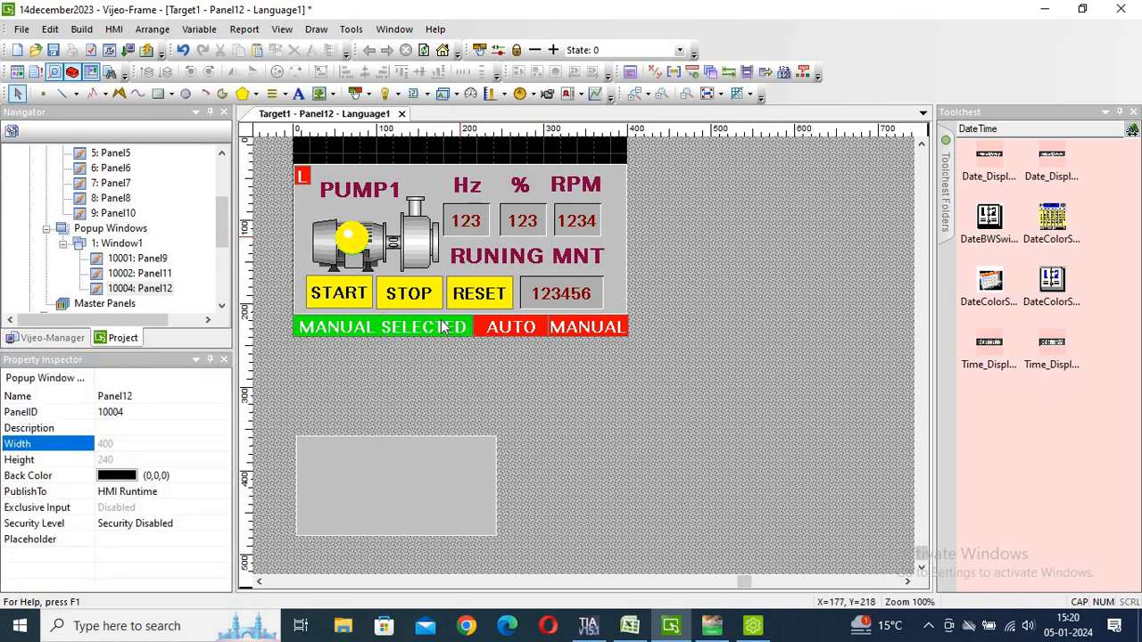
- Set the MANUAL SELECTED lamp's width to 210 and nudge the AUTO switch left to 213, leaving narrow gaps on both sides of it
click(438, 326)
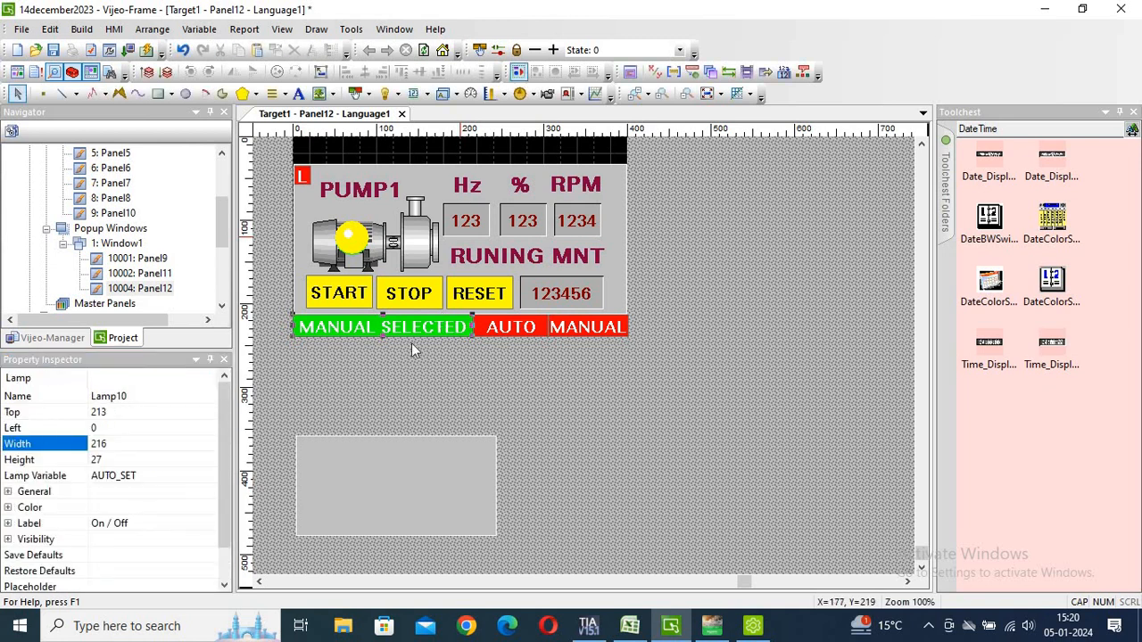
click(131, 441)
text(0)
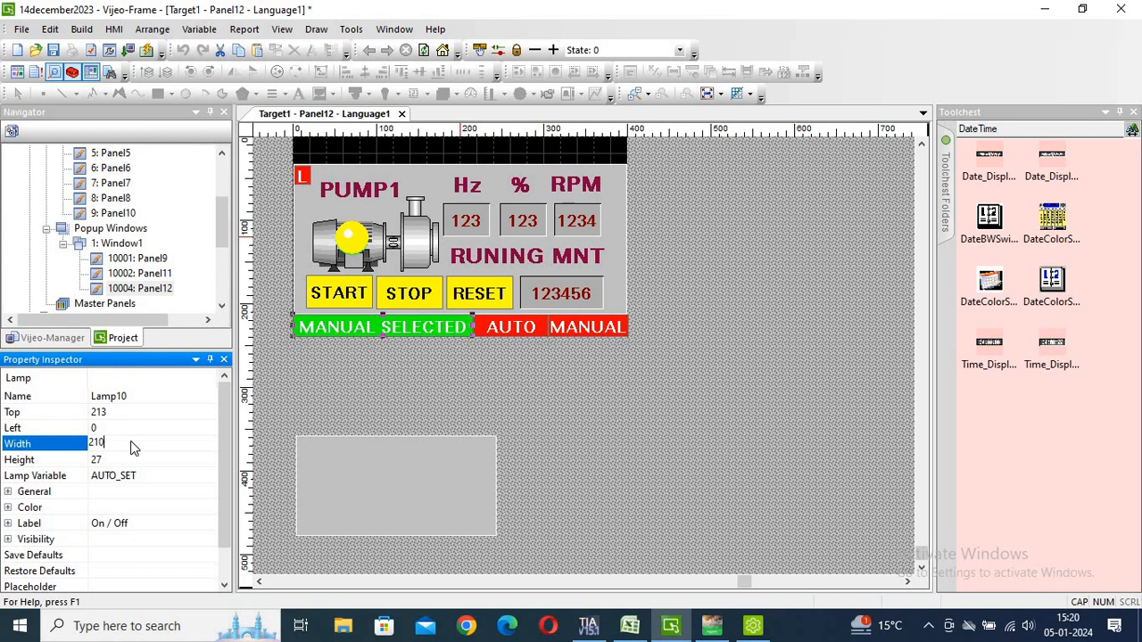
key(Return)
click(433, 378)
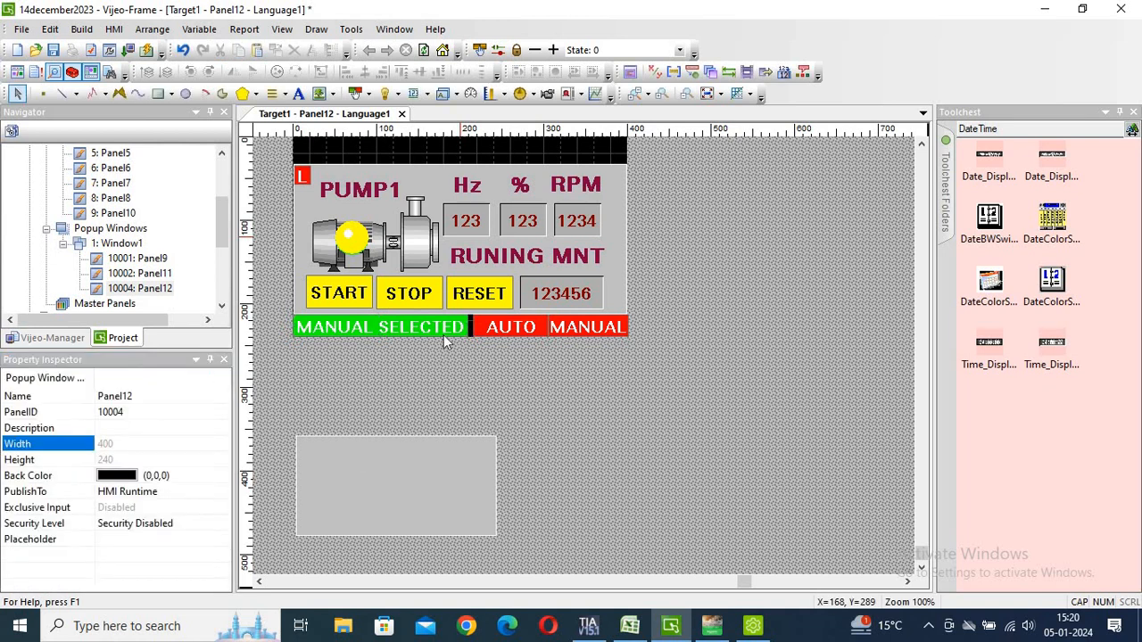
click(509, 328)
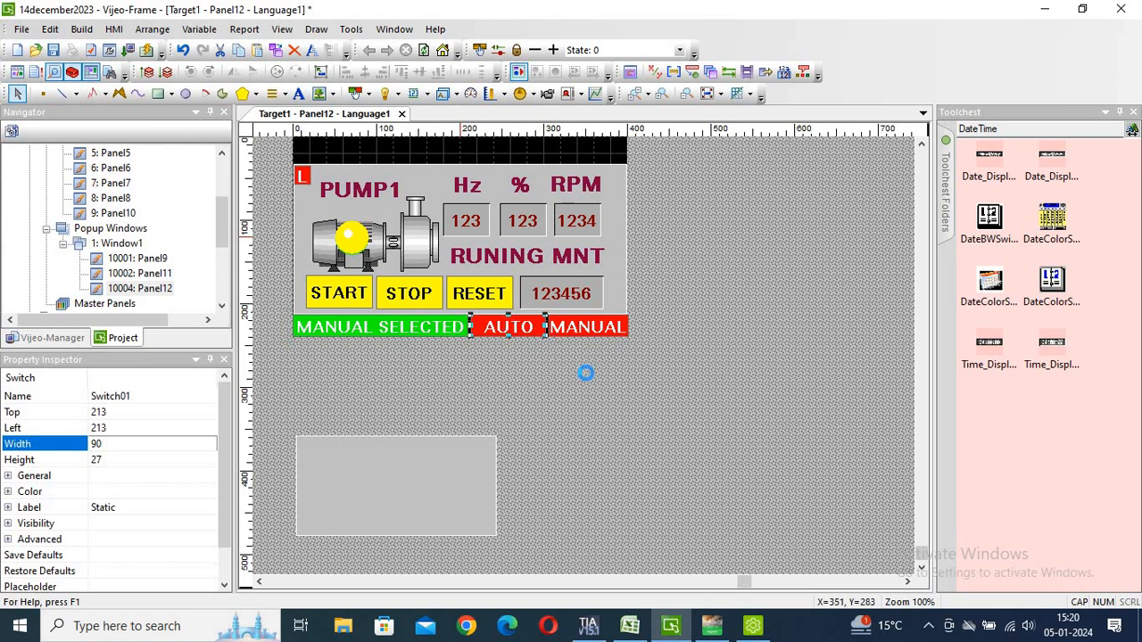
click(571, 346)
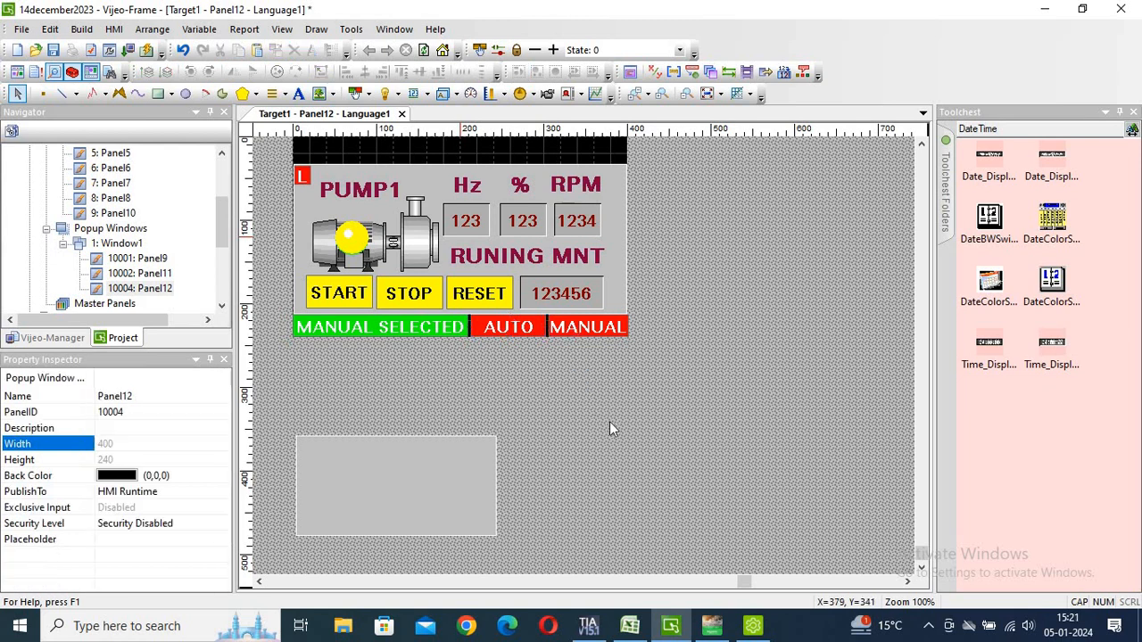
- Draw a rectangle about 400 wide and 40 high over the black strip along the popup panel's upper edge
scroll(610, 421, up, 1)
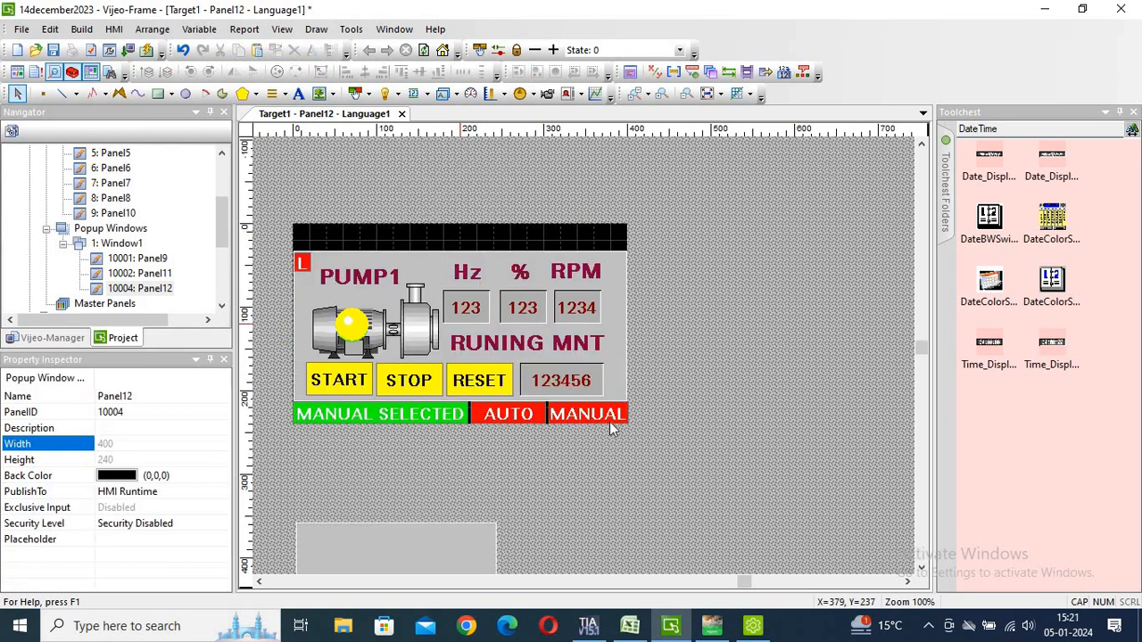
click(157, 91)
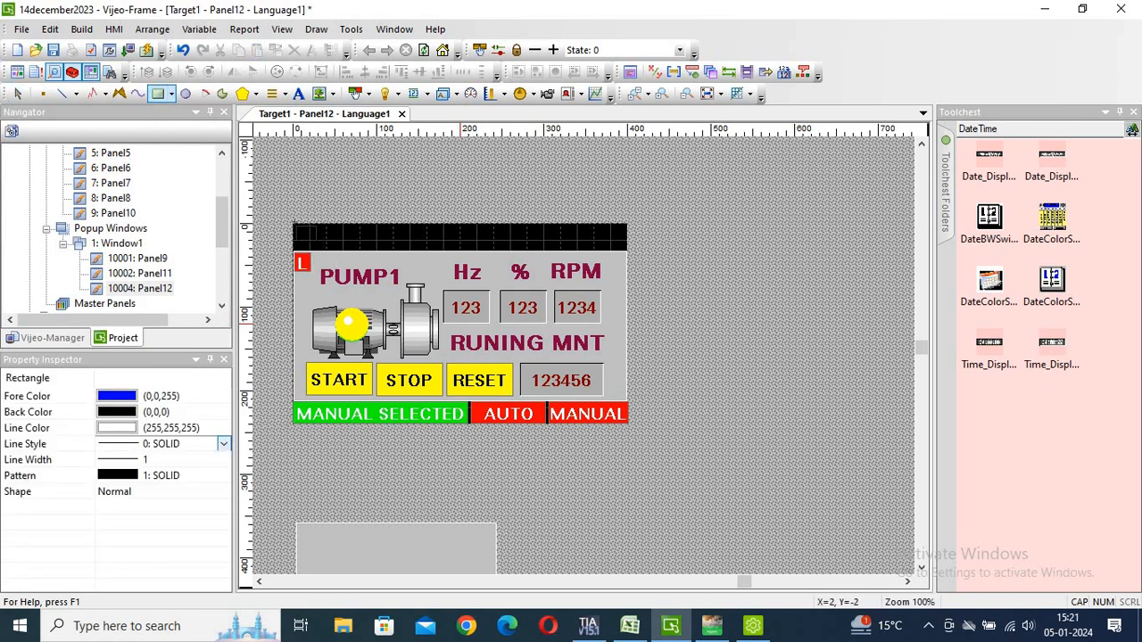
mouse_move(296, 225)
mouse_down()
mouse_move(616, 237)
mouse_move(629, 256)
mouse_up()
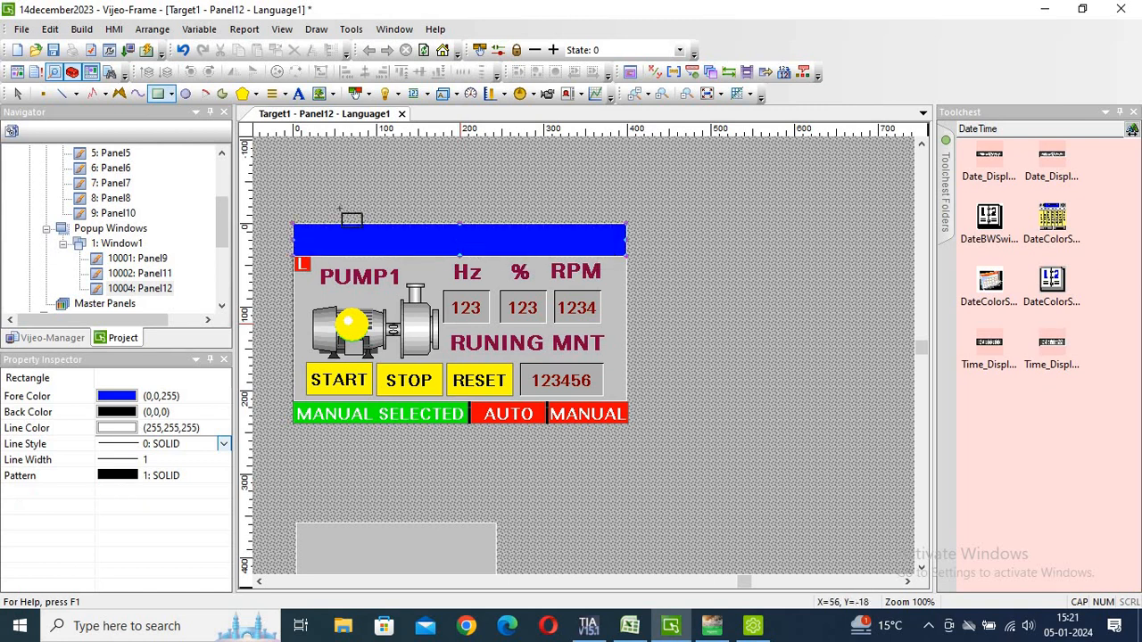
right_click(340, 209)
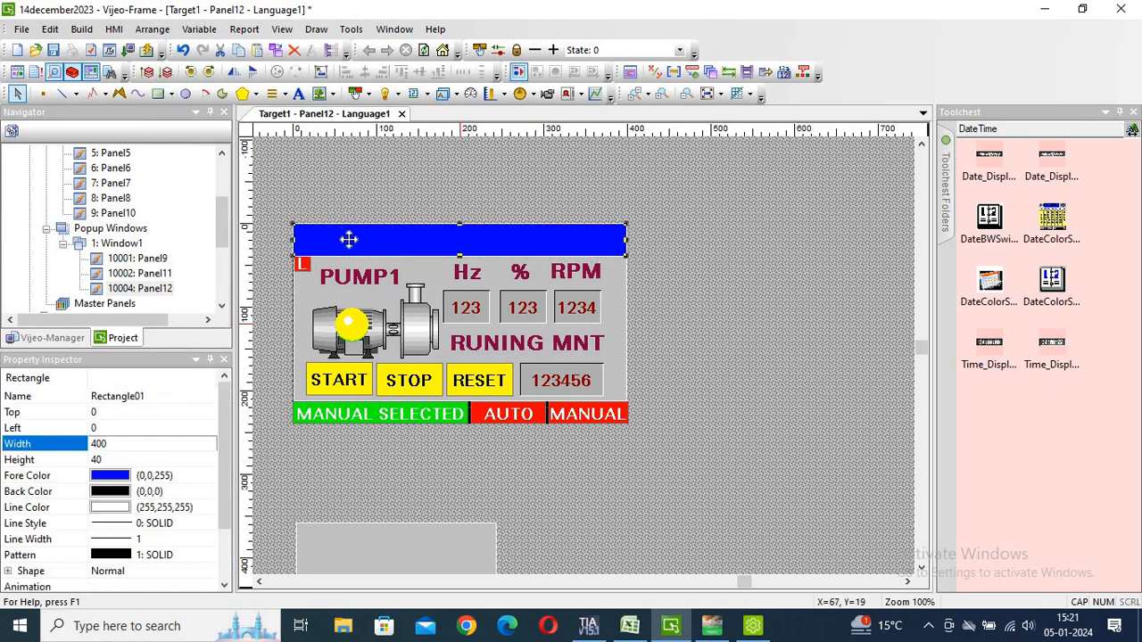
- Change the header rectangle's fore color to light yellow (255,255,128)
click(117, 480)
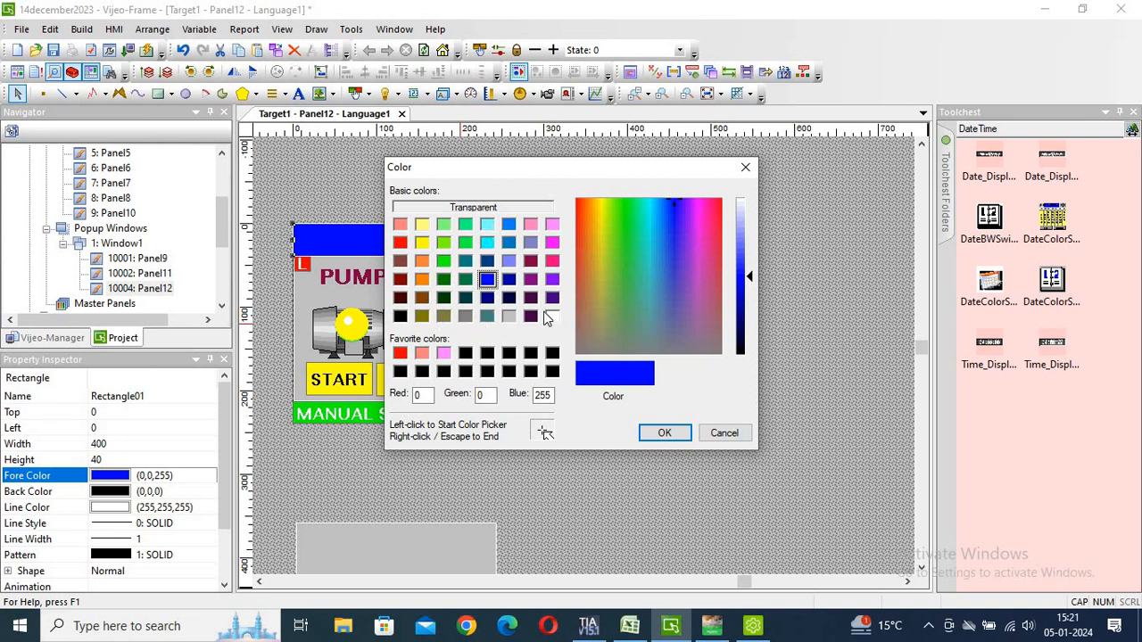
click(423, 227)
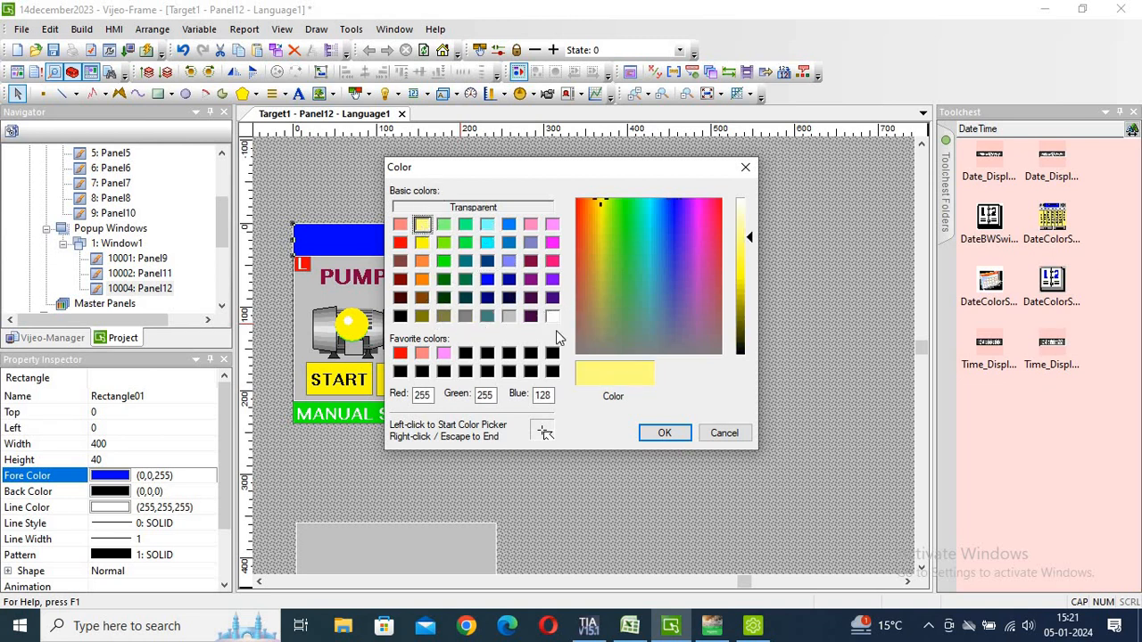
click(665, 434)
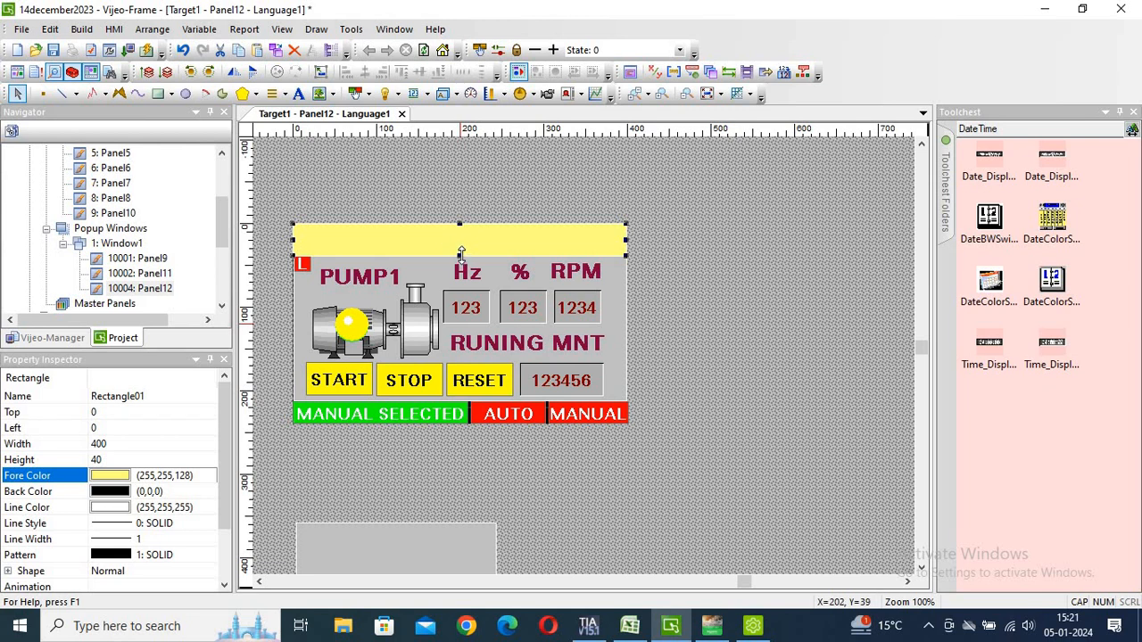
- Try heights of 38, 35 and 30 for the yellow header rectangle
drag(460, 252, 461, 252)
click(112, 456)
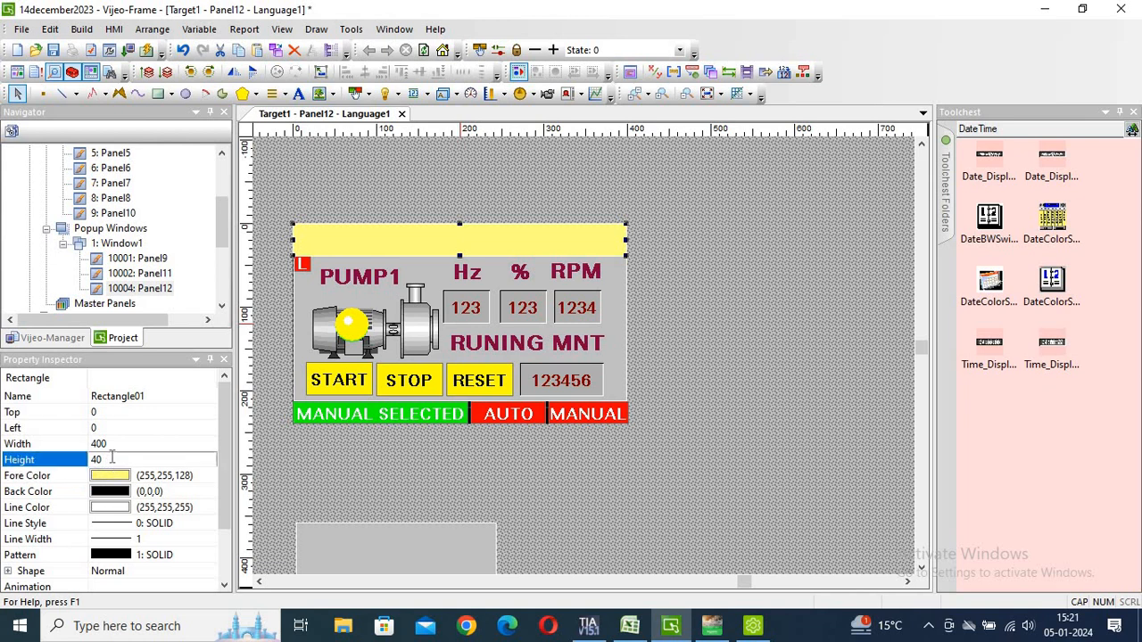
text(3)
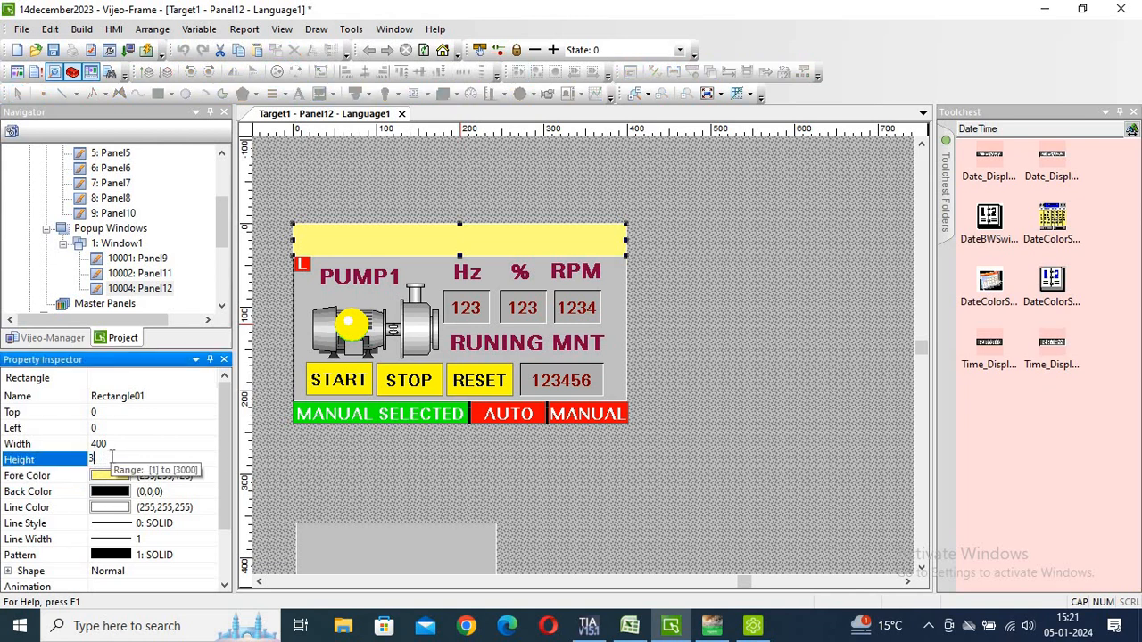
text(8)
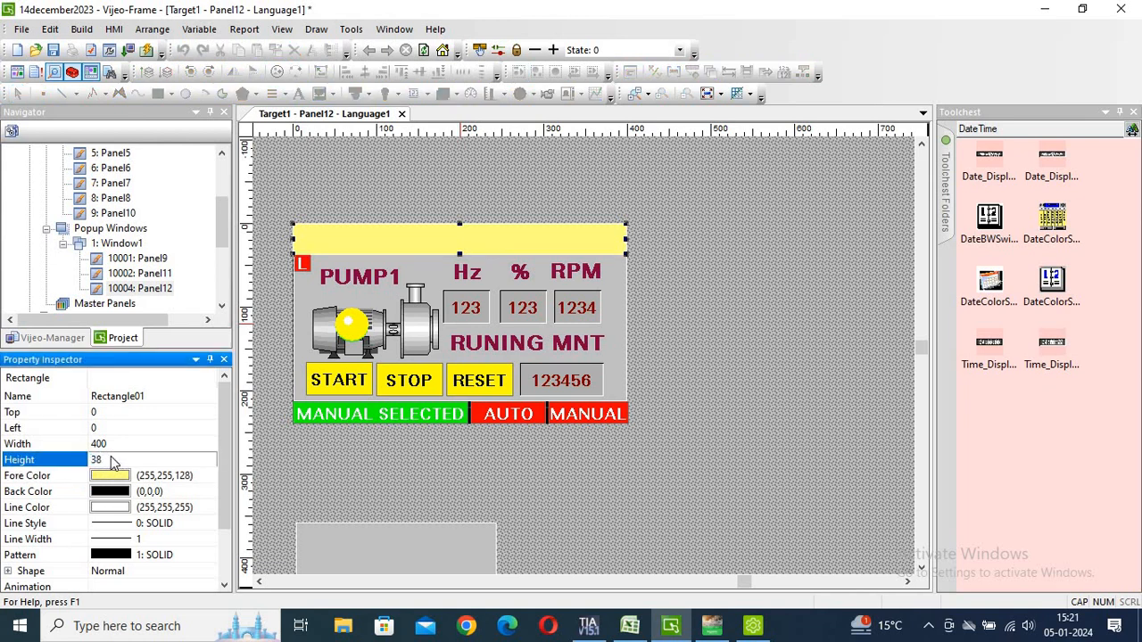
click(111, 459)
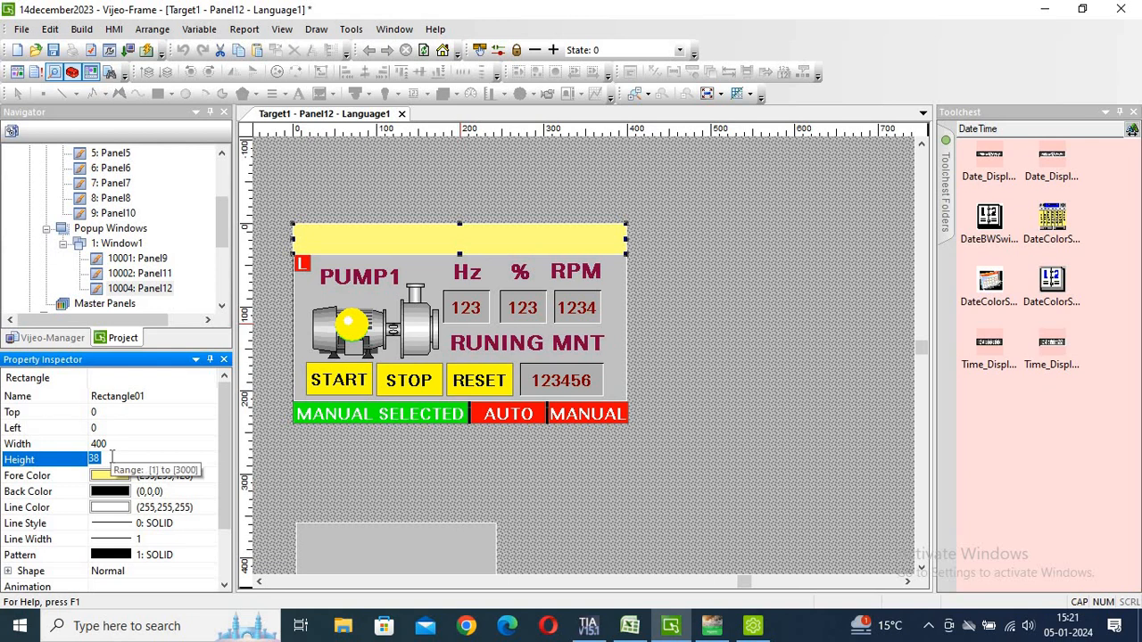
text(35)
key(Return)
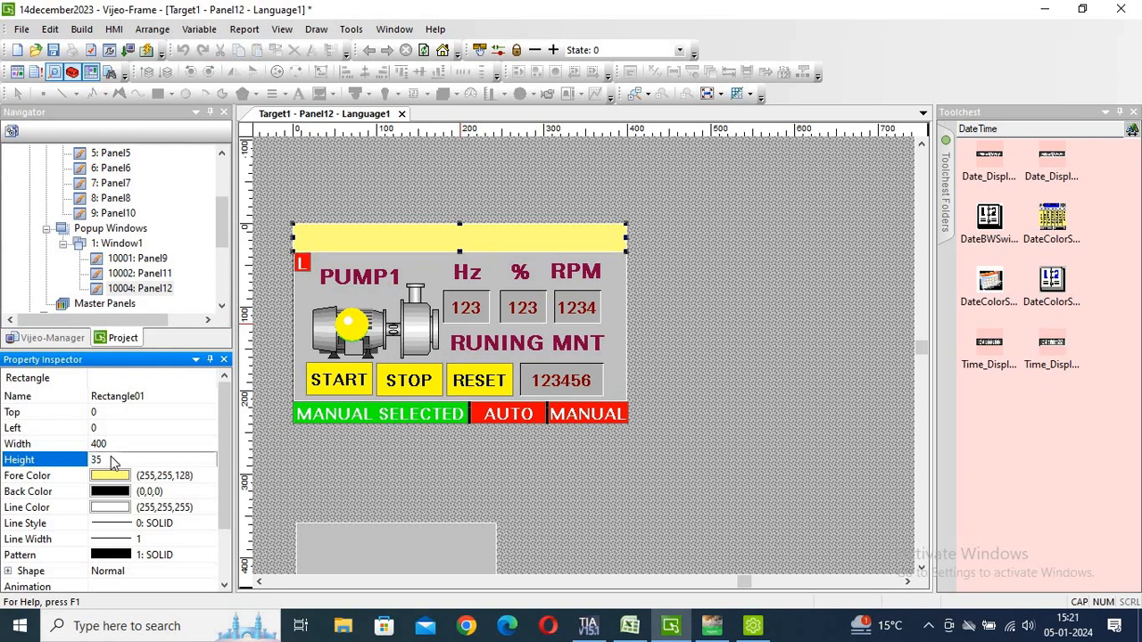
click(111, 460)
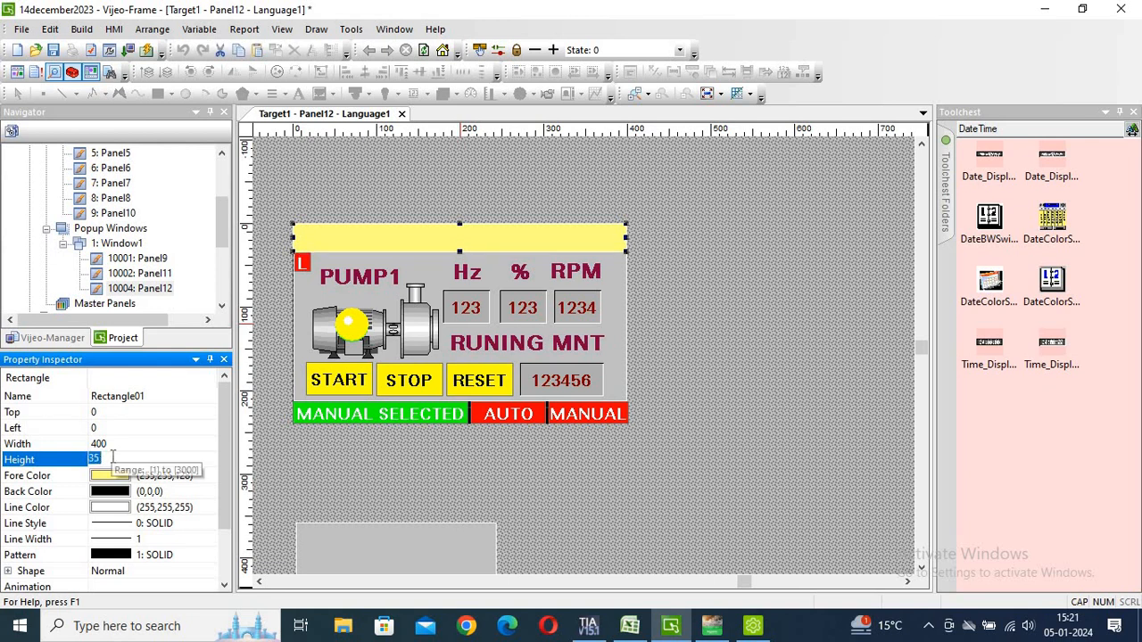
key(BackSpace)
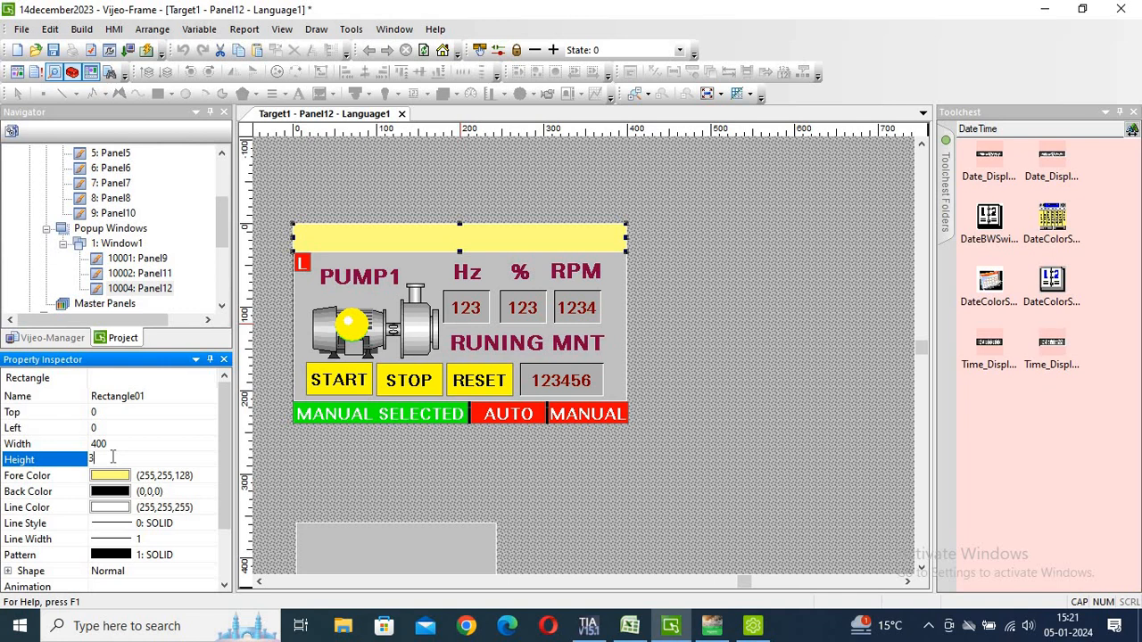
key(Return)
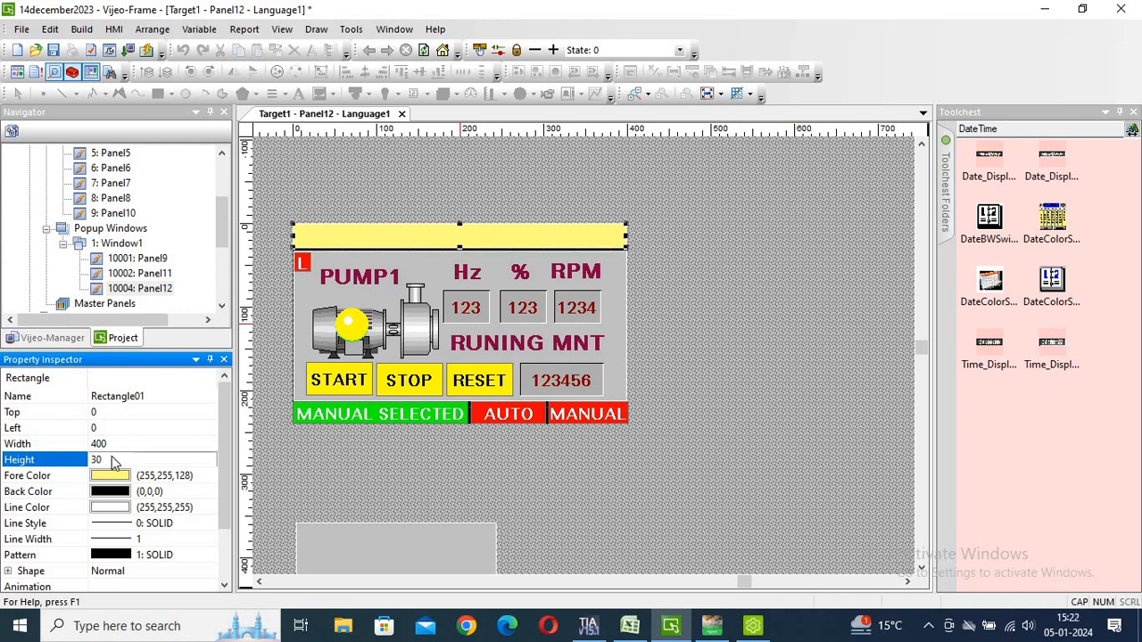
- Set the yellow header rectangle's height to 32 and nudge it right to a left position of 1
click(111, 459)
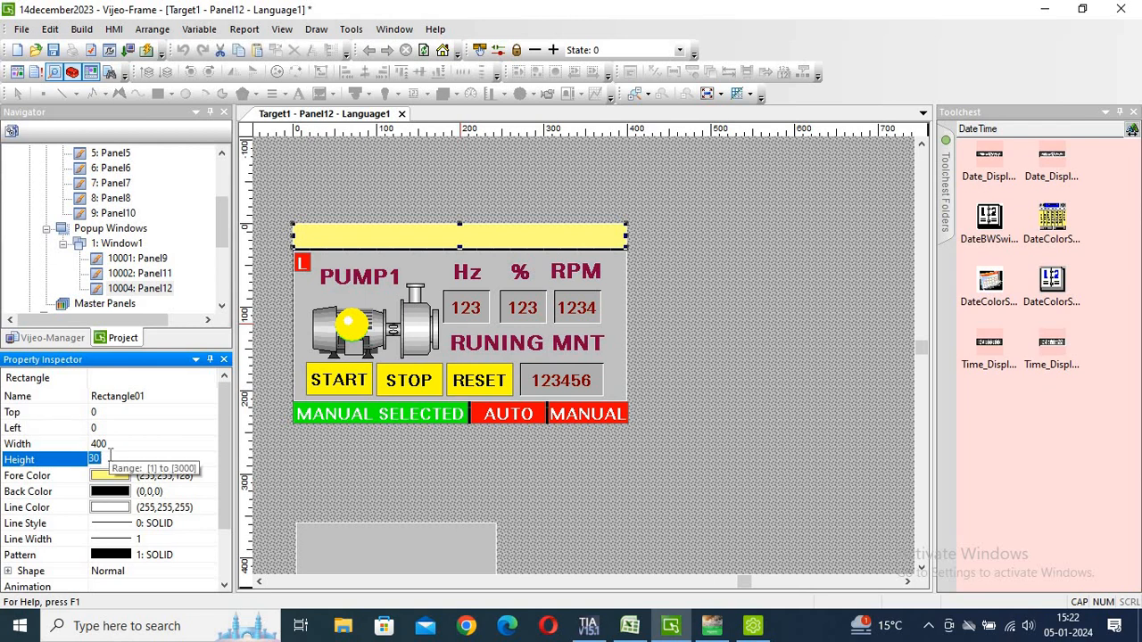
text(32)
key(Return)
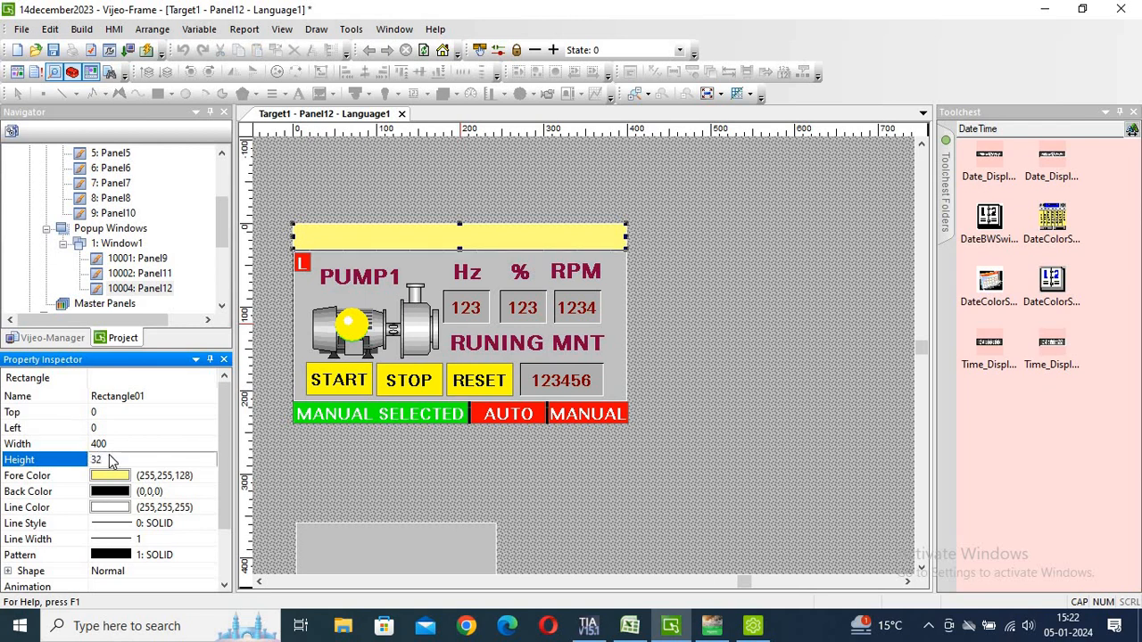
click(717, 290)
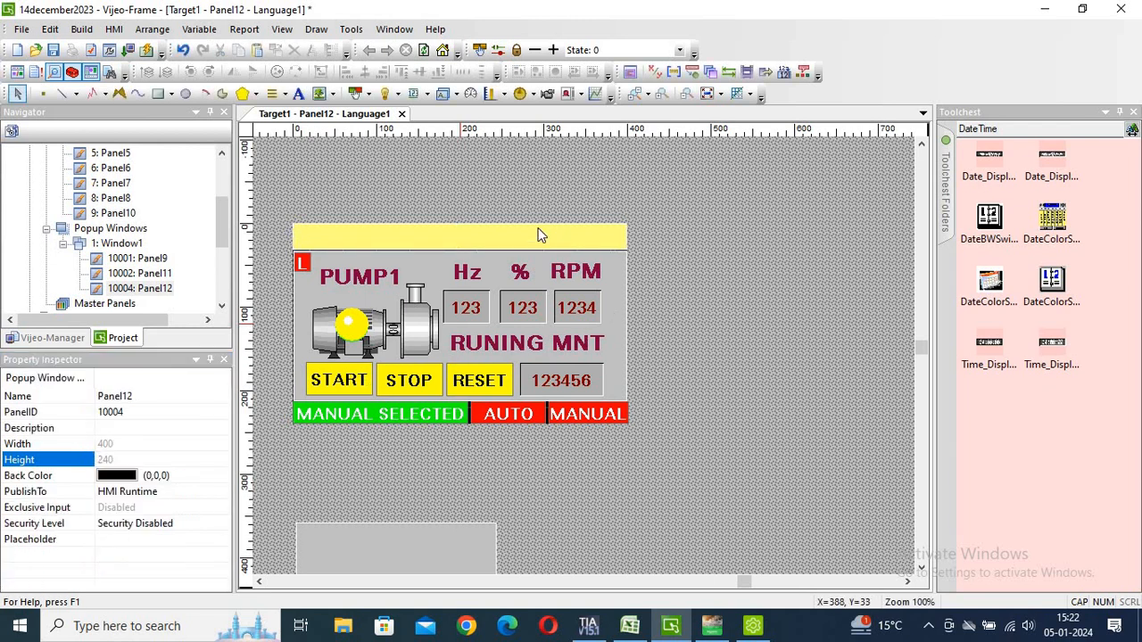
click(497, 234)
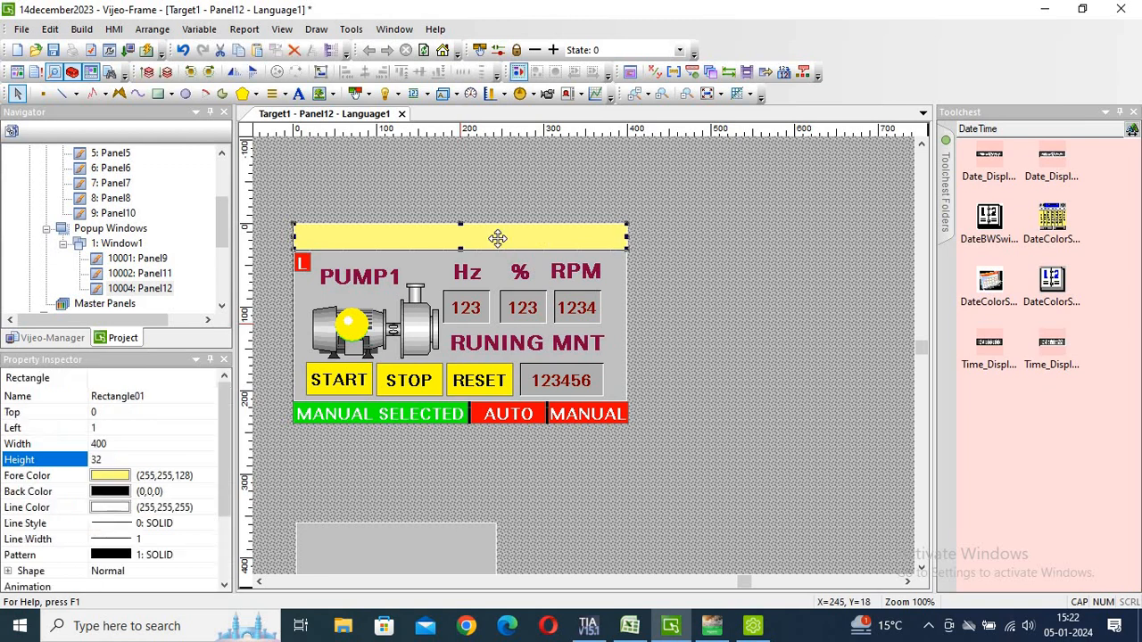
click(738, 272)
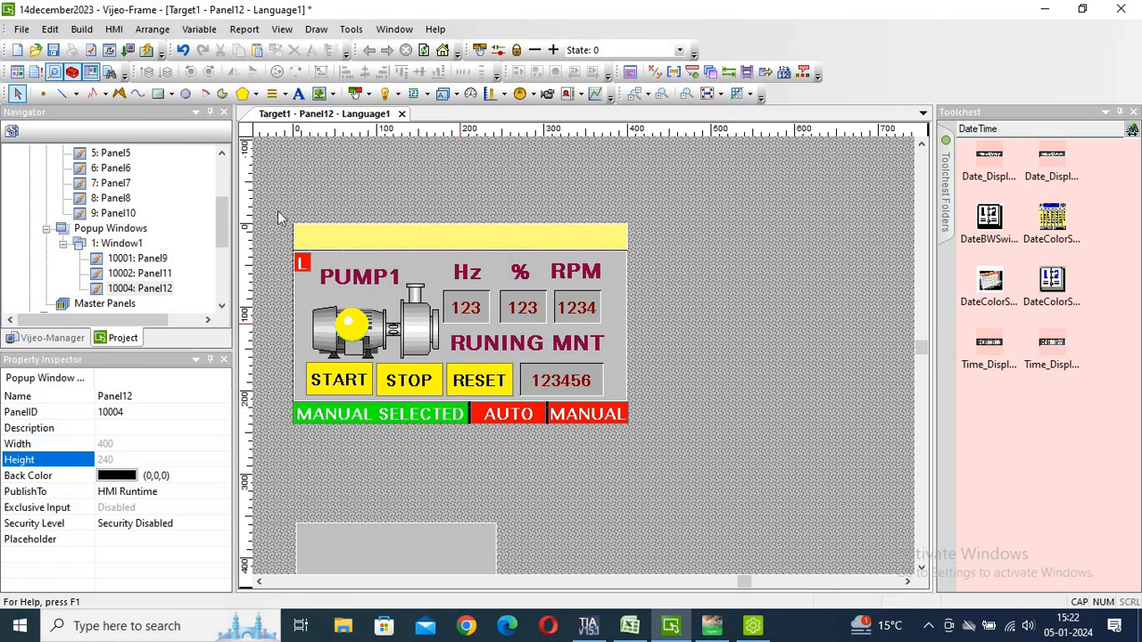
- Draw a switch about 40 by 40 at the yellow header's right end and give it the static label X
click(356, 93)
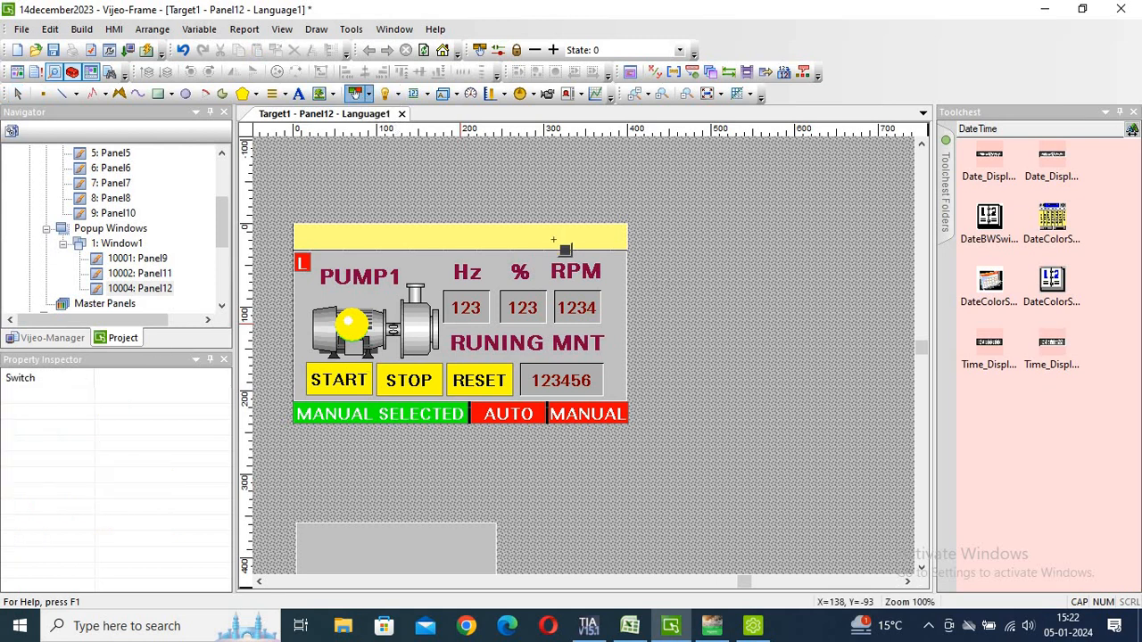
drag(591, 226, 634, 249)
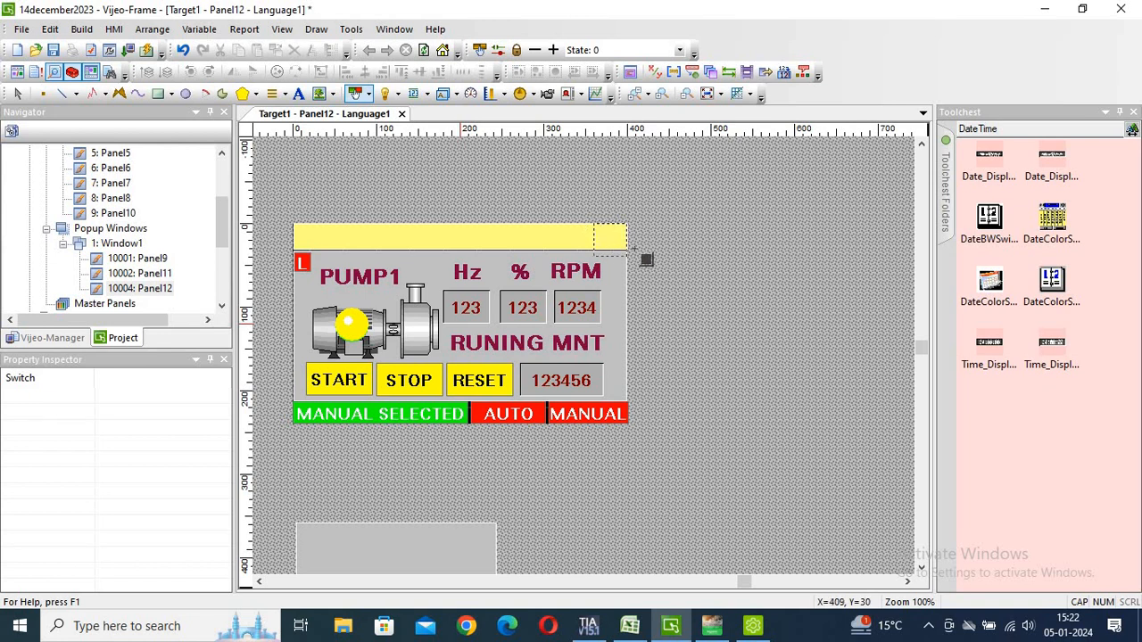
click(634, 249)
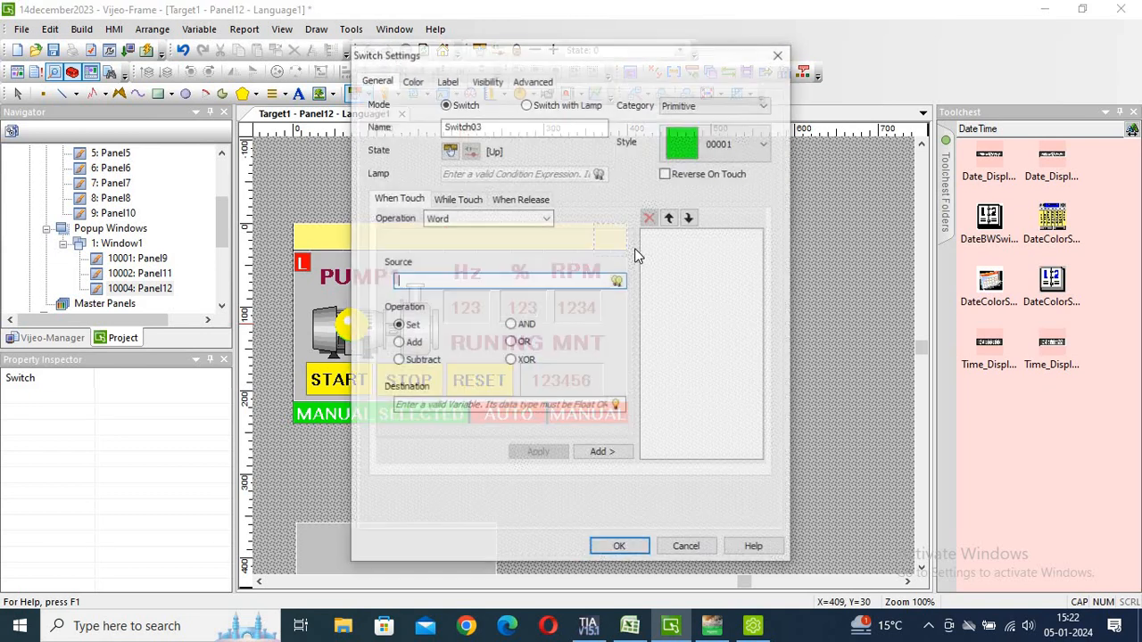
click(447, 80)
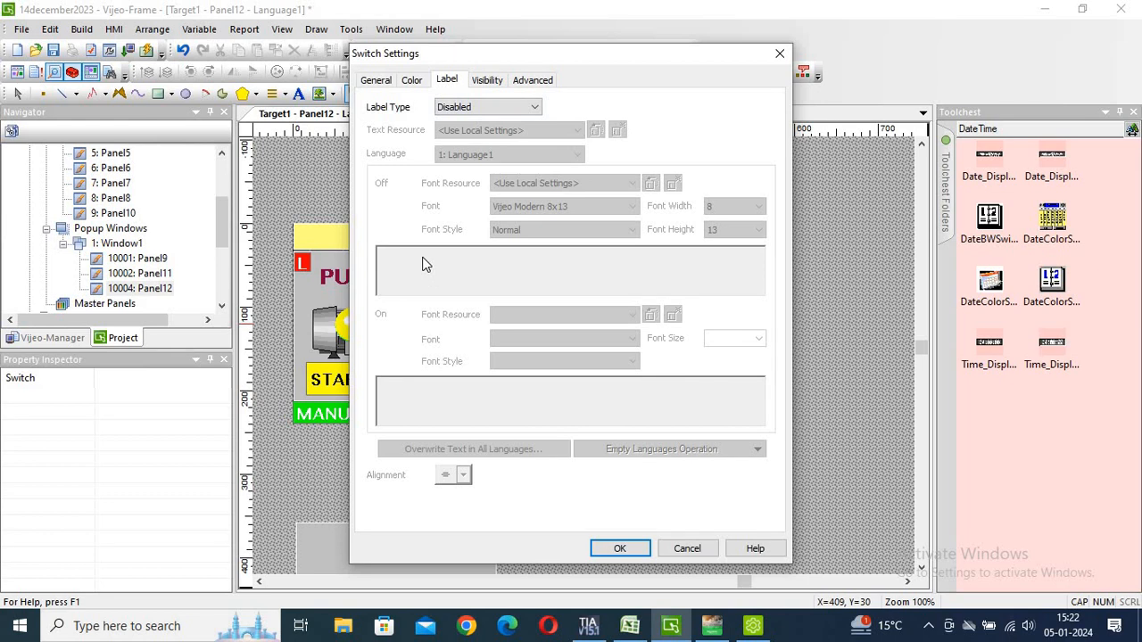
click(452, 107)
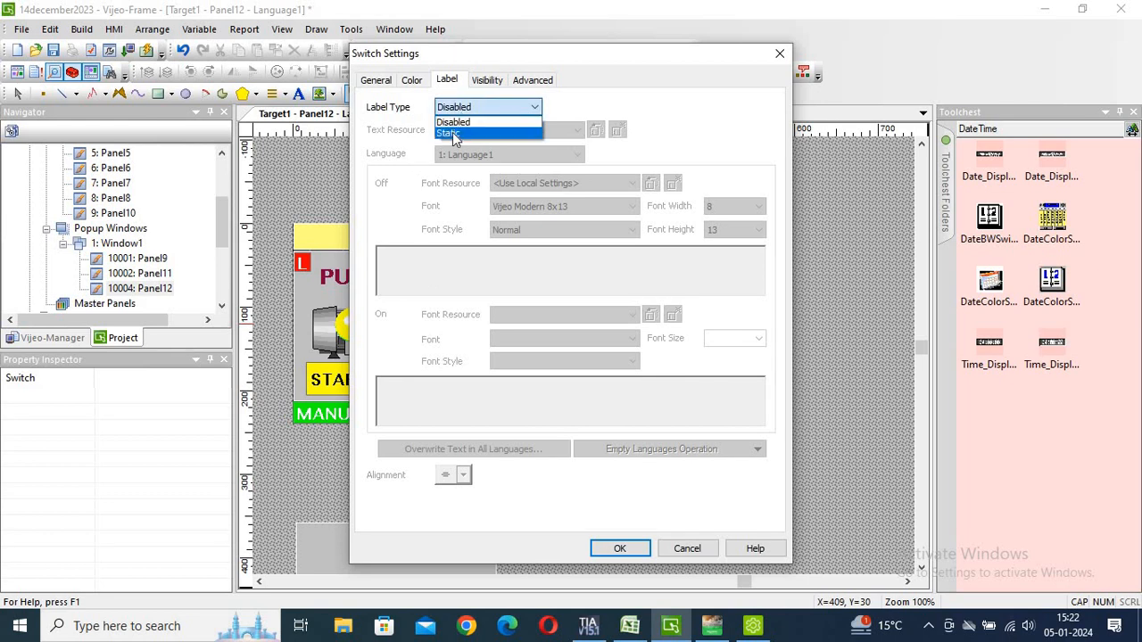
click(453, 122)
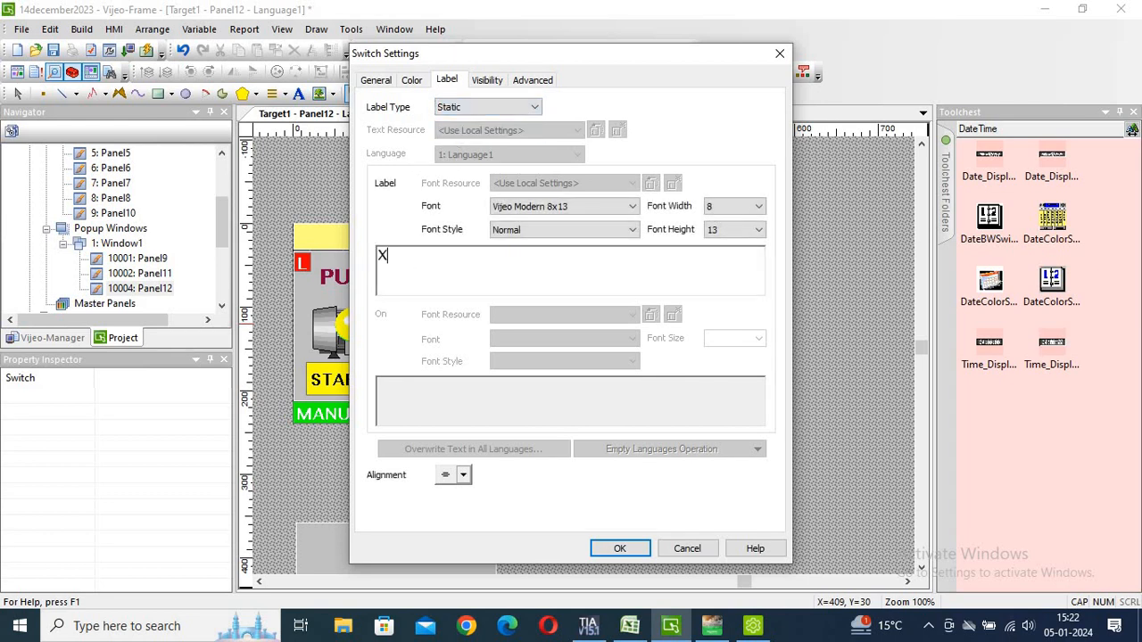
- Set the X label's font to Vijeo-S Hebrew, bold, size 20, and apply the switch settings
click(522, 206)
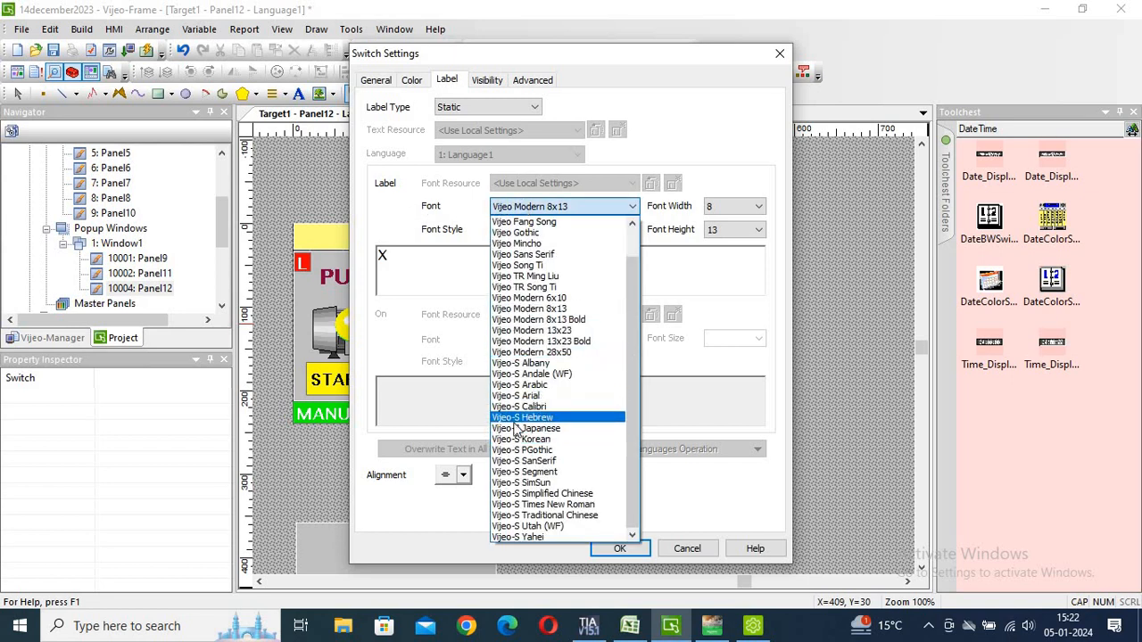
click(526, 417)
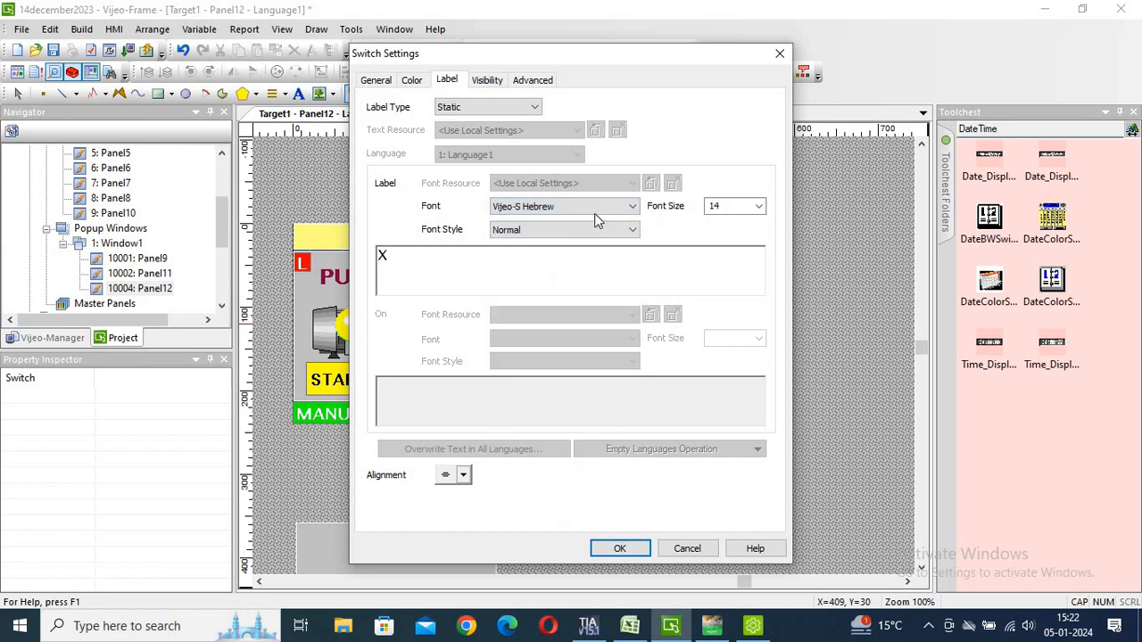
click(571, 232)
click(514, 258)
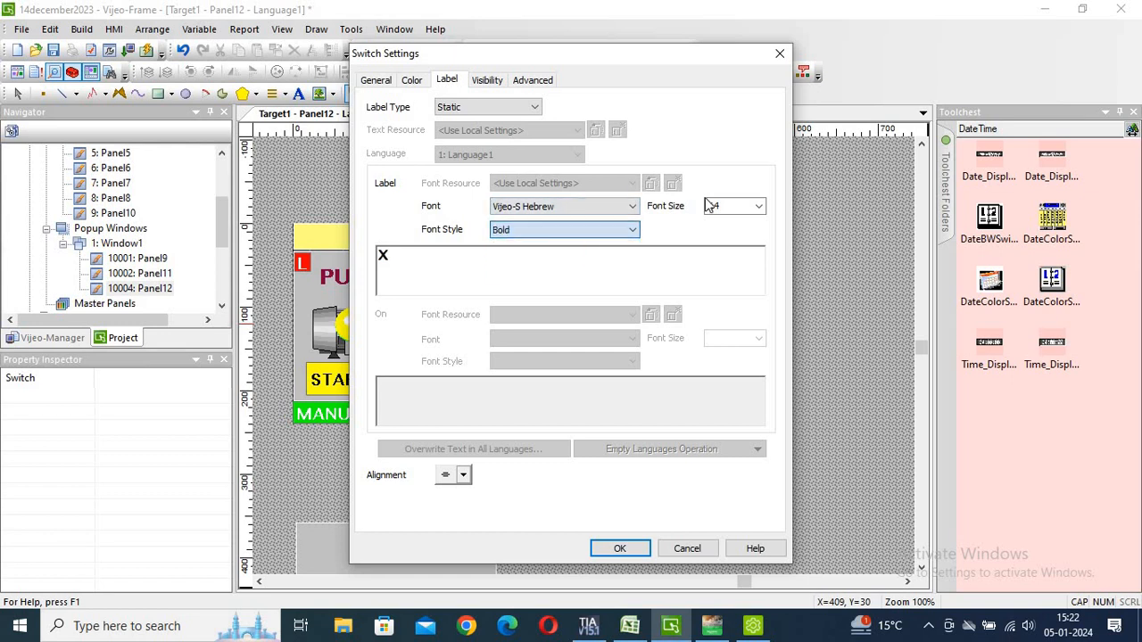
click(757, 206)
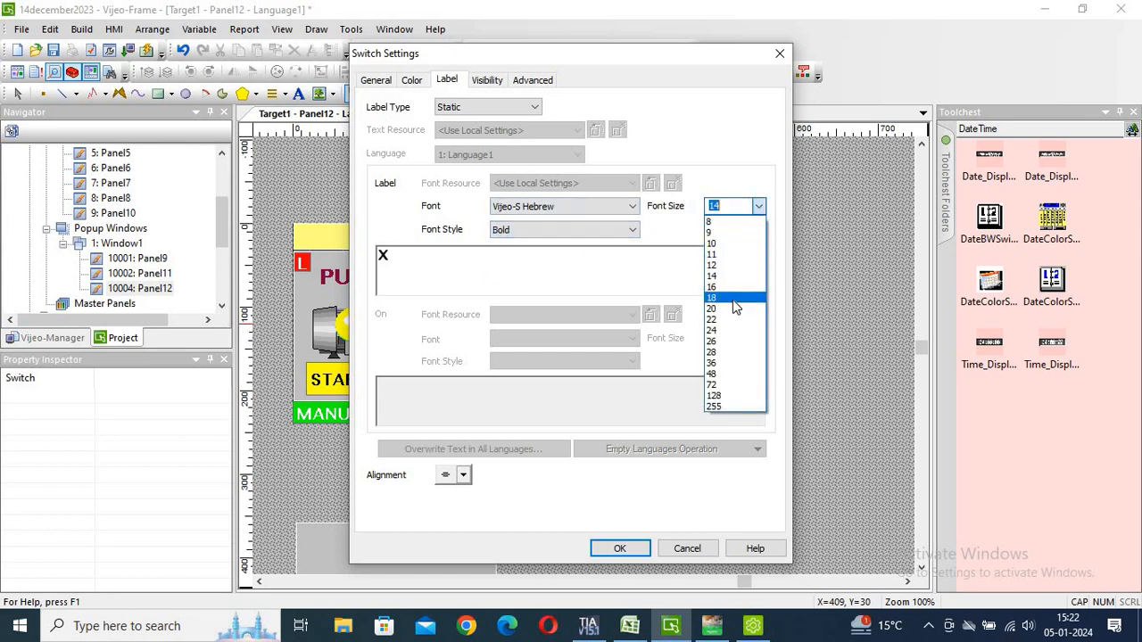
click(720, 310)
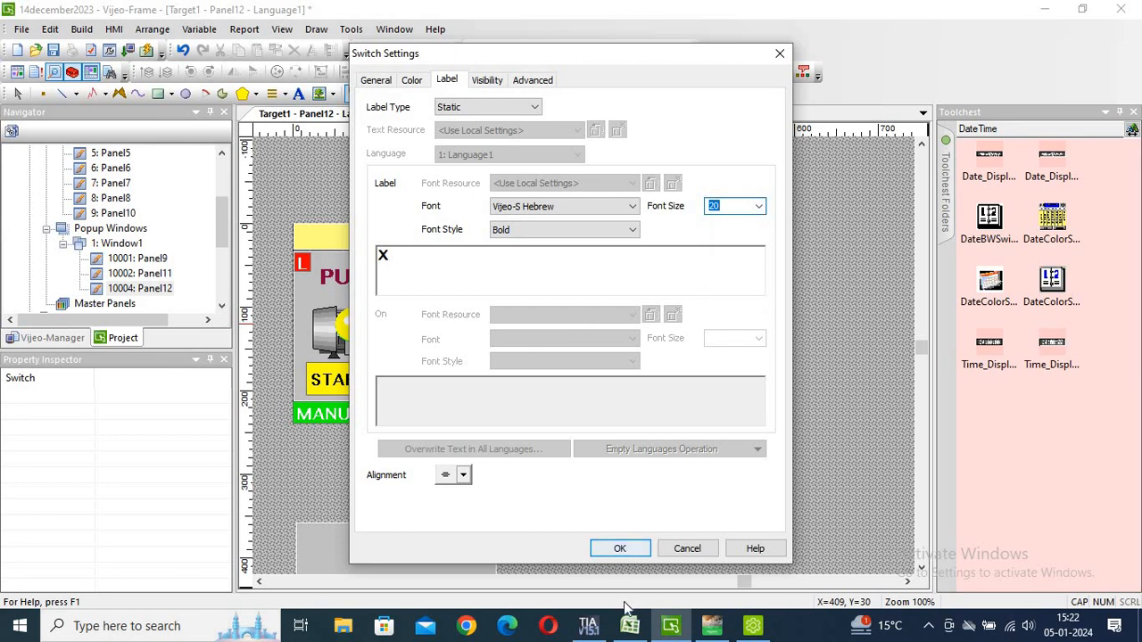
click(620, 550)
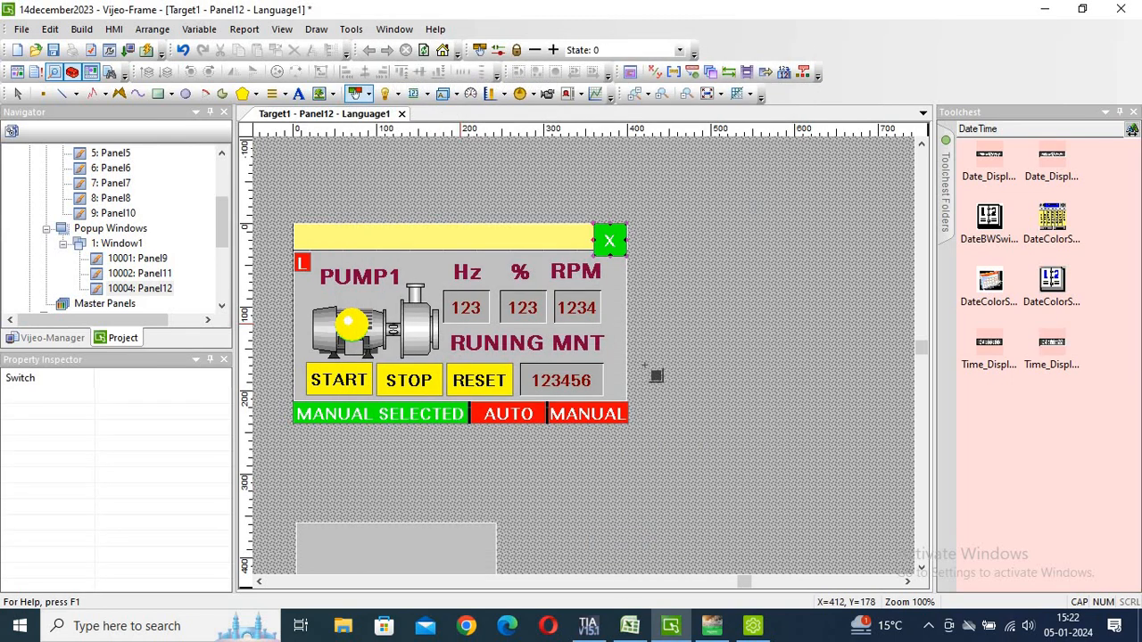
- Change the X switch's fore color to red (255,0,0)
click(608, 241)
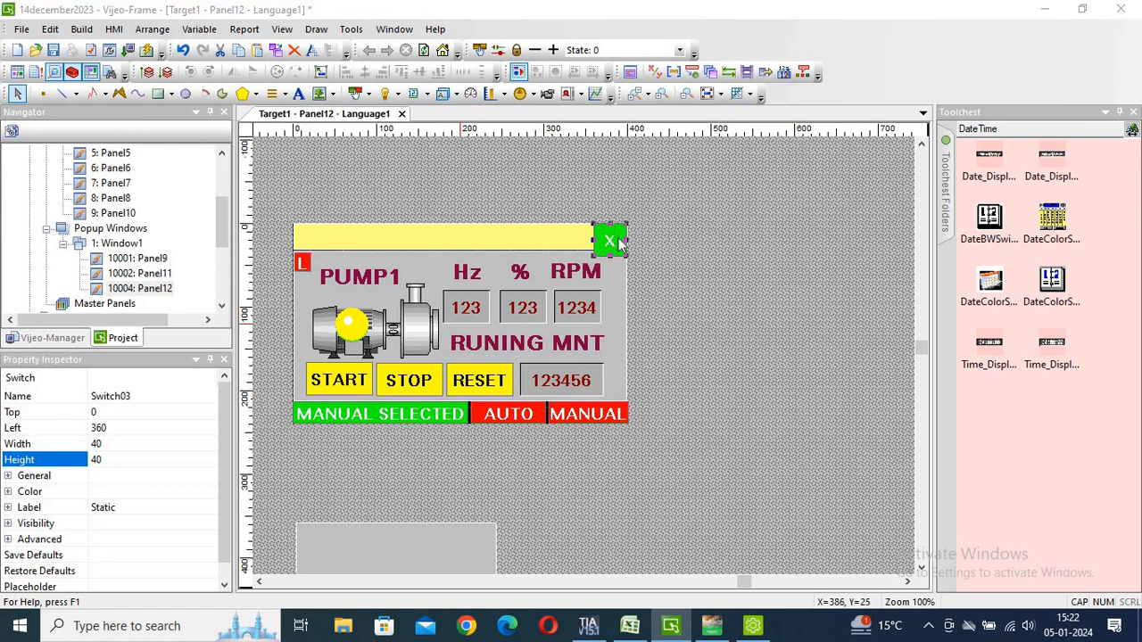
double_click(611, 242)
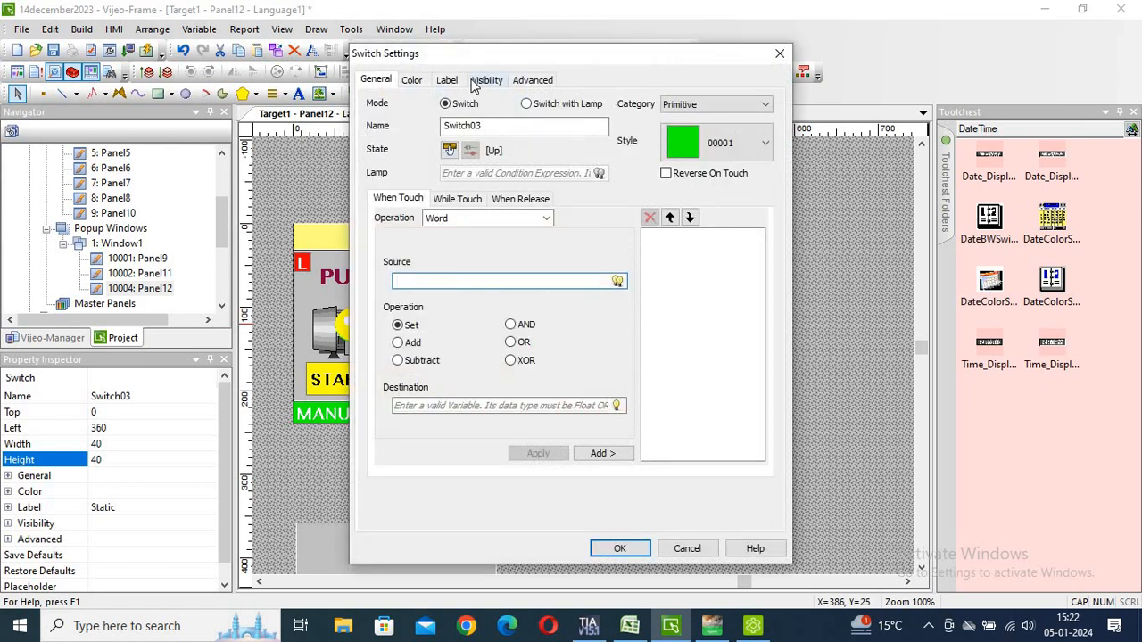
click(413, 82)
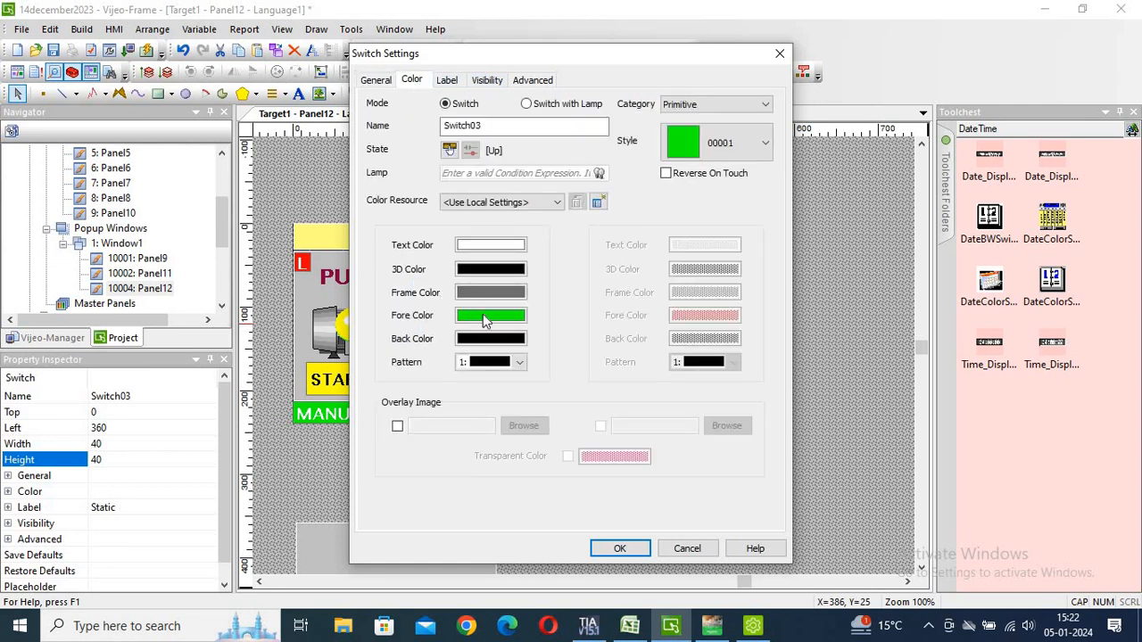
click(484, 318)
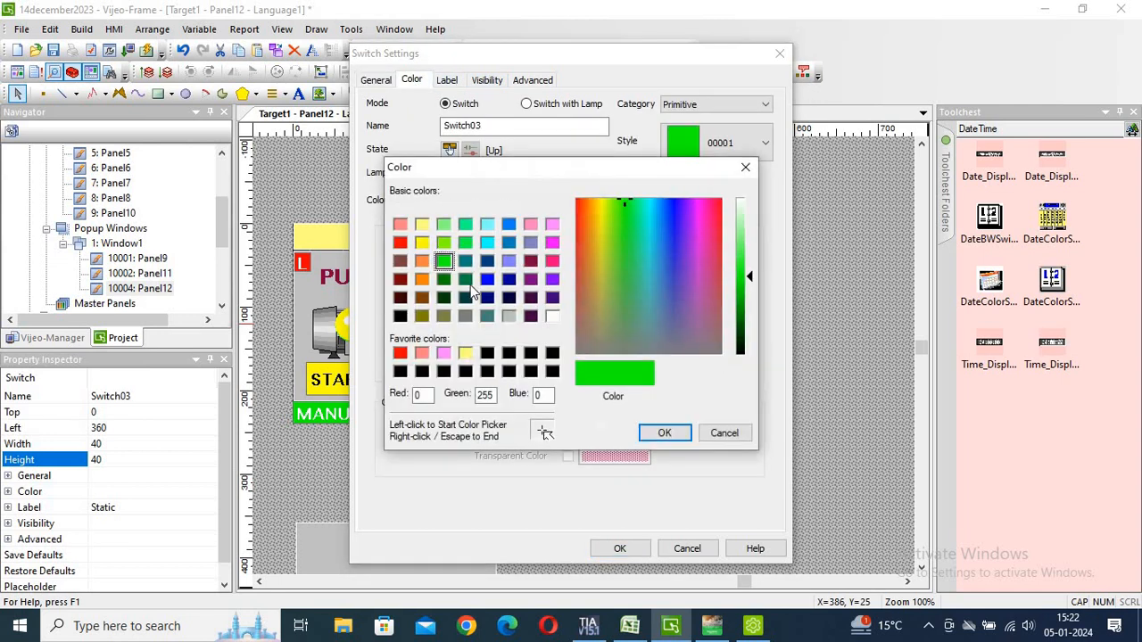
click(401, 244)
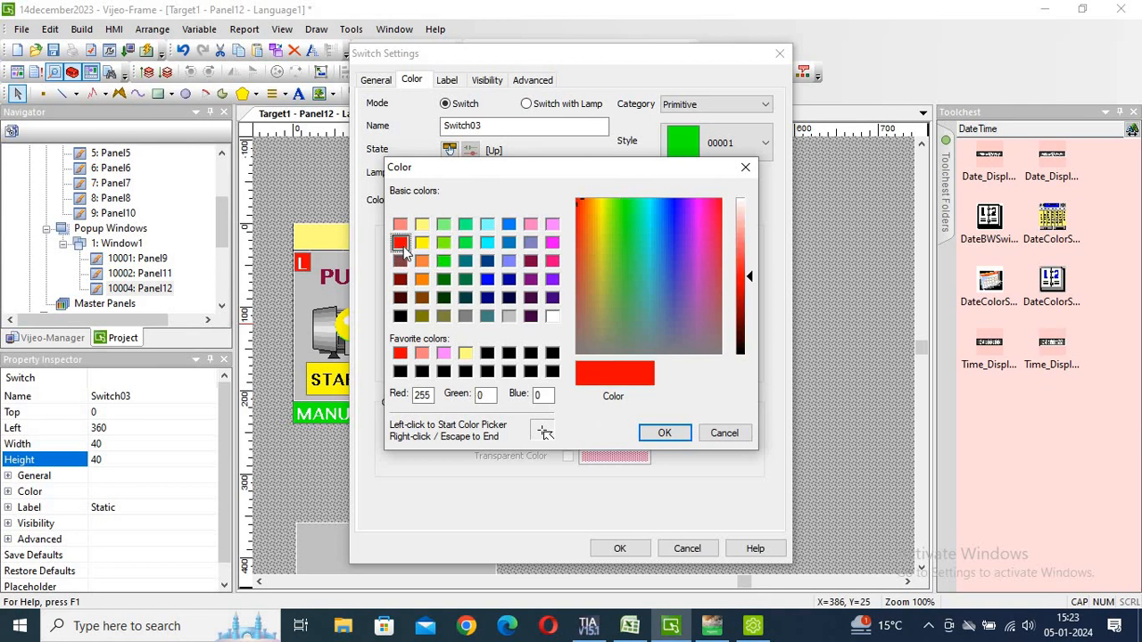
click(662, 433)
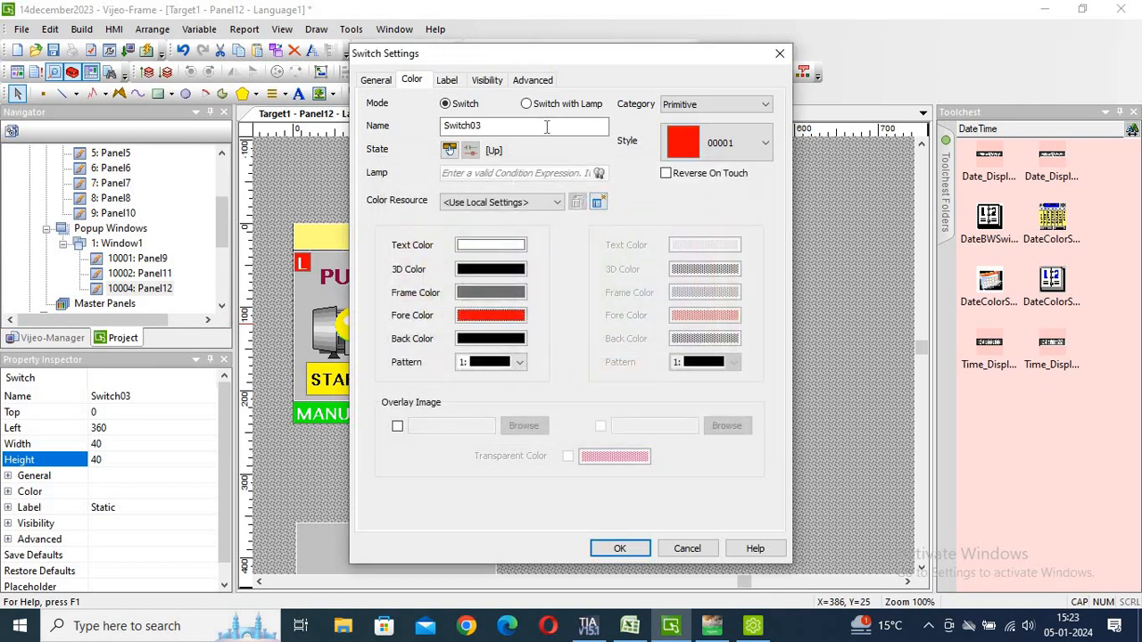
- Try the Switch with Lamp mode with a red On fore color, and return to the plain Switch mode
click(527, 104)
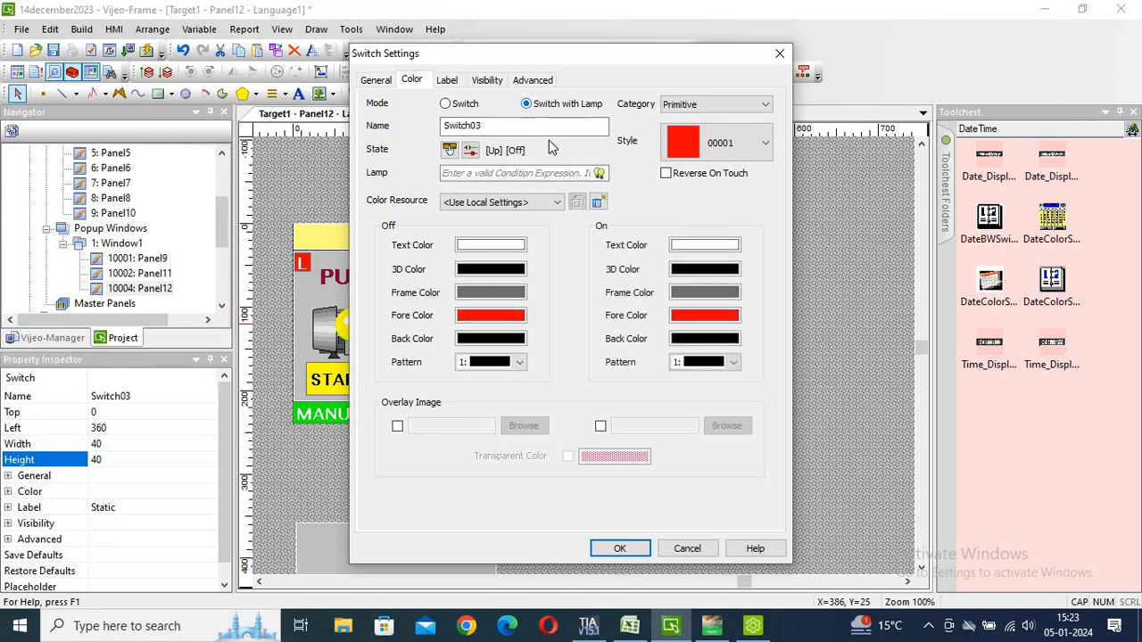
click(702, 317)
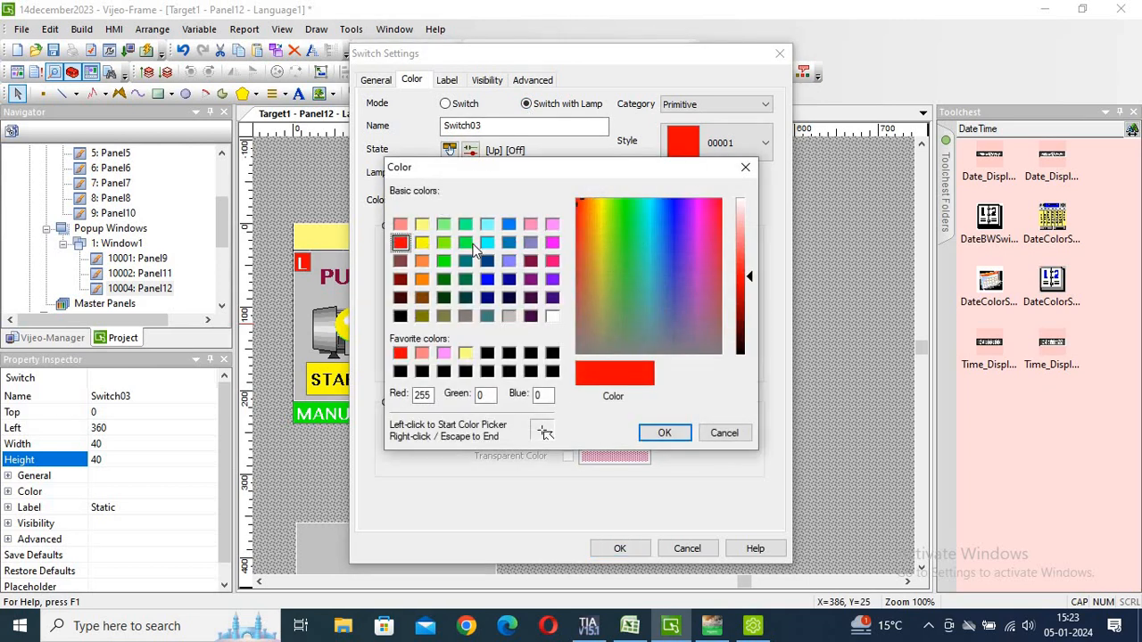
click(401, 281)
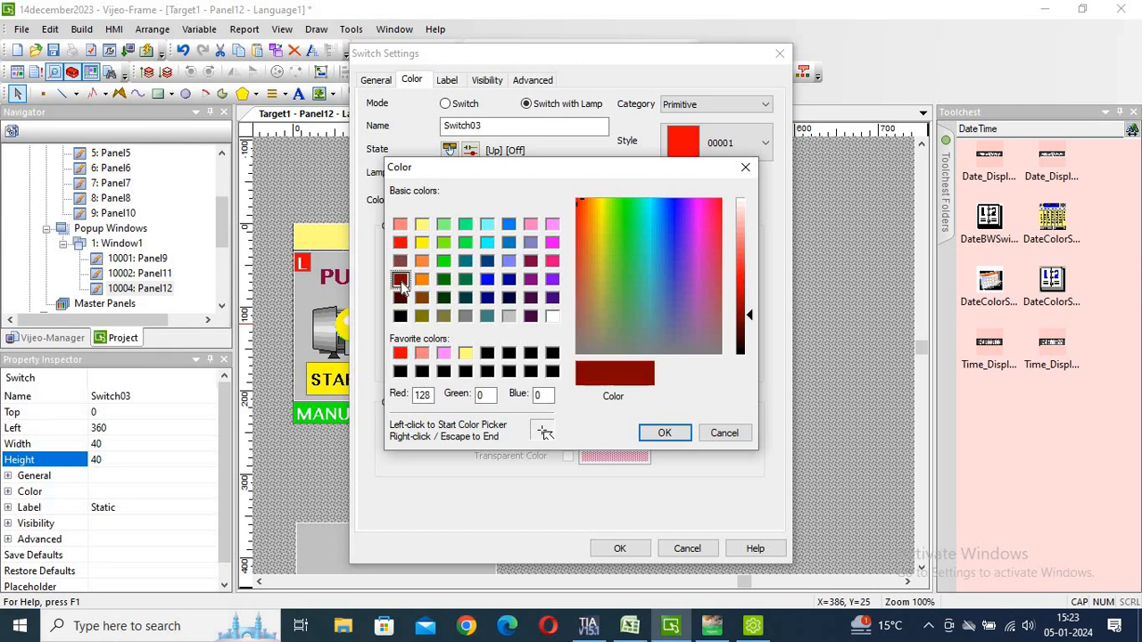
click(399, 242)
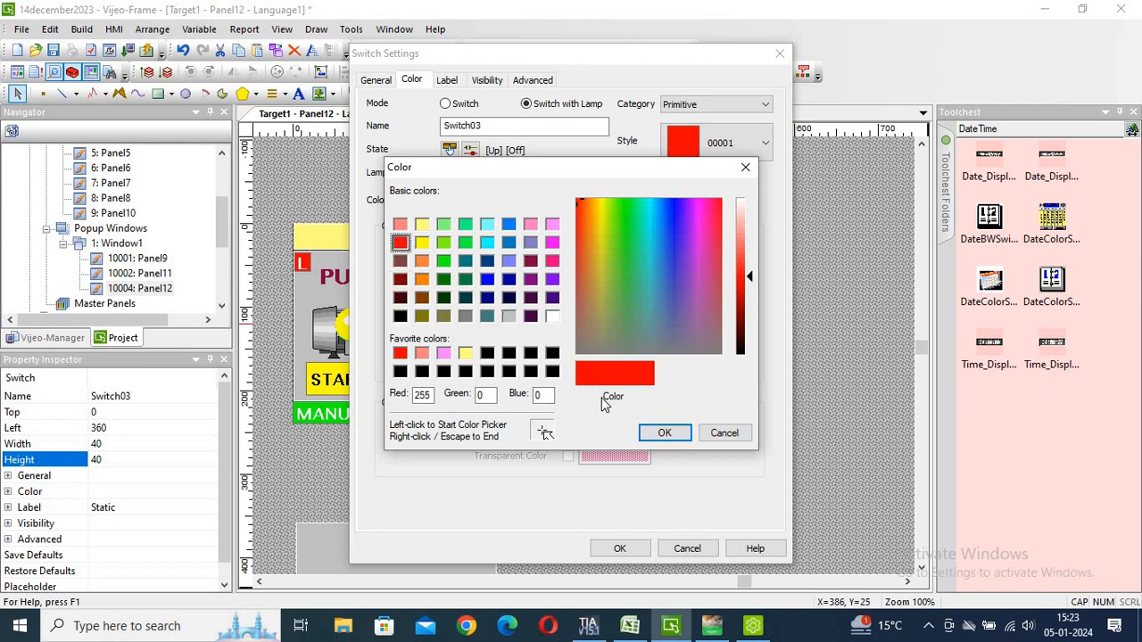
click(664, 433)
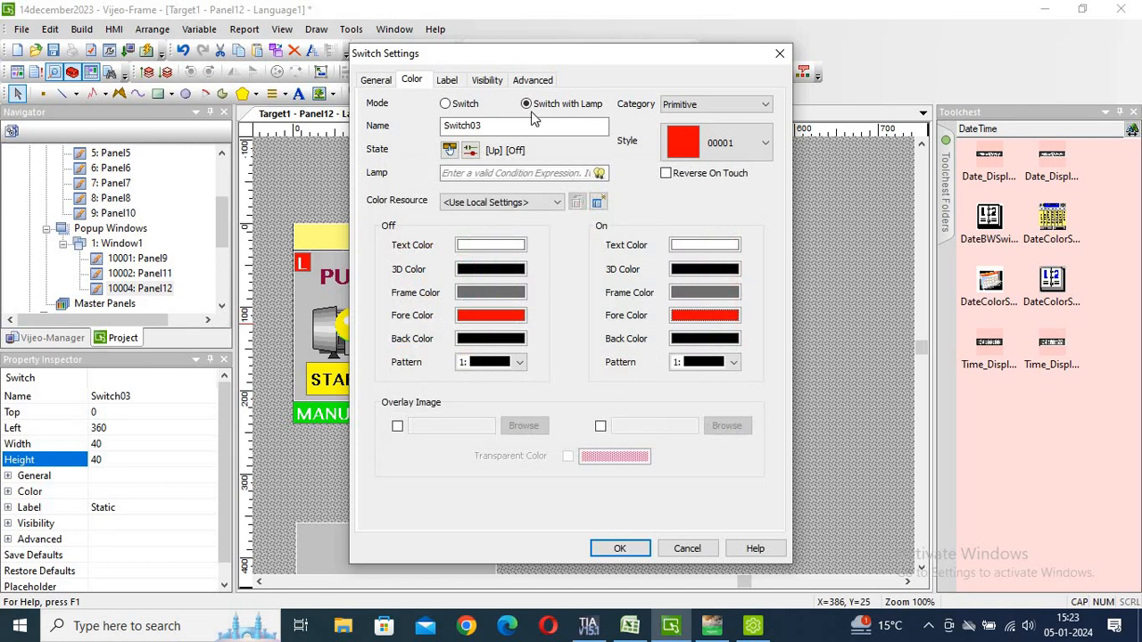
click(446, 104)
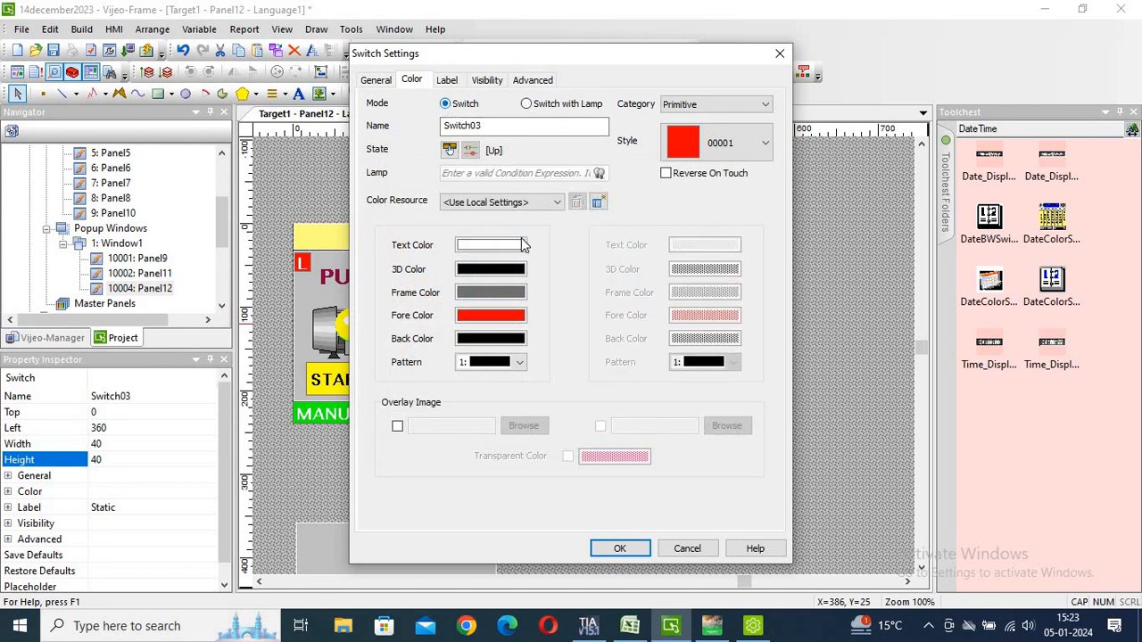
- Apply the X switch's settings and set both its width and height to 32
click(615, 547)
click(717, 274)
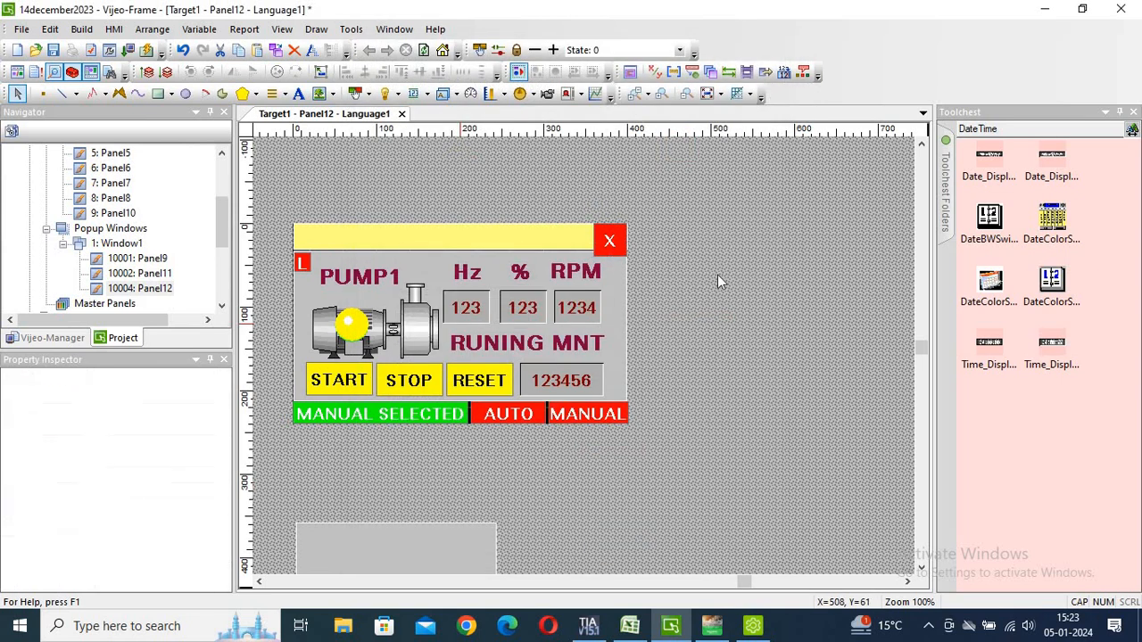
click(610, 242)
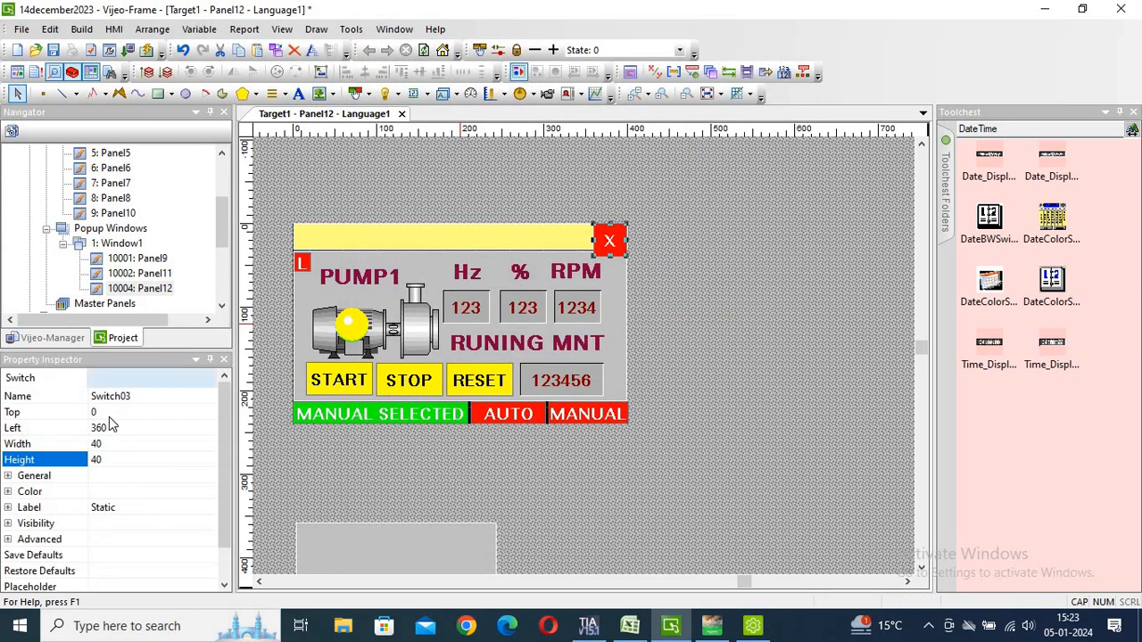
click(357, 232)
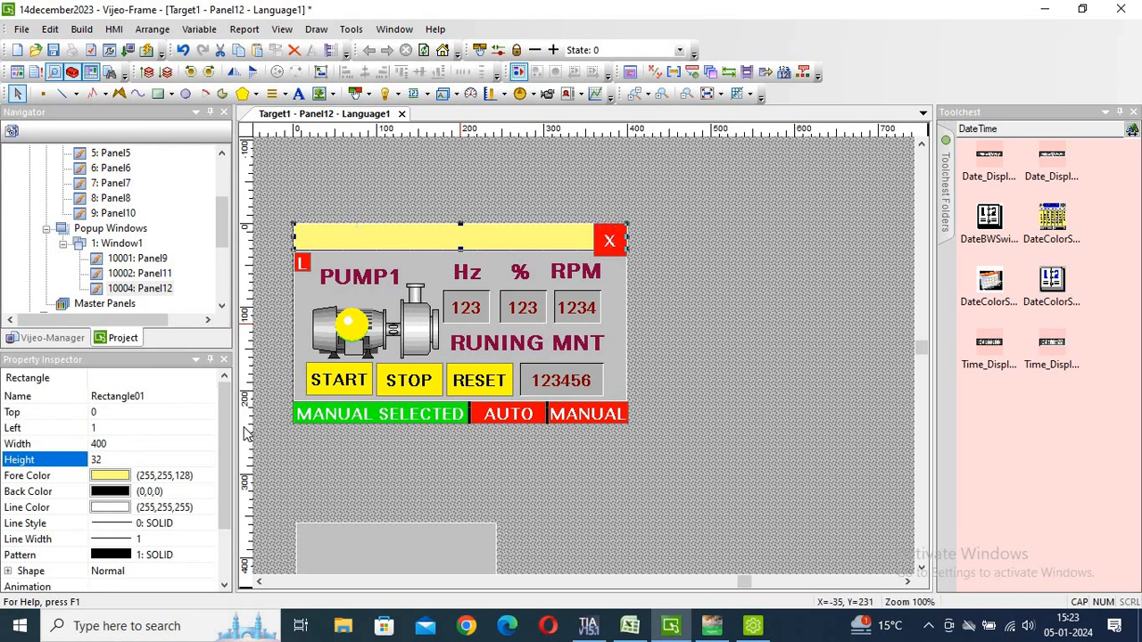
click(752, 346)
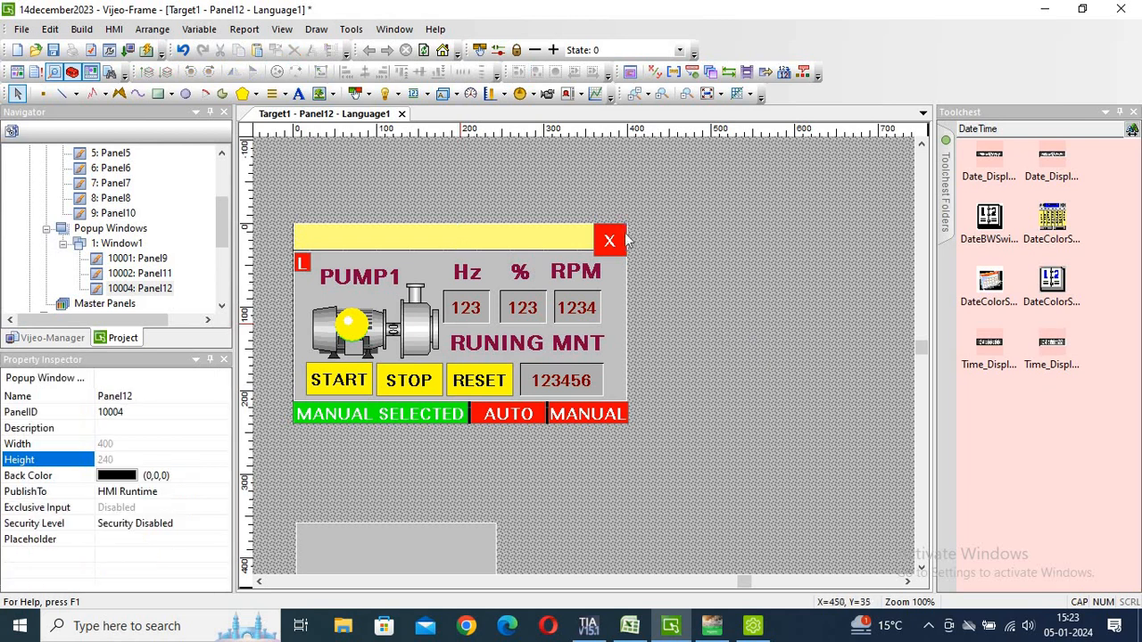
click(610, 243)
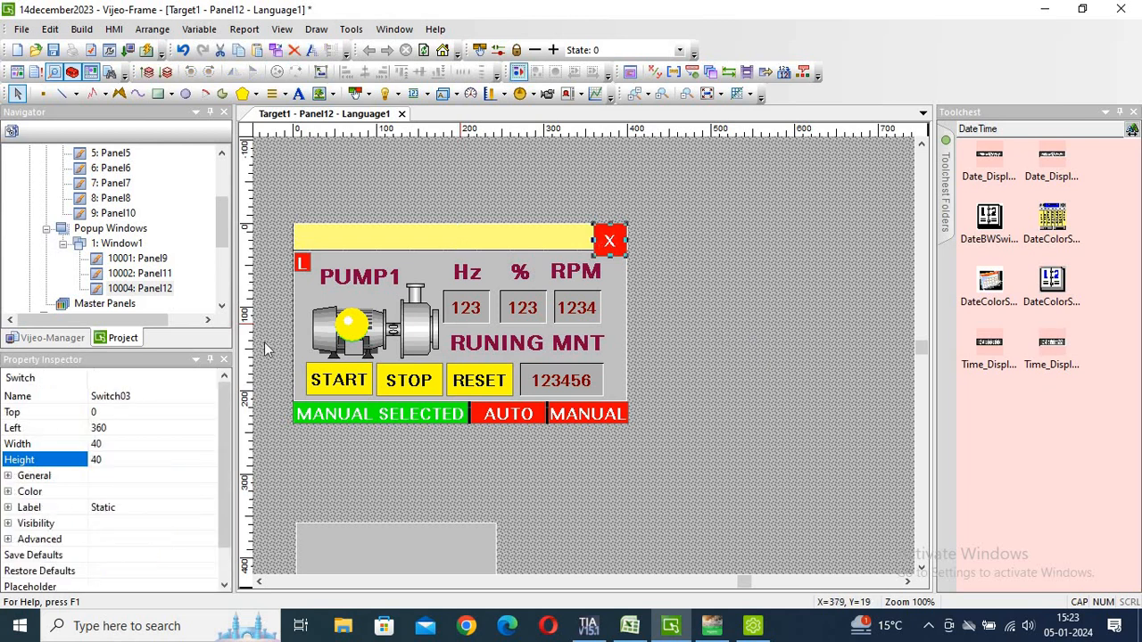
click(111, 443)
click(110, 443)
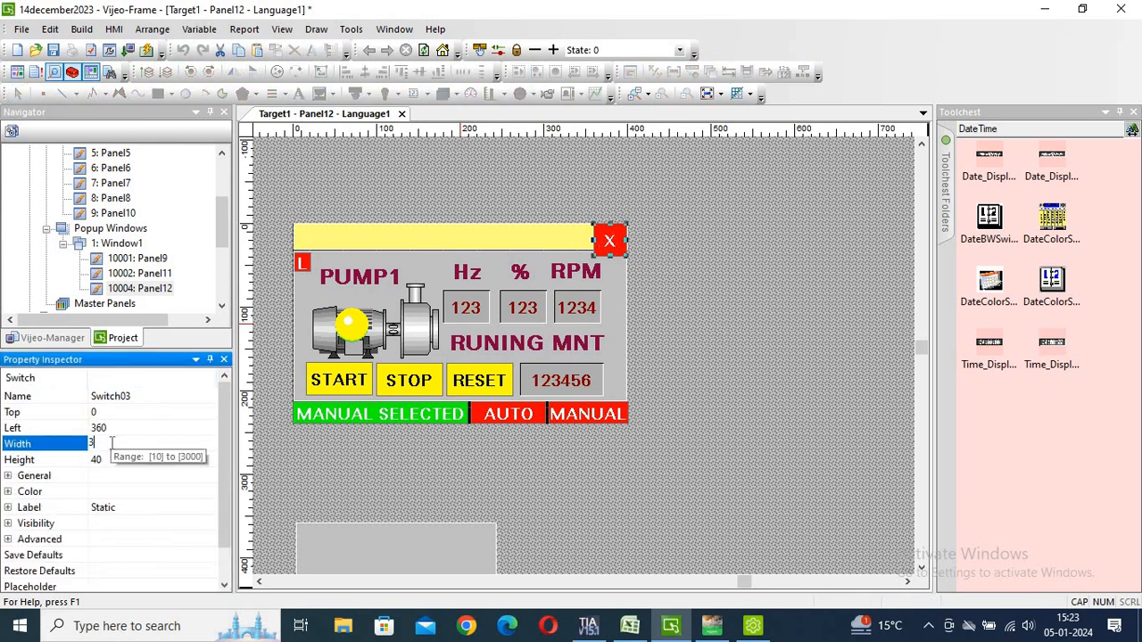
click(108, 459)
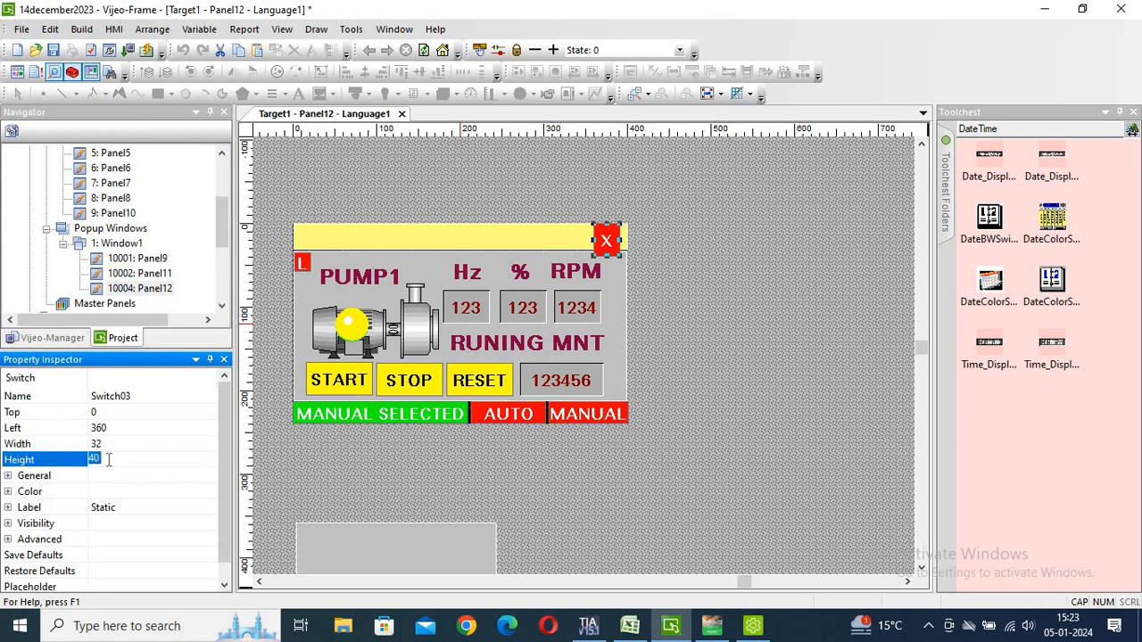
text(32)
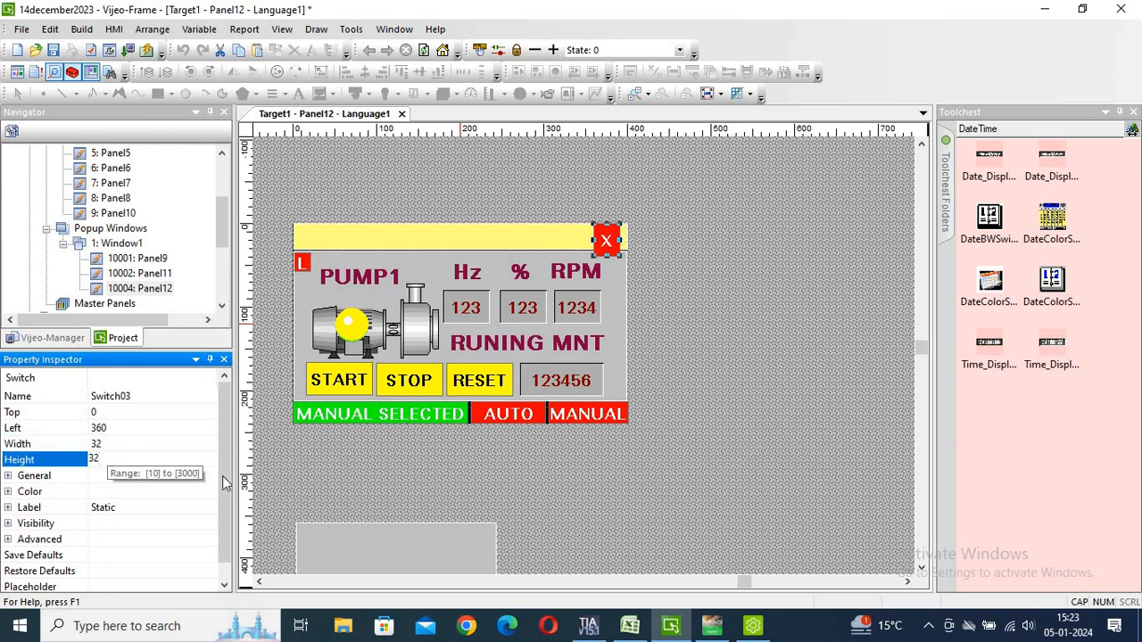
click(360, 476)
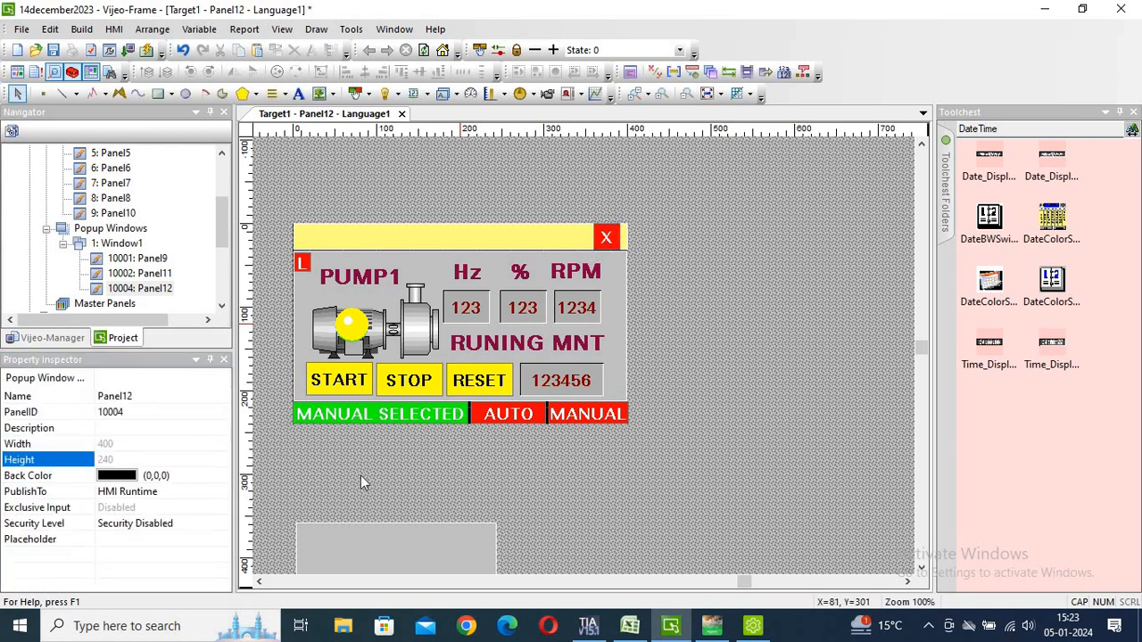
- Nudge the X switch right to a left position of 368, flush with the popup panel's right edge
click(603, 236)
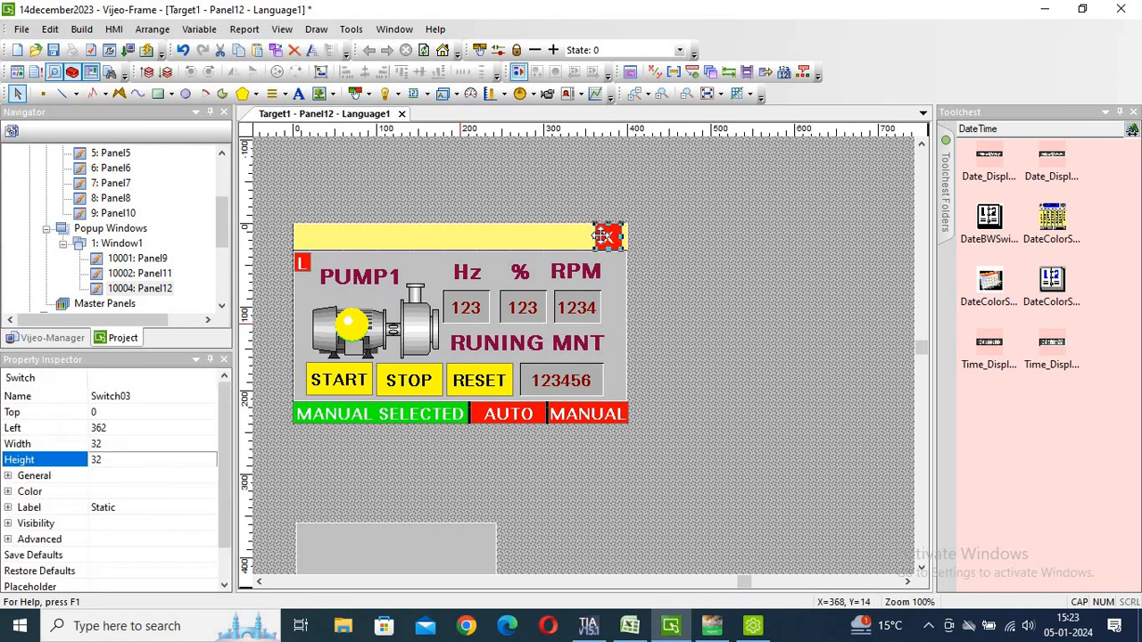
key(Right)
key(Right)
key(Right)
key(Right)
key(Right)
key(Right)
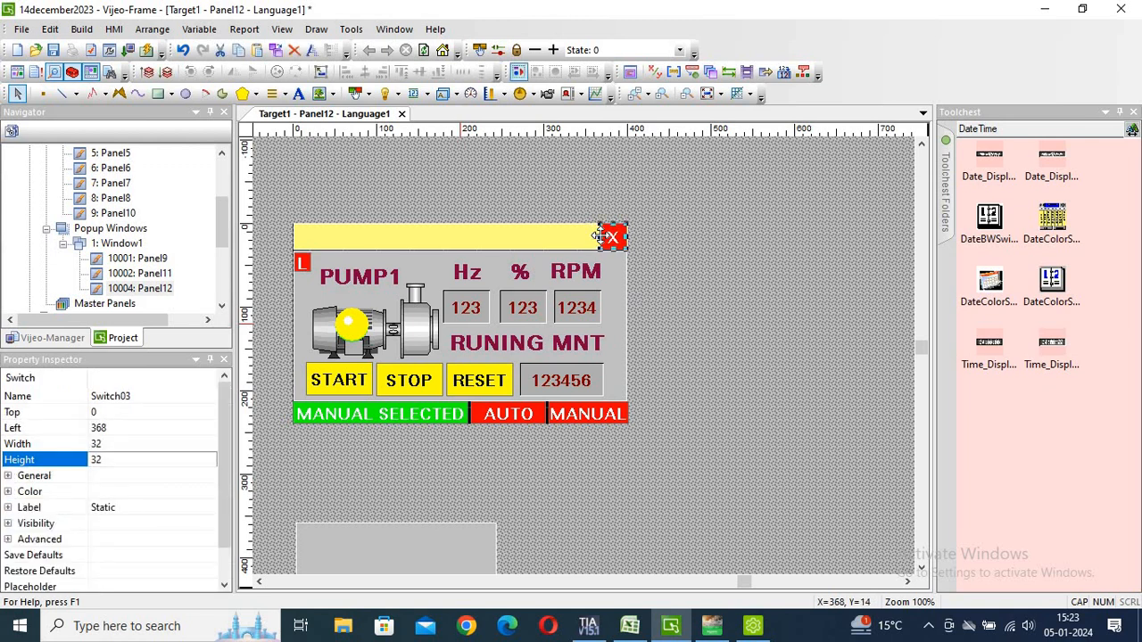
- Delete the leftover grey rectangle lying below the PUMP1 popup panel
click(454, 501)
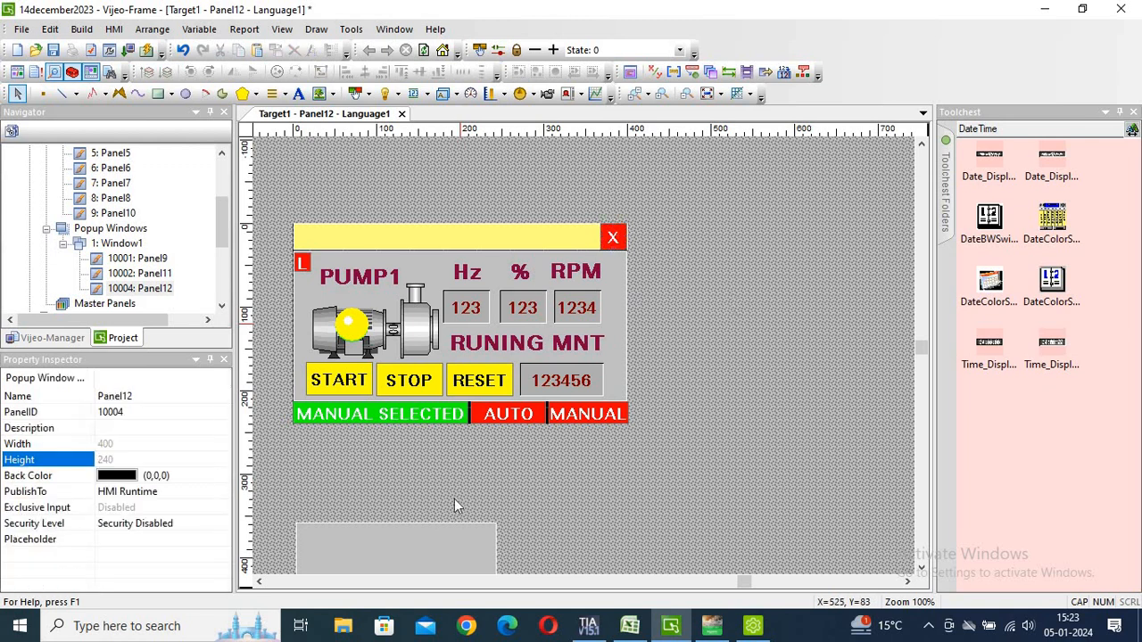
click(373, 554)
key(Delete)
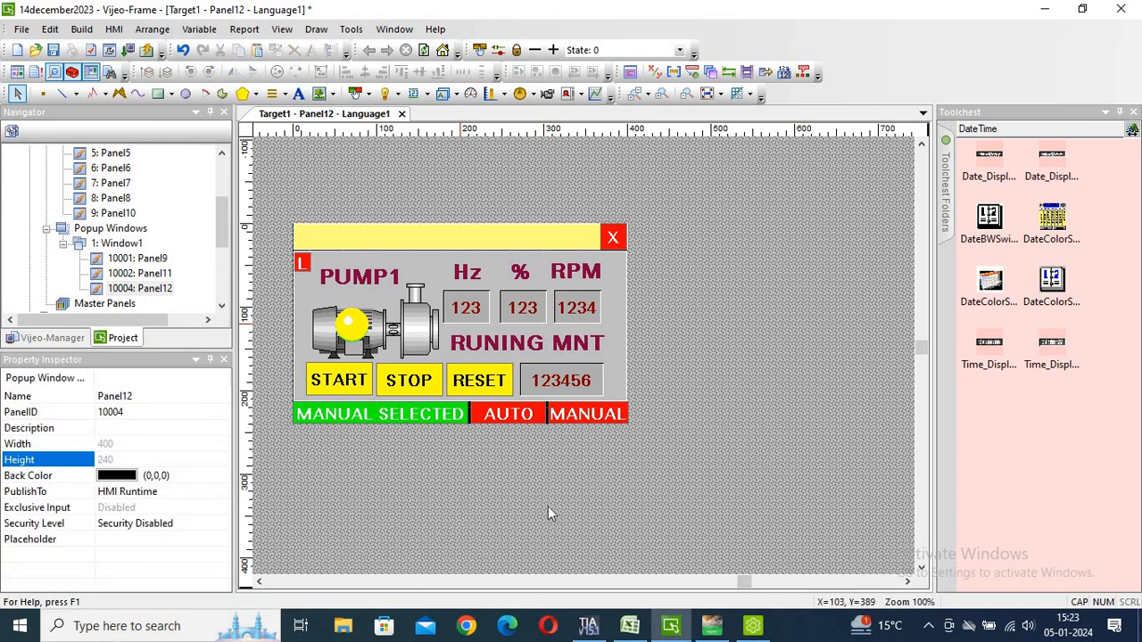
- Give the X switch a When Touch Popup operation that closes the current popup, add it and accept the switch settings
click(613, 234)
right_click(613, 234)
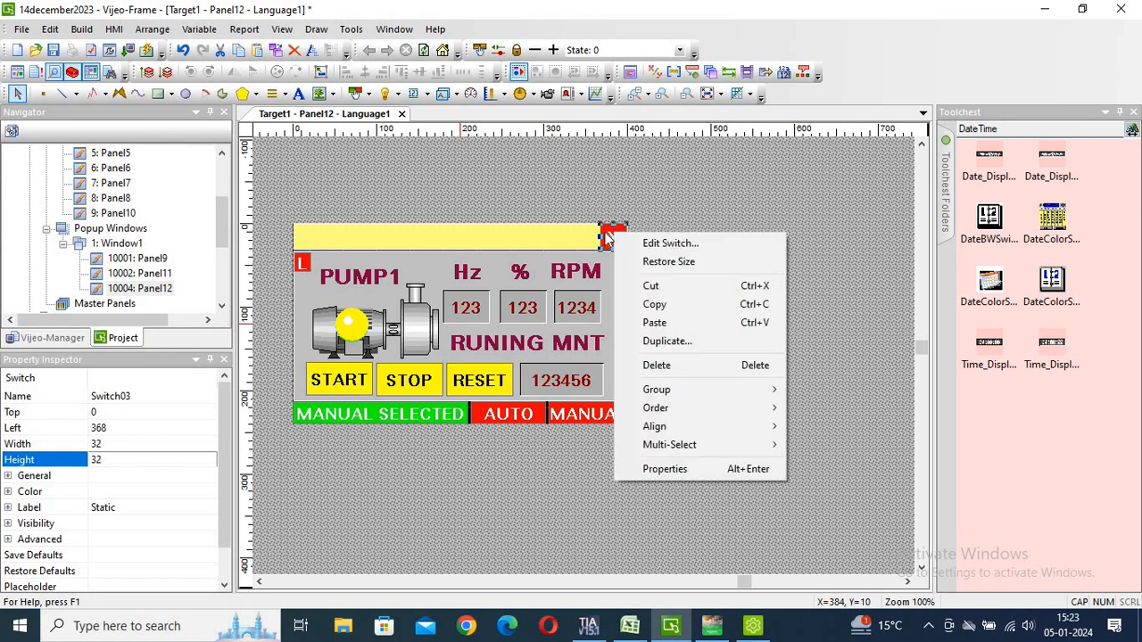
double_click(604, 233)
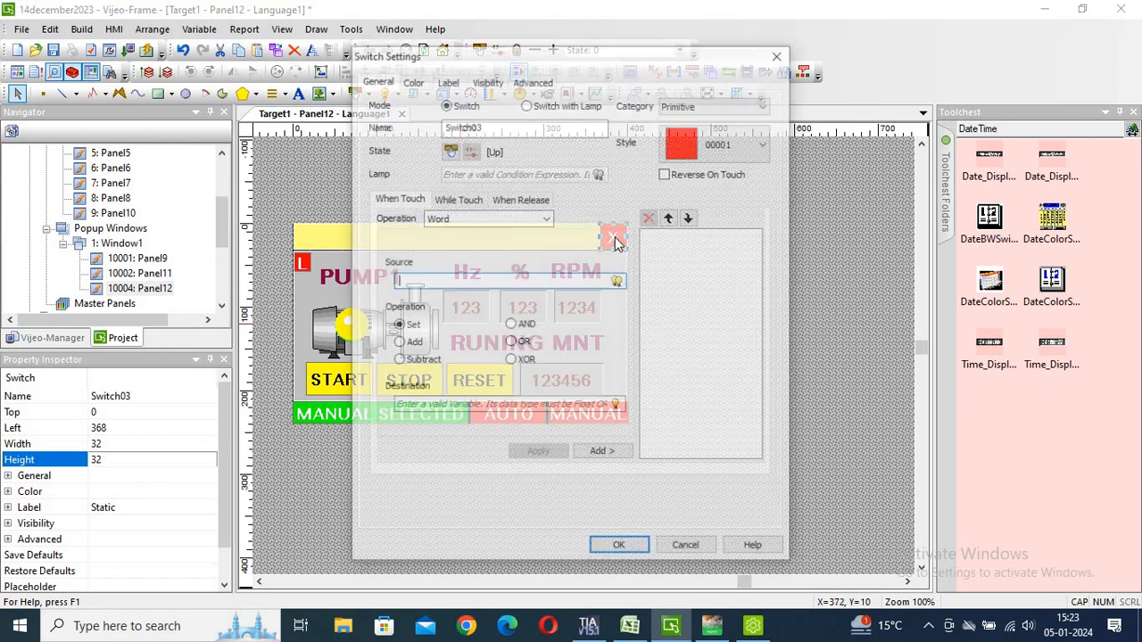
click(545, 219)
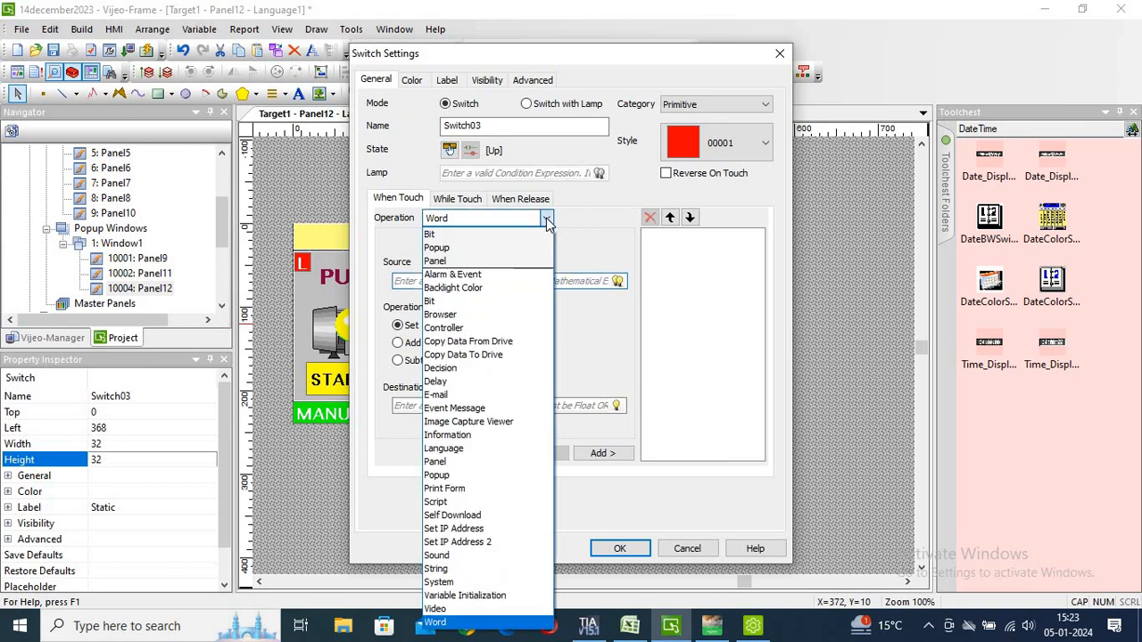
click(449, 477)
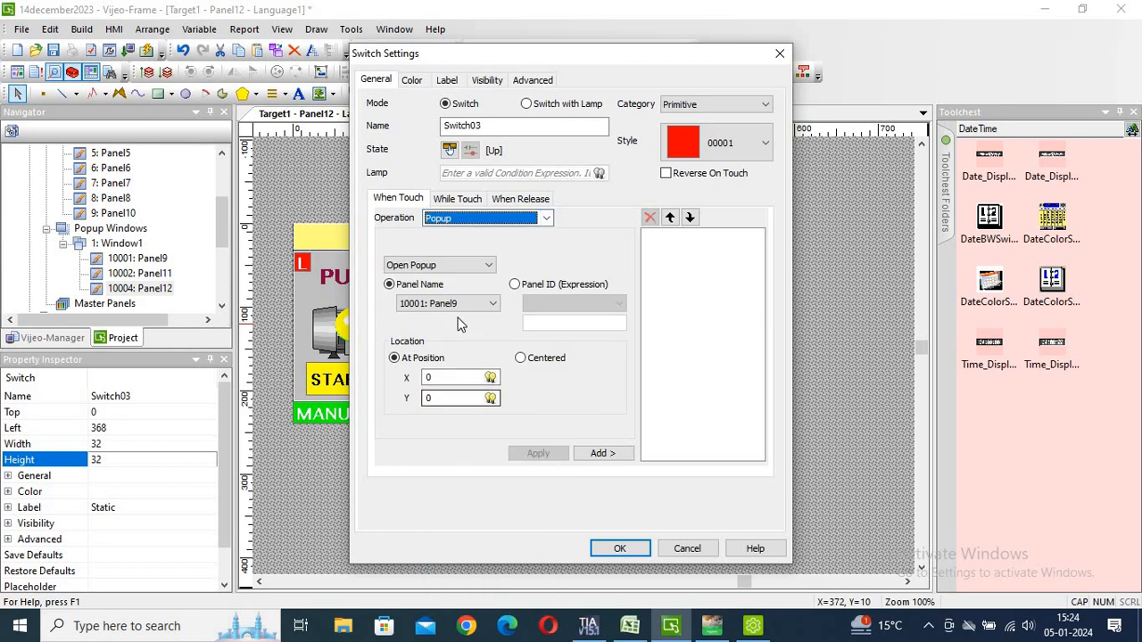
click(443, 266)
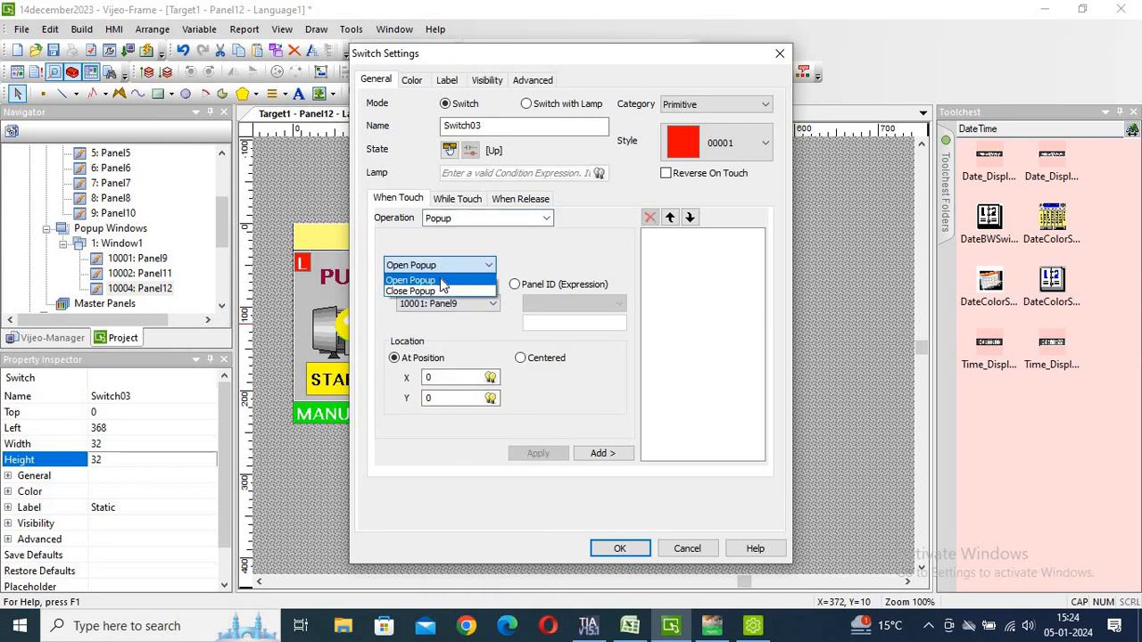
click(427, 292)
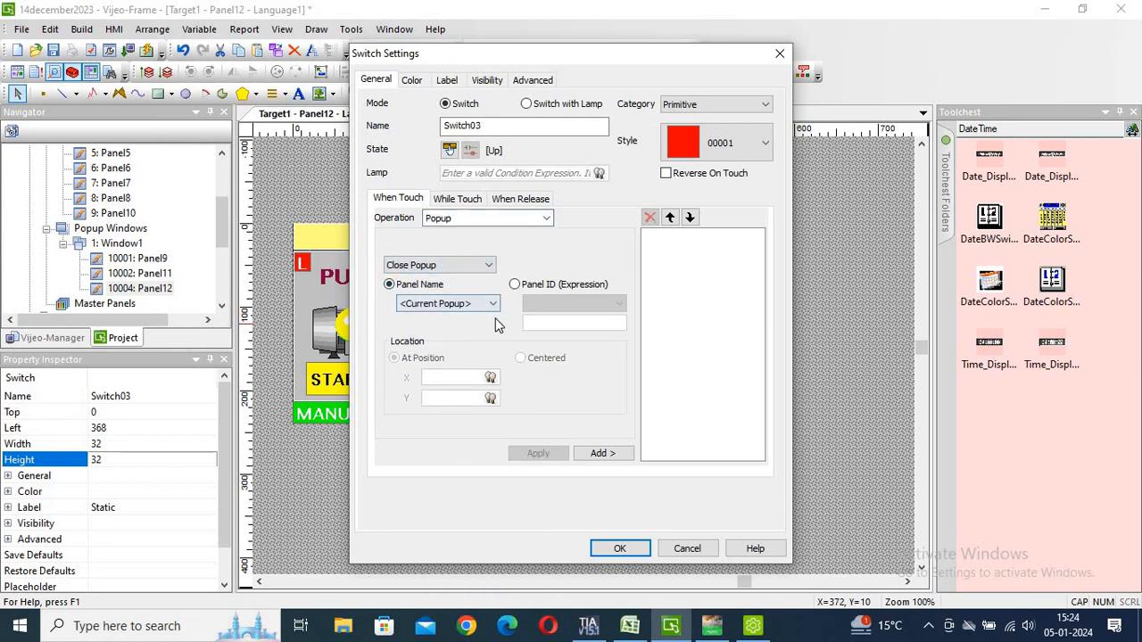
click(601, 454)
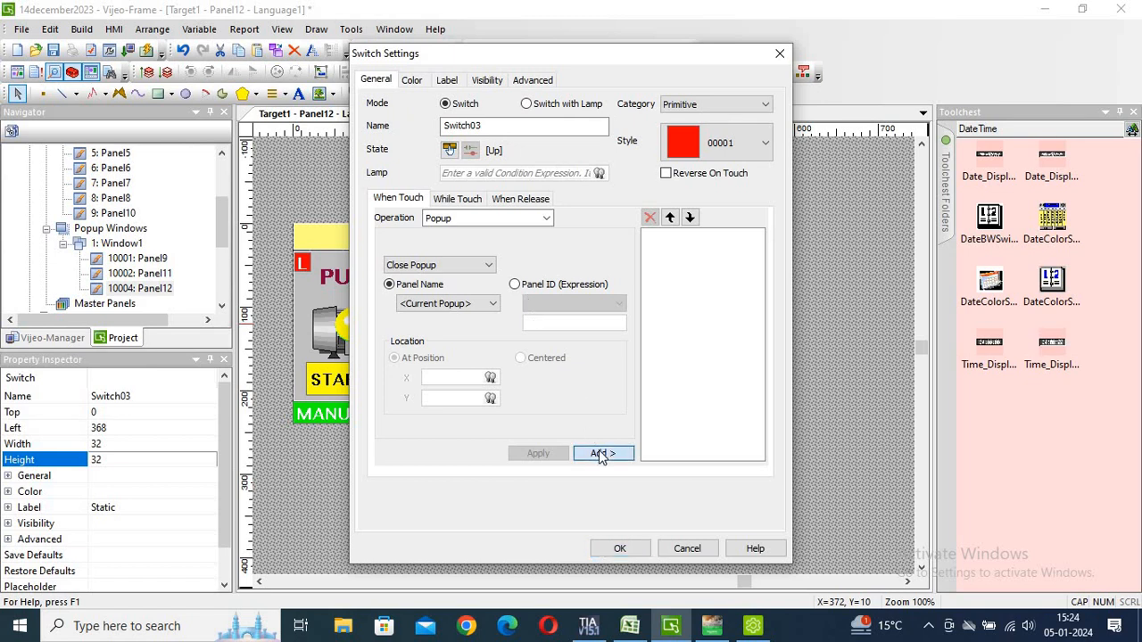
click(618, 548)
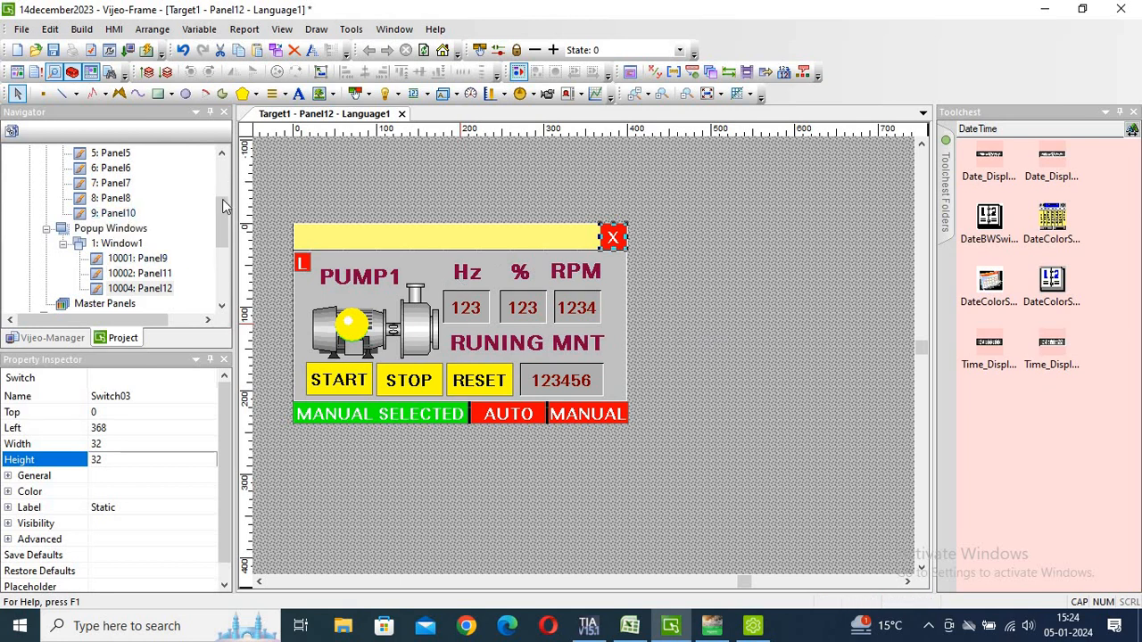
- Open base panel Panel2 and enable touch animation for the PUMP1 pump image
drag(221, 199, 221, 176)
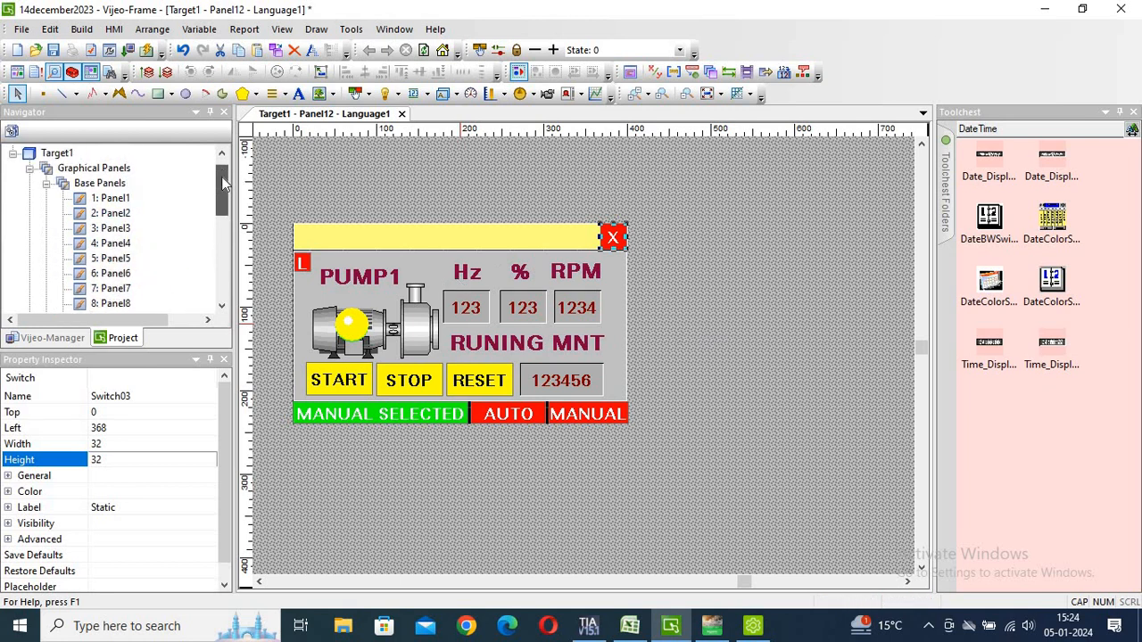
double_click(113, 214)
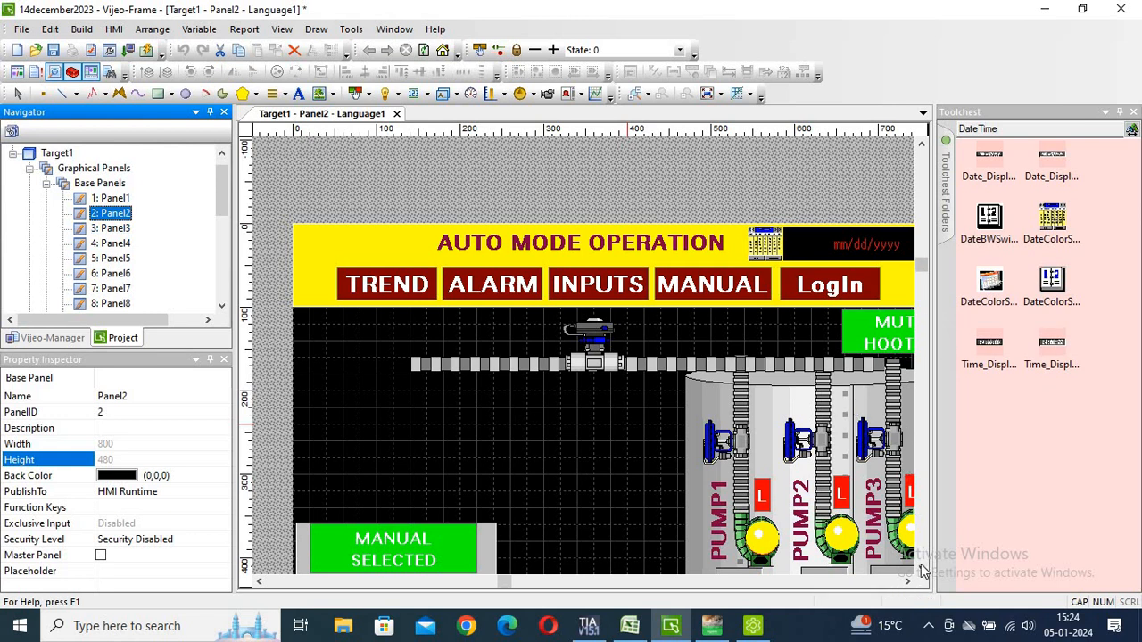
scroll(925, 573, down, 3)
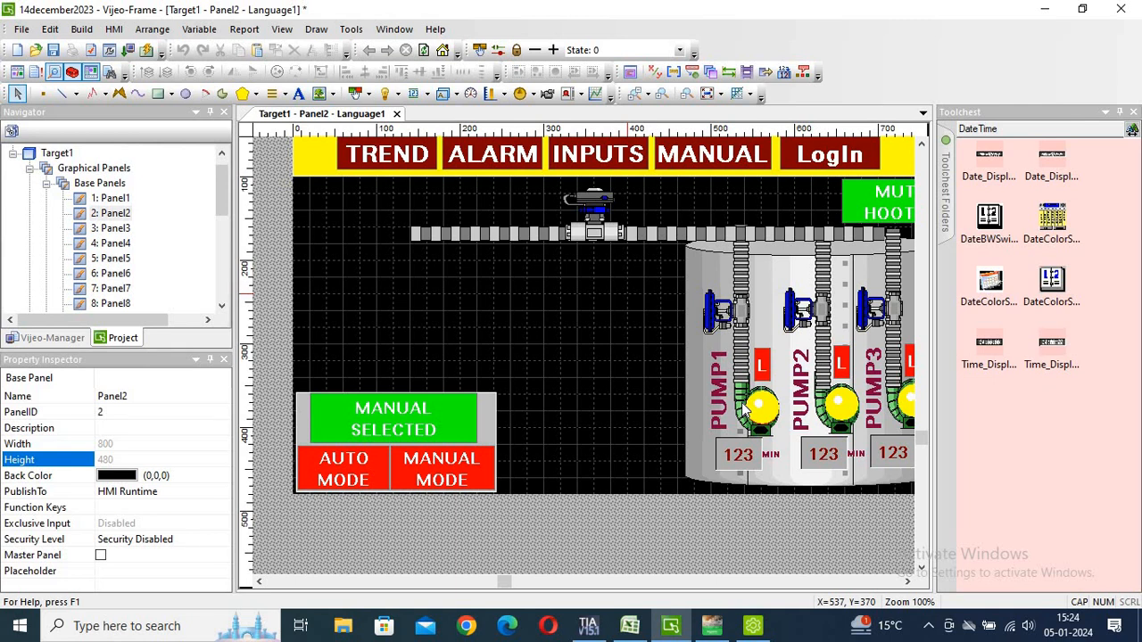
click(742, 404)
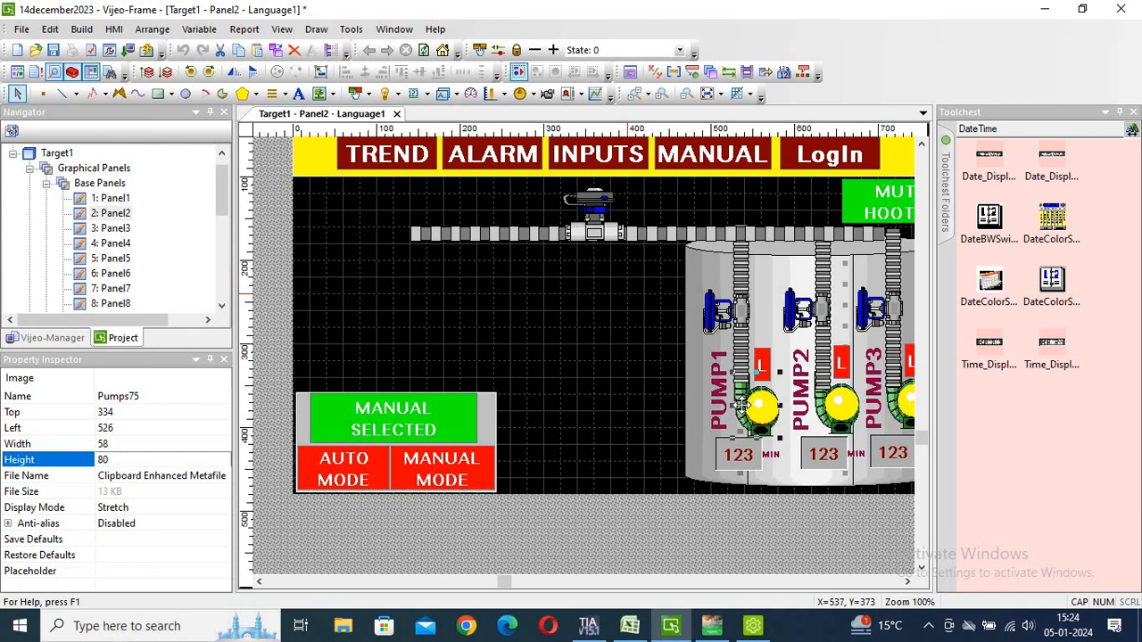
right_click(741, 406)
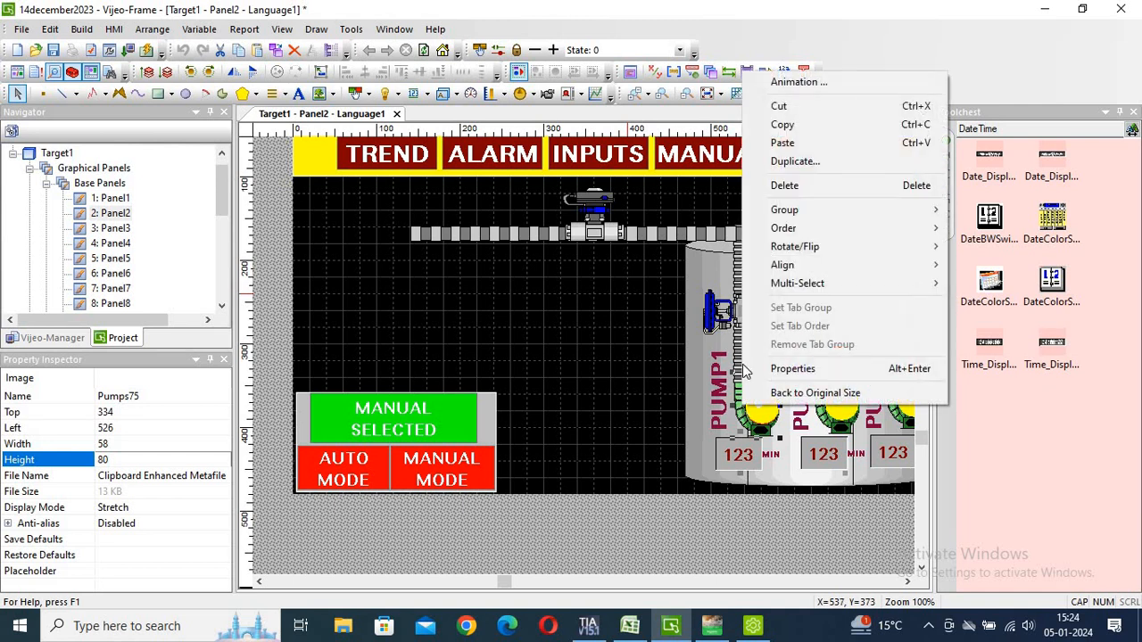
click(823, 80)
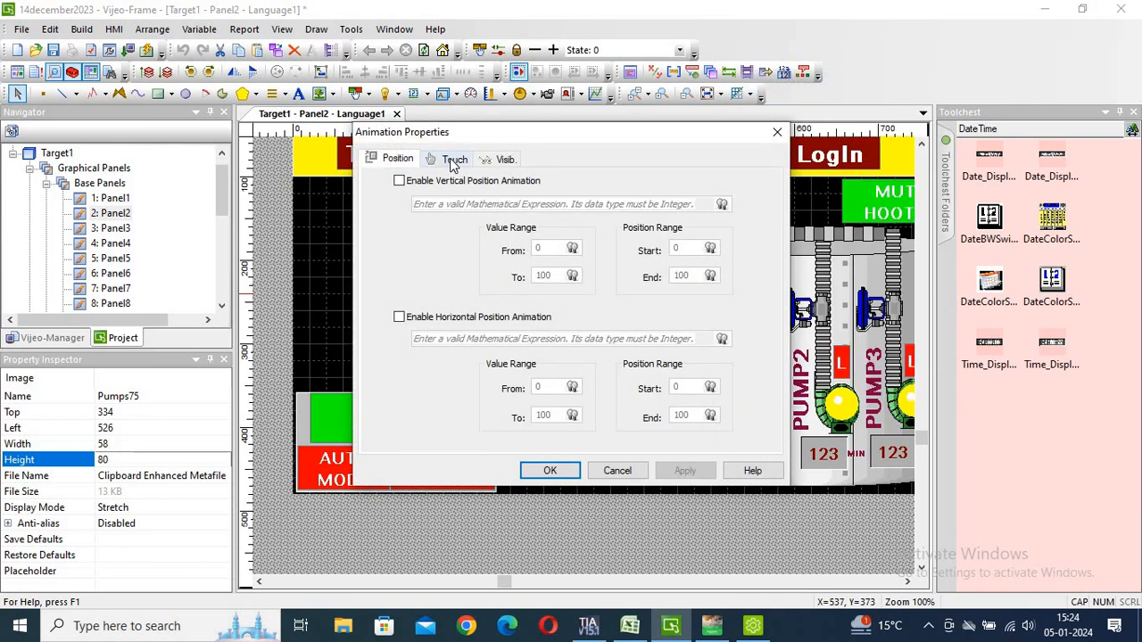
click(455, 160)
click(399, 182)
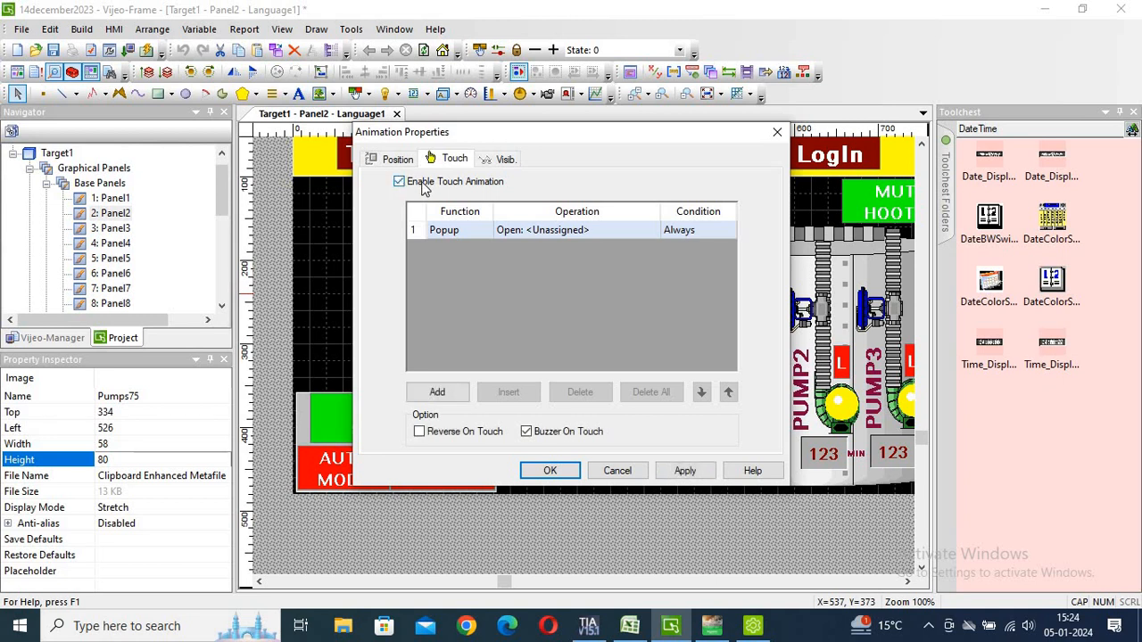
- Set the pump image's touch function to open popup panel 10004: Panel12
click(448, 230)
click(486, 230)
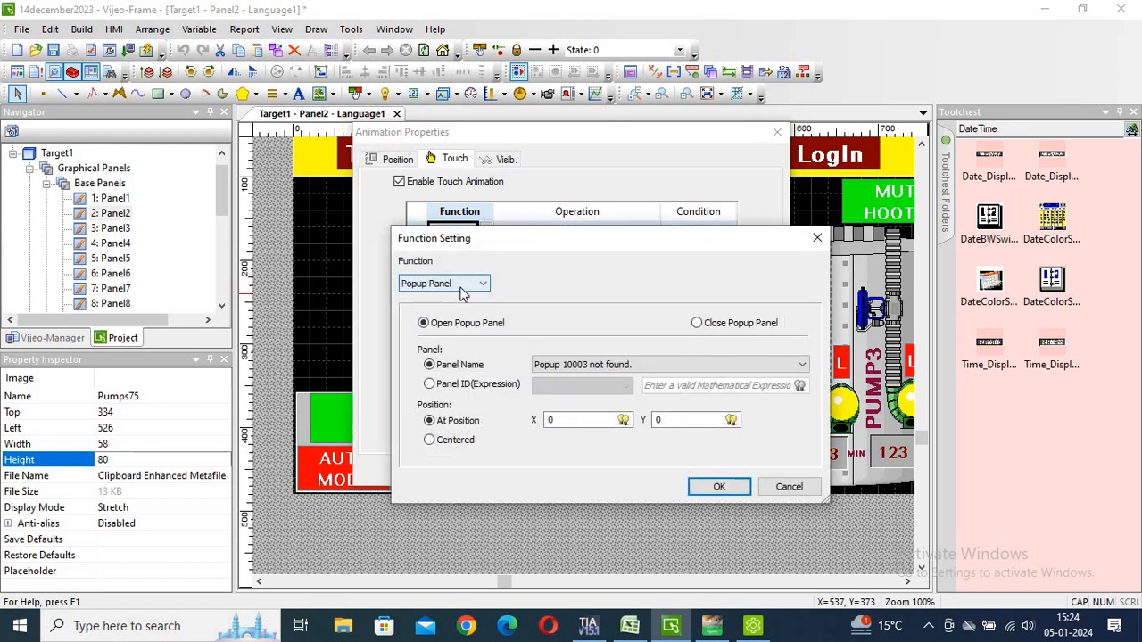
click(613, 364)
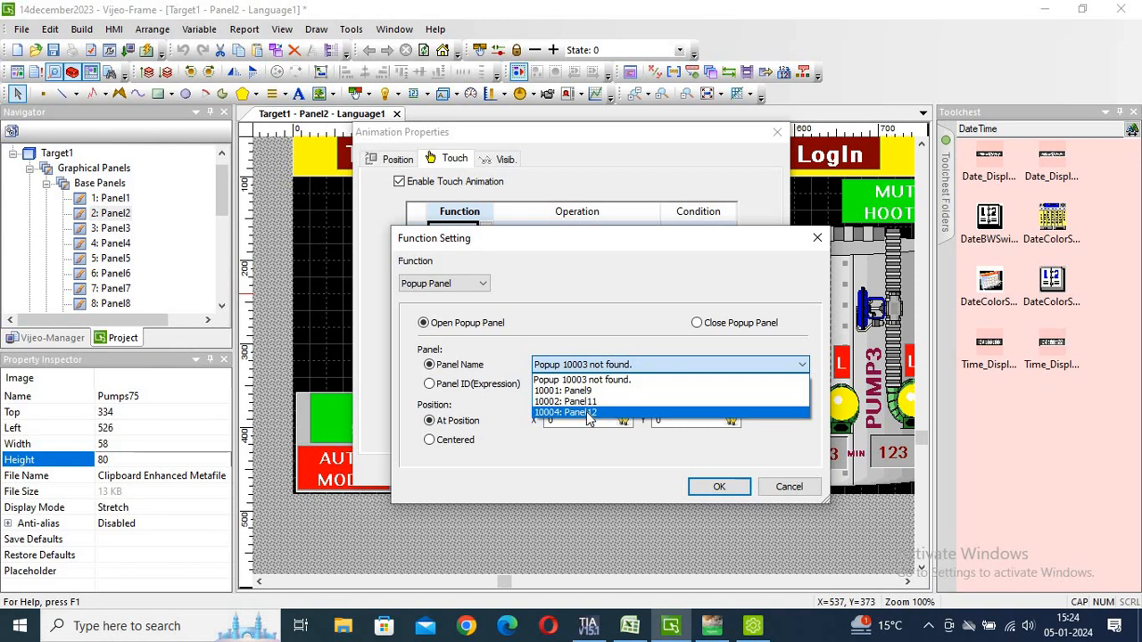
click(589, 413)
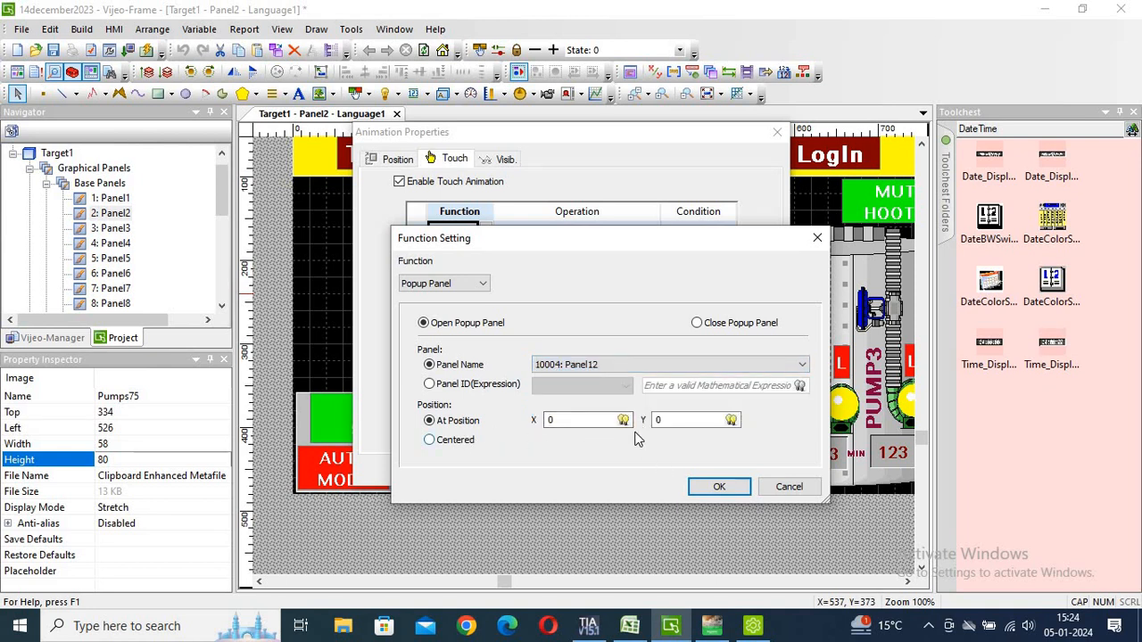
- Set the popup's opening position to X 50 and Y 050 and accept the function setting
click(567, 419)
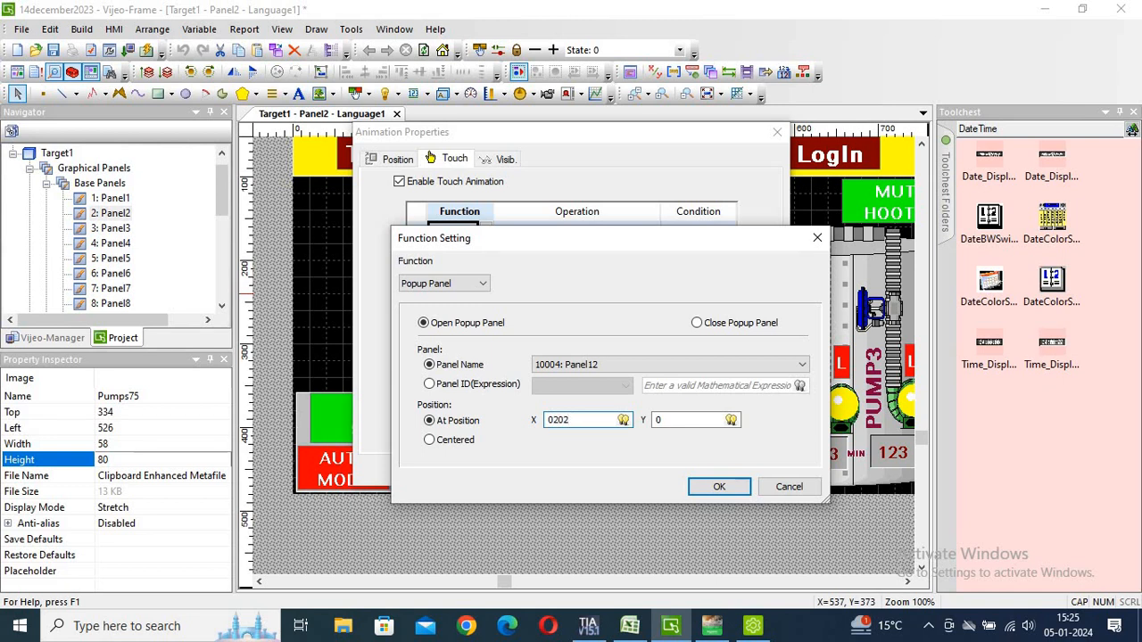
text(202)
key(BackSpace)
key(BackSpace)
key(BackSpace)
key(BackSpace)
text(50)
click(667, 417)
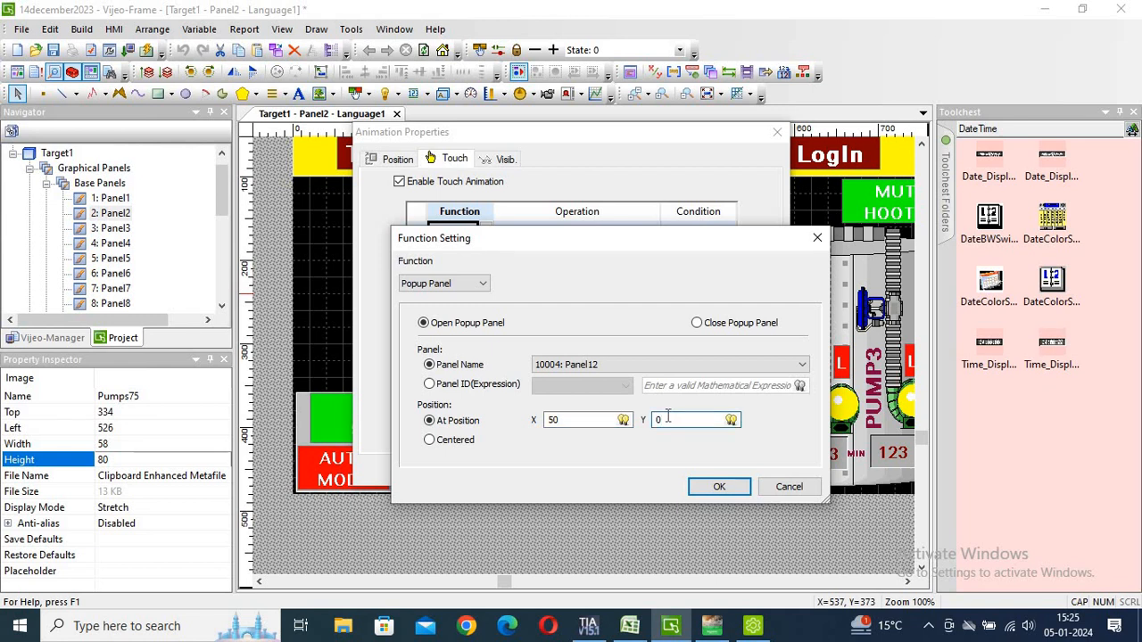
text(50)
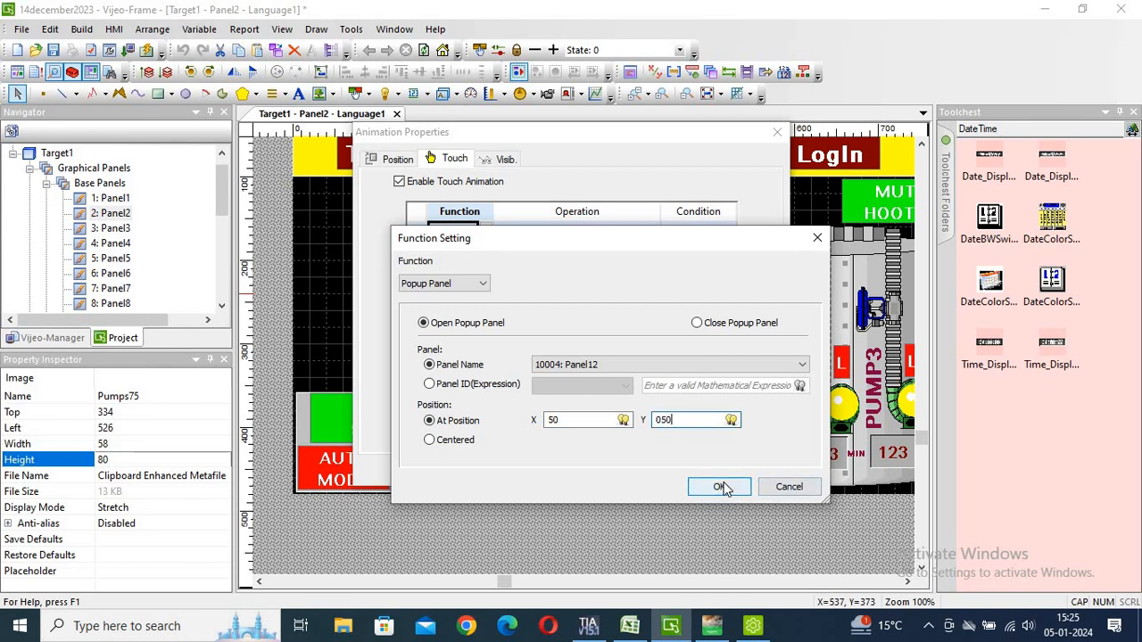
click(719, 486)
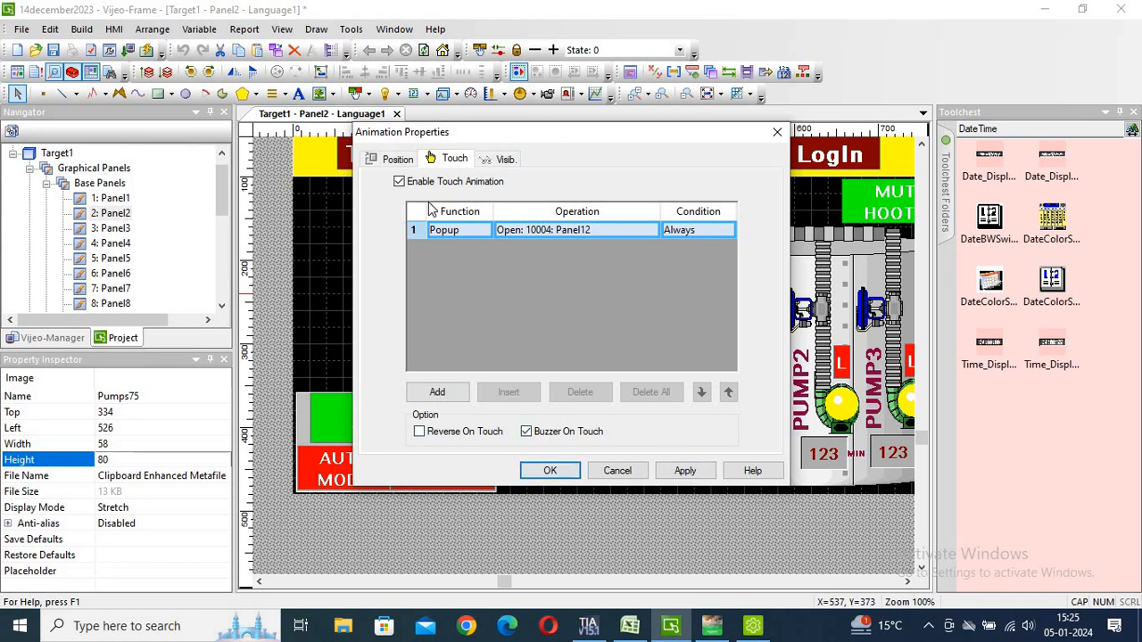
- Correct the popup's Y position to 50 and apply the pump image's animation properties
click(448, 232)
double_click(448, 232)
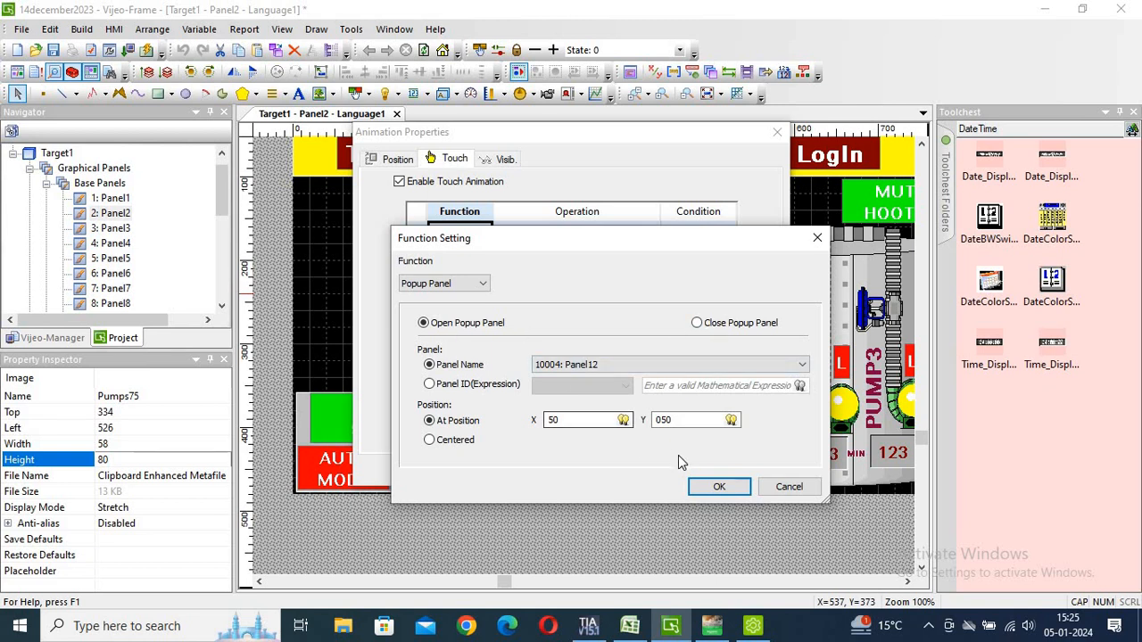
click(666, 420)
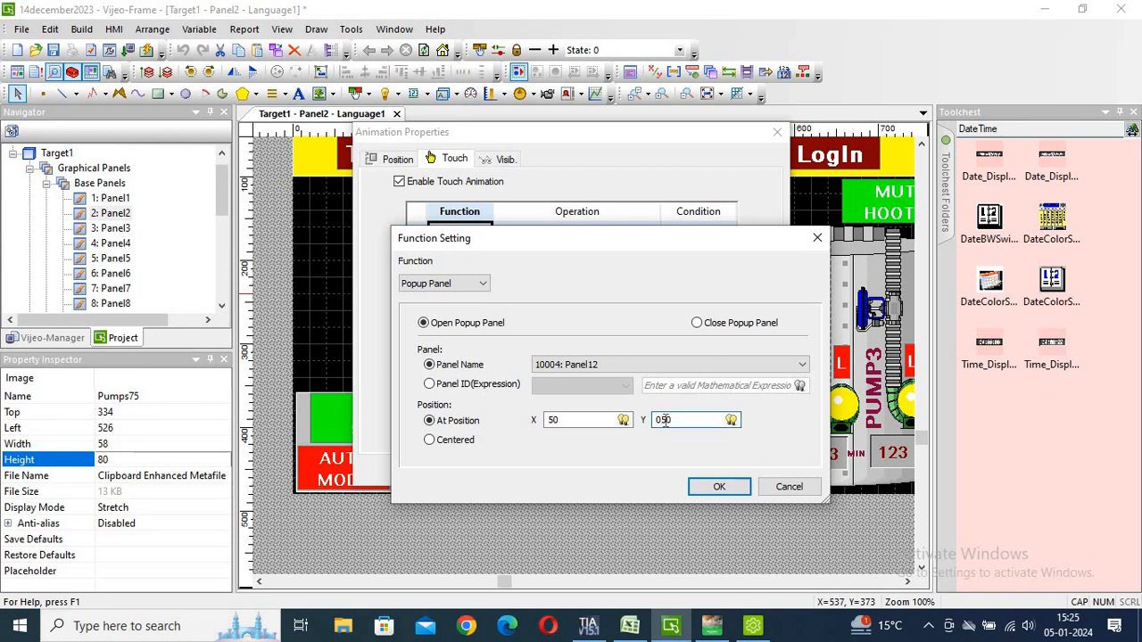
key(BackSpace)
click(716, 489)
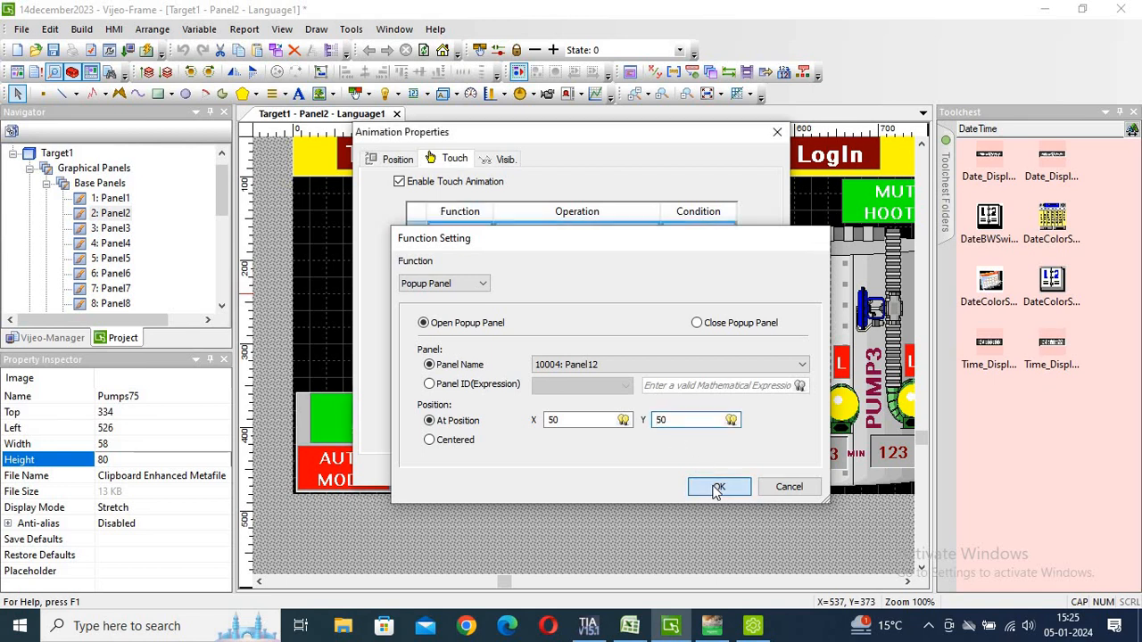
click(683, 470)
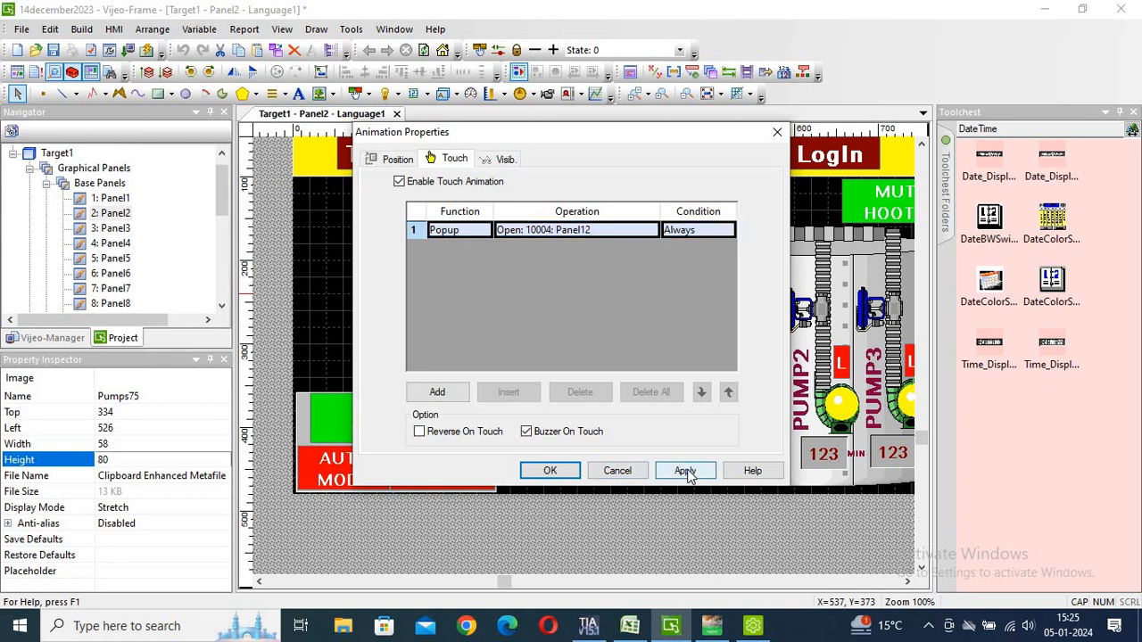
click(553, 471)
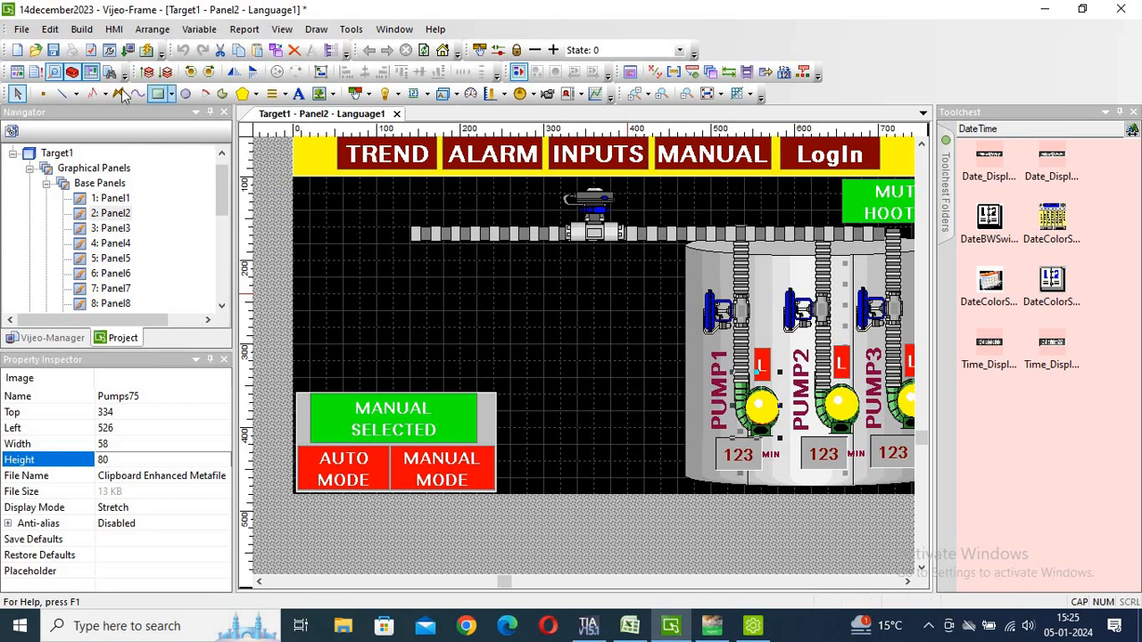
- Start the project simulation, maximize the runtime window and restore it to its original size
click(148, 51)
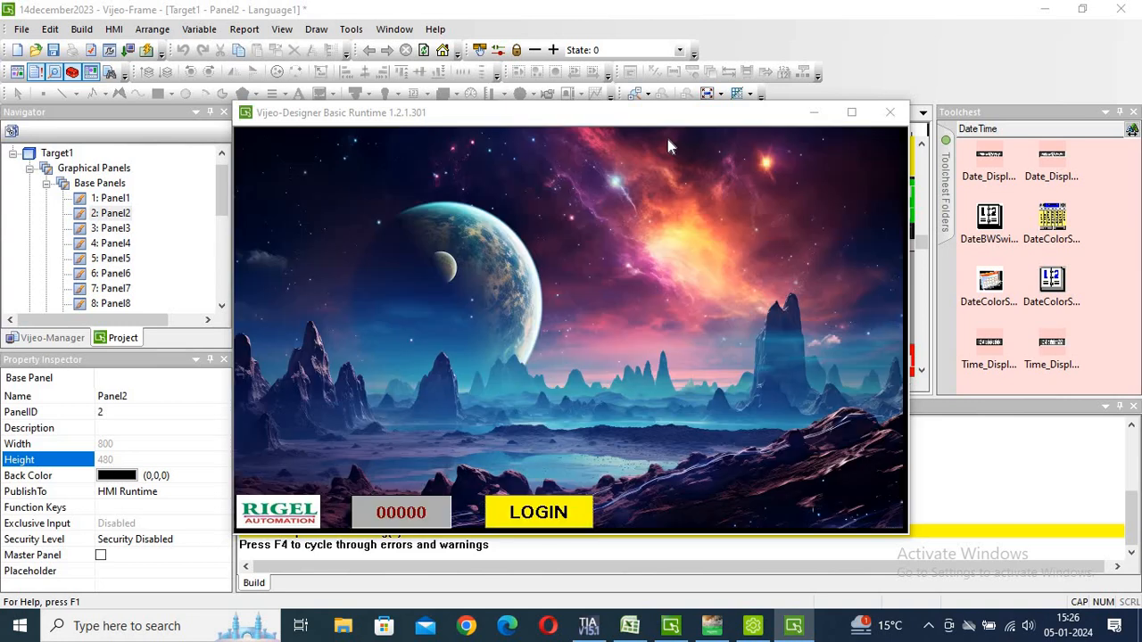
drag(637, 112, 639, 7)
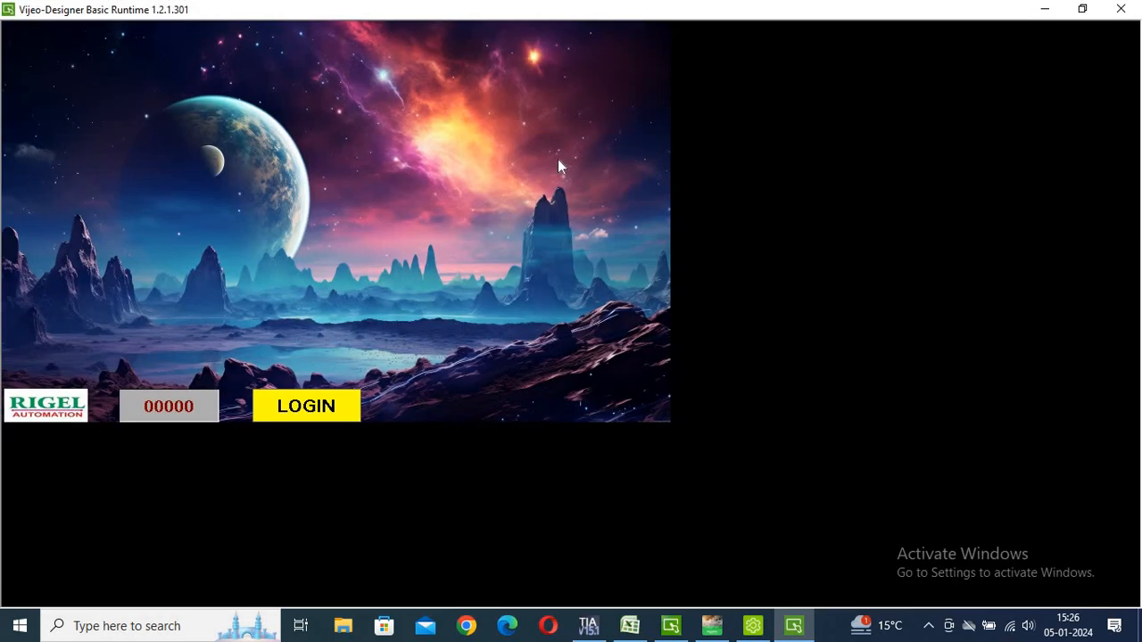
click(1082, 8)
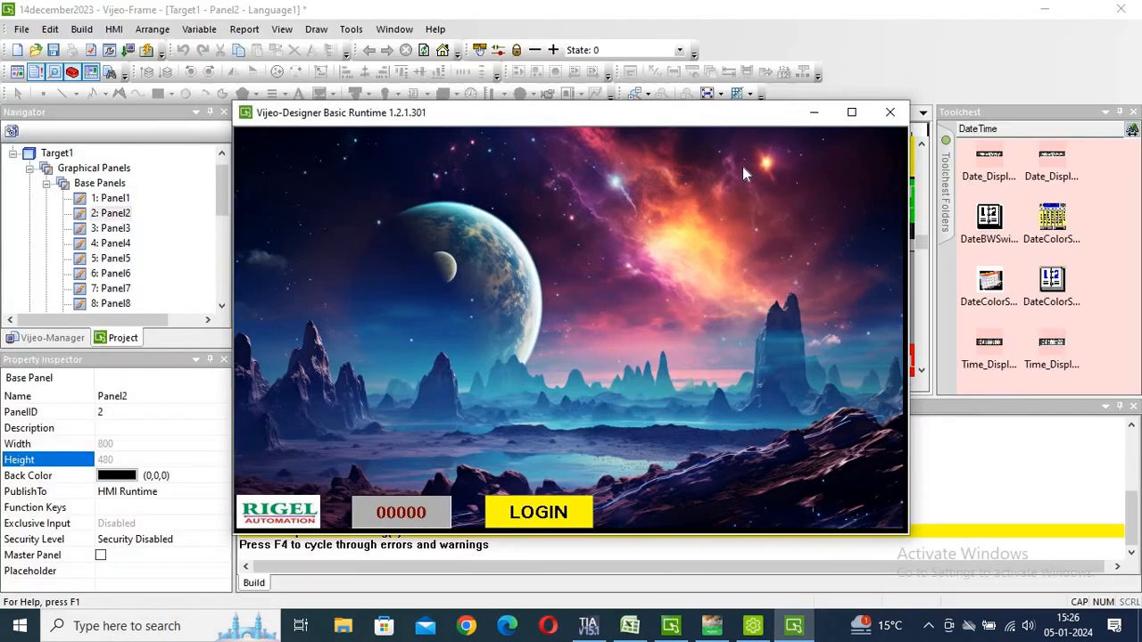
- Test the PUMP1 popup in the simulation by opening it from the auto mode screen's pump and closing it with its X switch
click(529, 315)
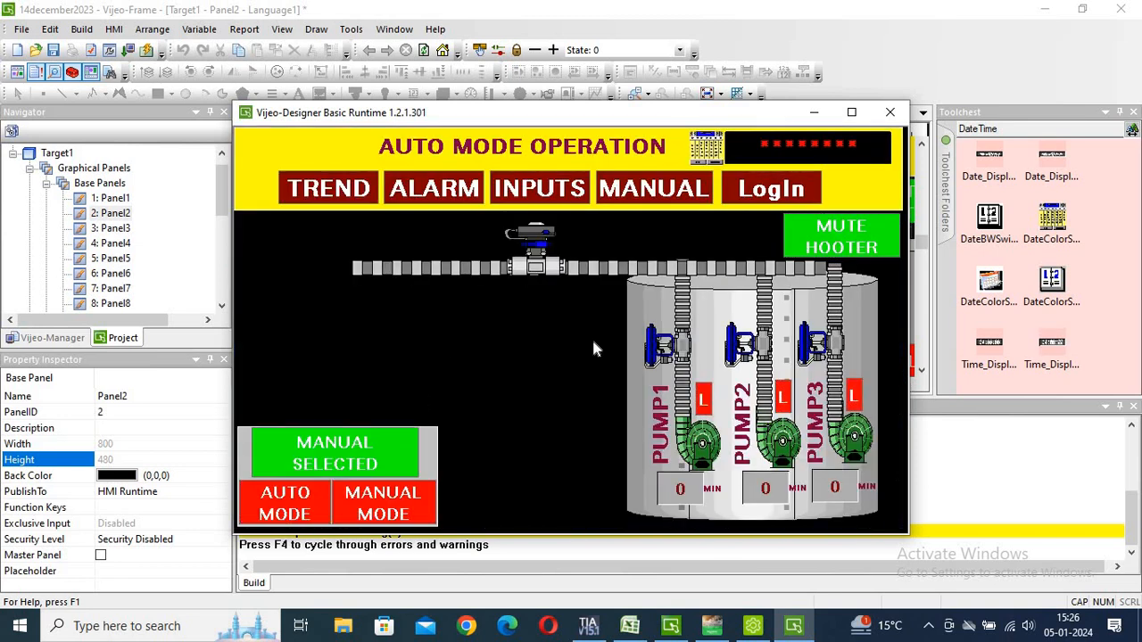
click(687, 446)
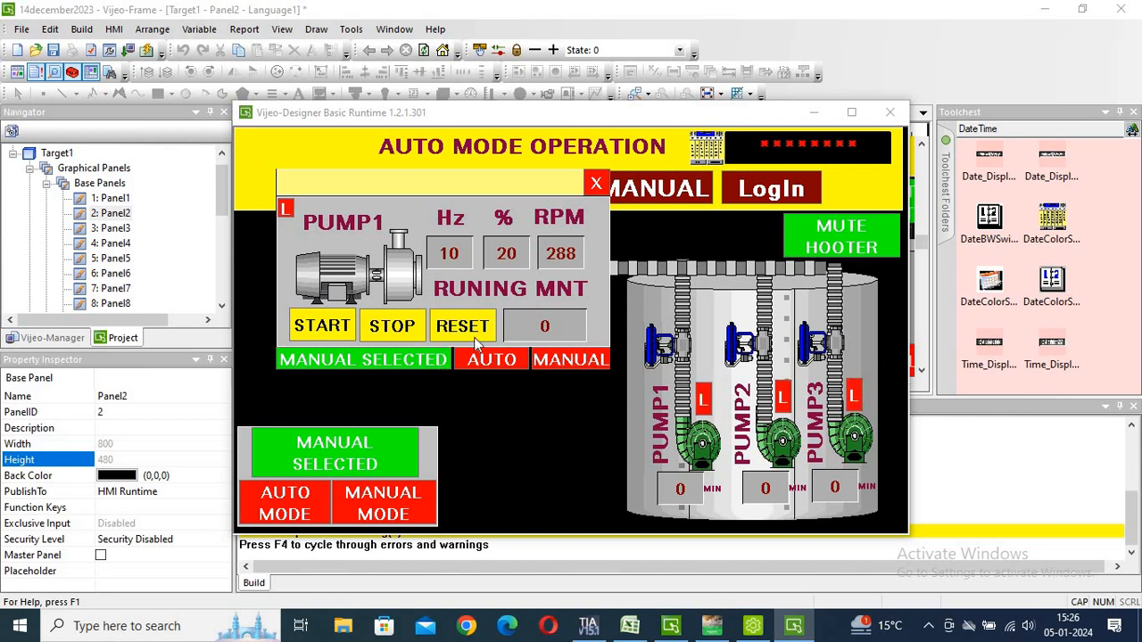
click(596, 184)
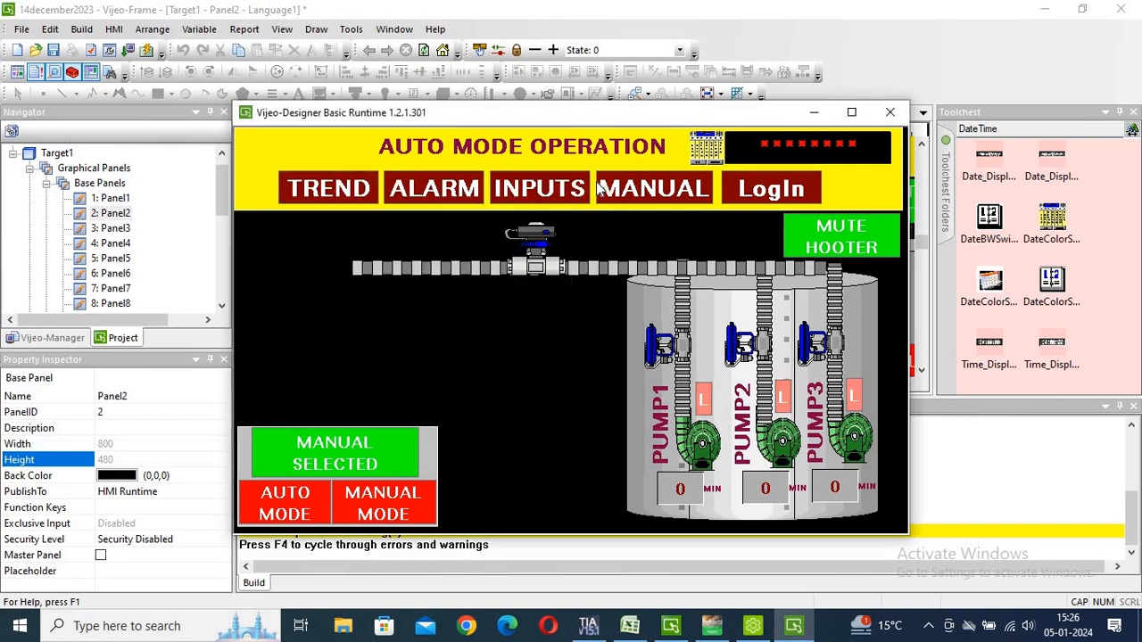
- Open and close the simulated PUMP1 popup twice, trying its MANUAL SELECTED indicator and MANUAL switch during the second opening
click(702, 440)
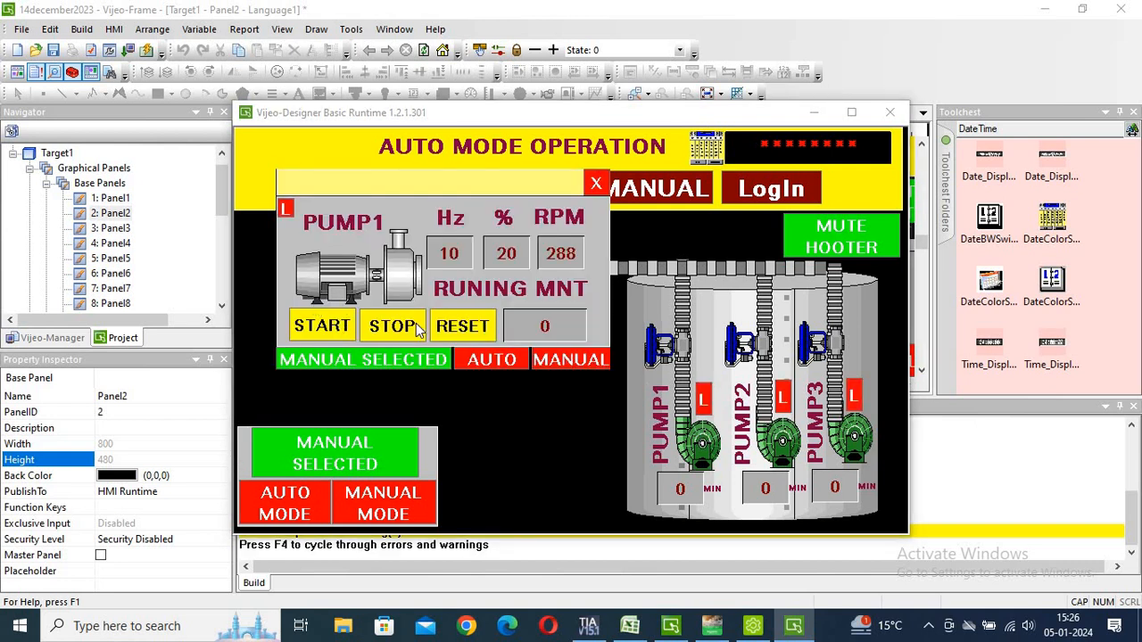
click(596, 184)
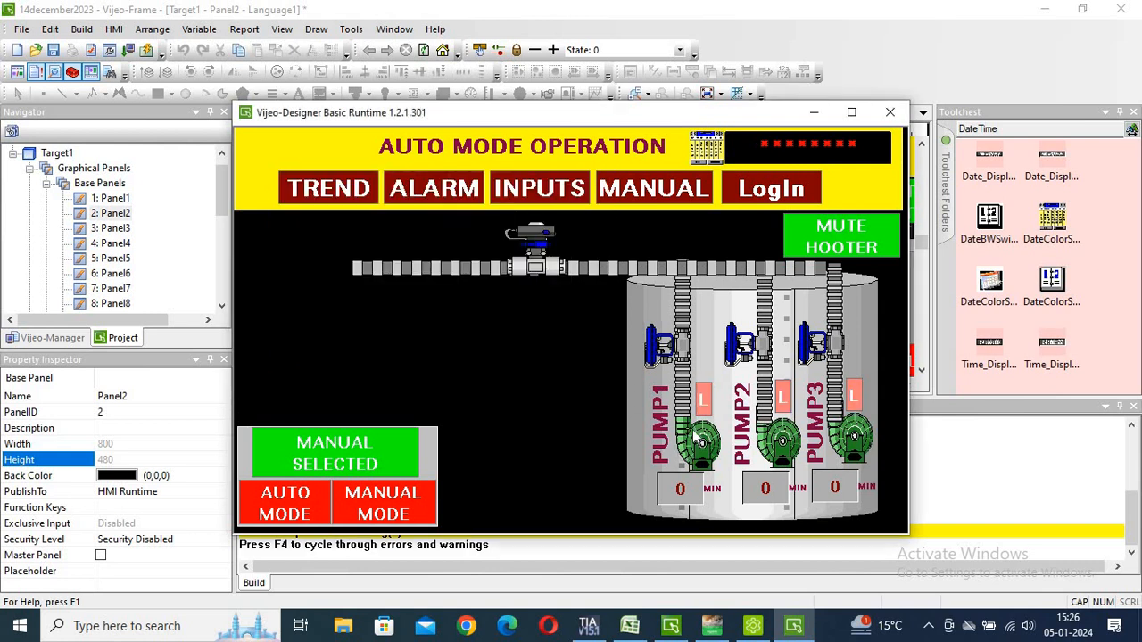
click(689, 437)
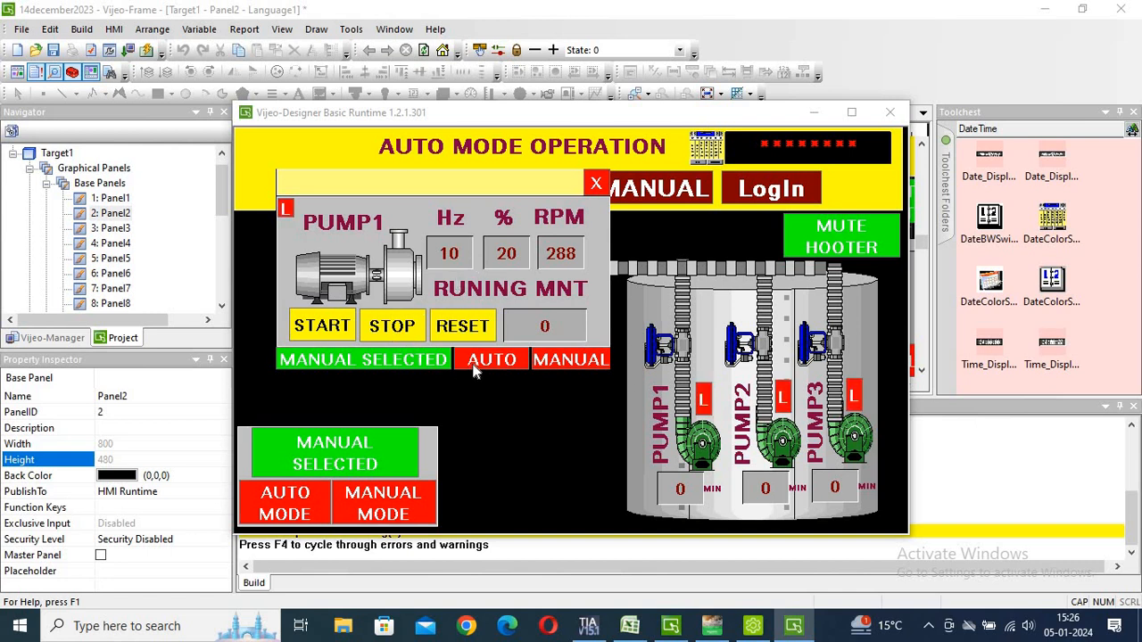
click(398, 365)
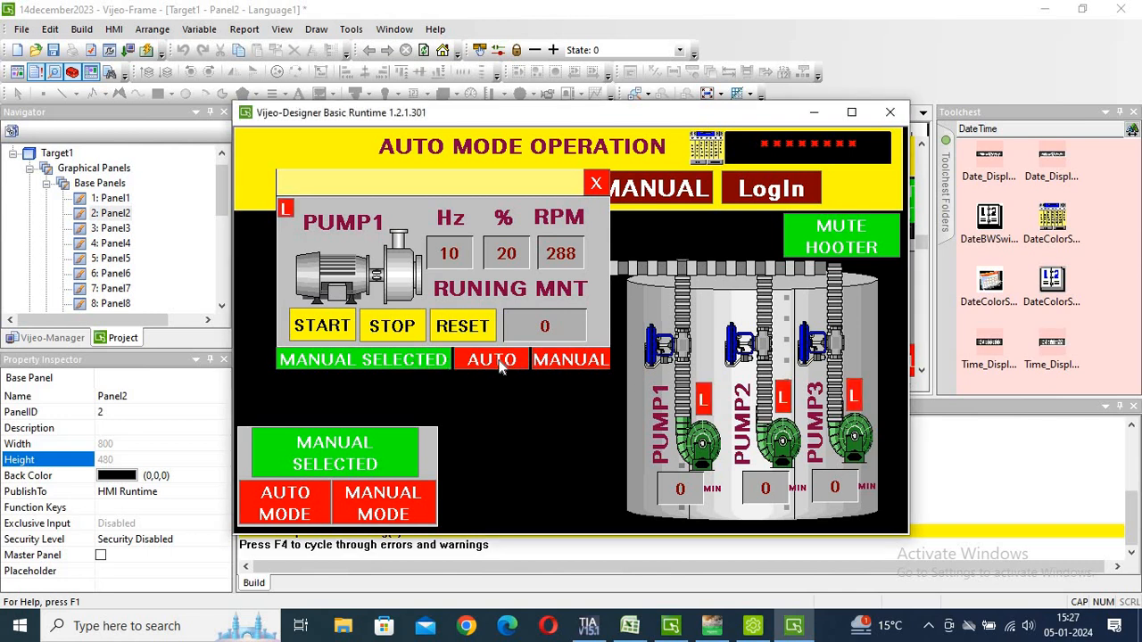
click(557, 367)
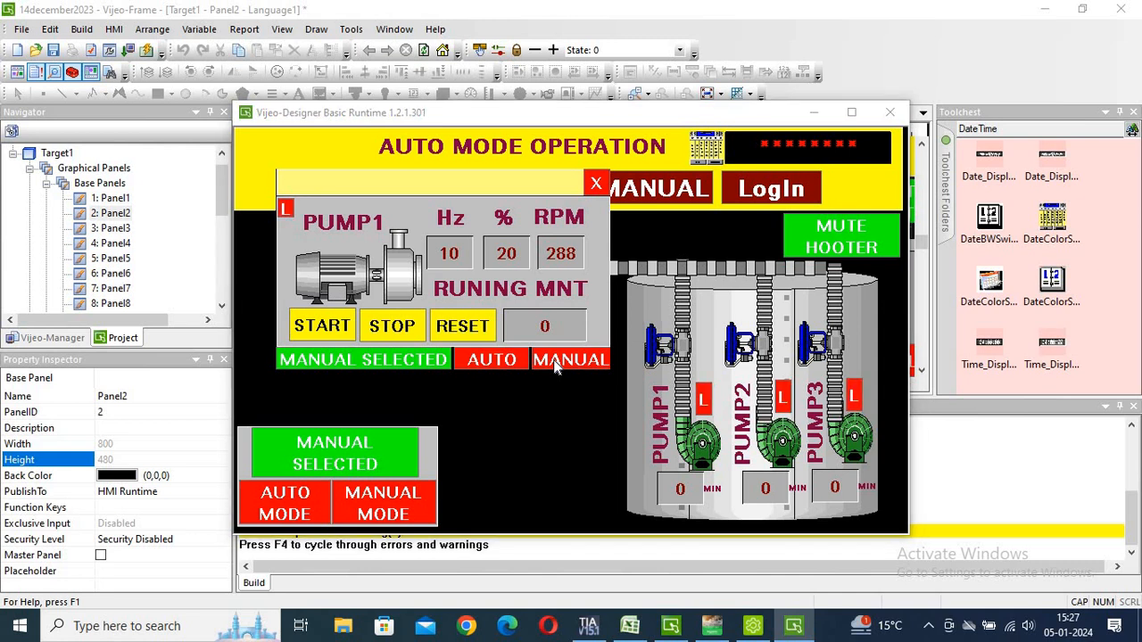
click(597, 185)
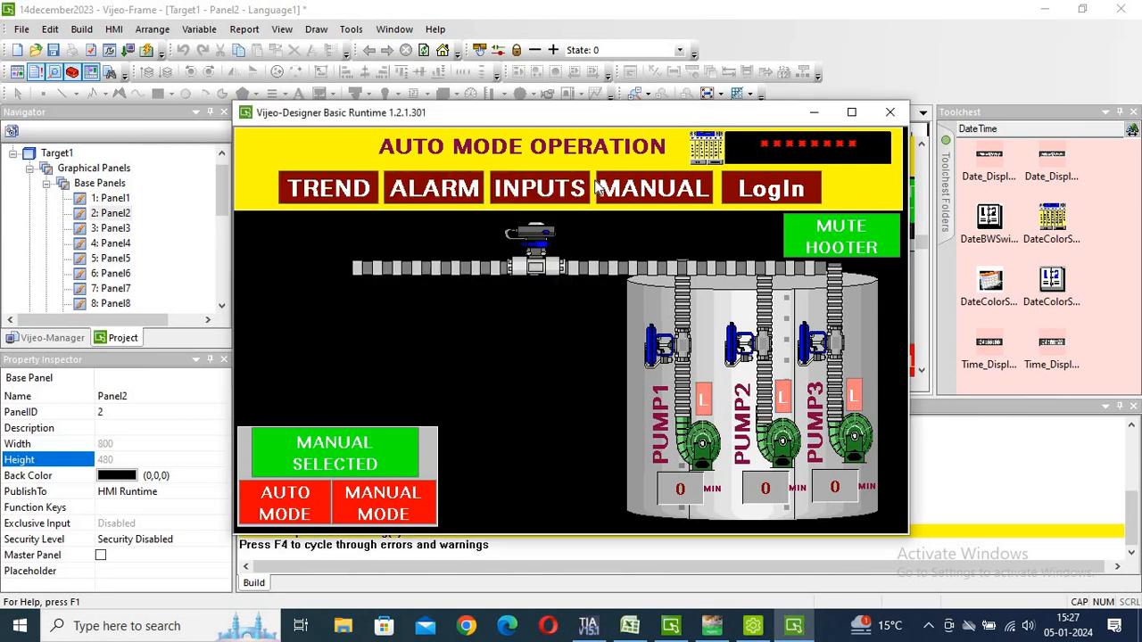